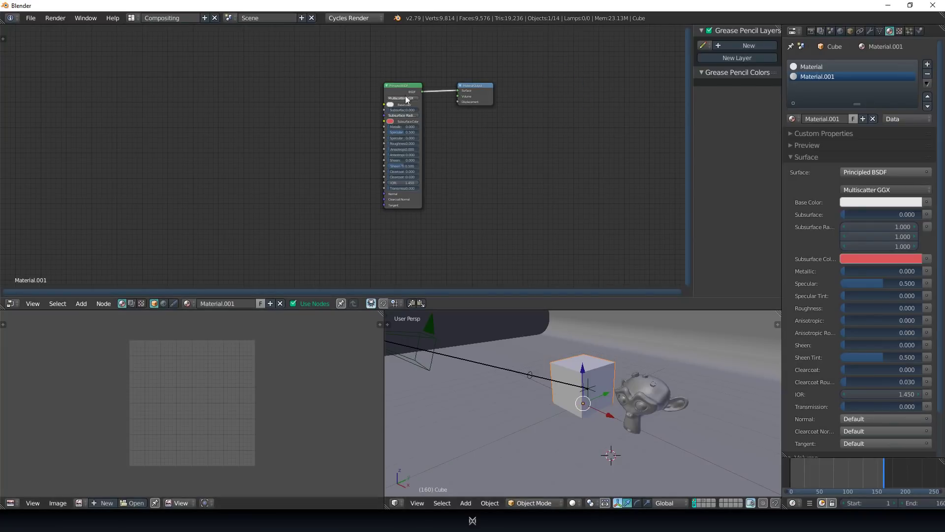
# Load the PavingStones20 texture set onto the Principled BSDF with automatic texture setup, and move the shader and Material Output nodes aside.
pyautogui.click(409, 87)
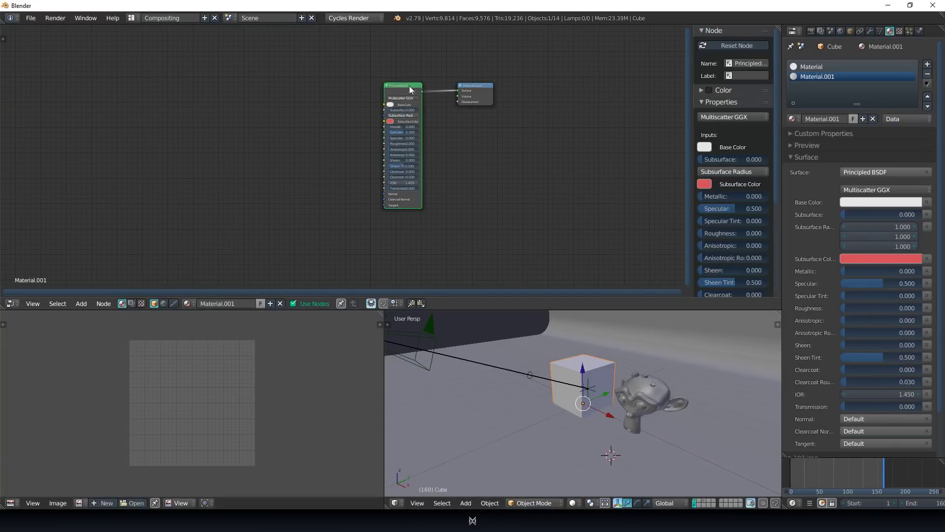
pyautogui.hotkey('ctrl', 'shift', 't')
pyautogui.press('a')
pyautogui.click(894, 42)
pyautogui.moveTo(426, 176); pyautogui.dragTo(489, 177, button='middle')
pyautogui.moveTo(466, 85); pyautogui.dragTo(615, 85)
pyautogui.moveTo(497, 83); pyautogui.dragTo(529, 72)
# Add a MixRGB node beside the Principled BSDF and connect the displacement texture's color output to it.
pyautogui.hotkey('shift', 'a')
pyautogui.moveTo(435, 260)
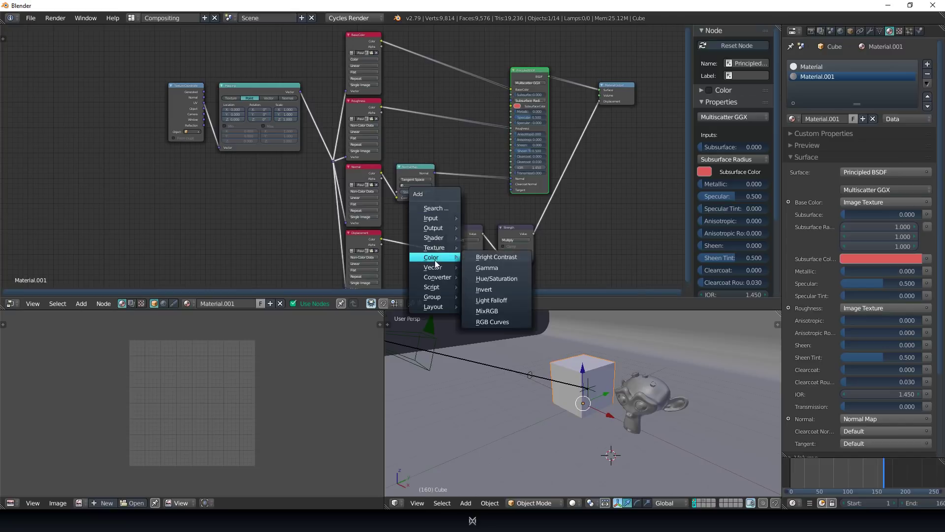
pyautogui.click(486, 310)
pyautogui.click(472, 130)
pyautogui.moveTo(381, 239); pyautogui.dragTo(455, 152)
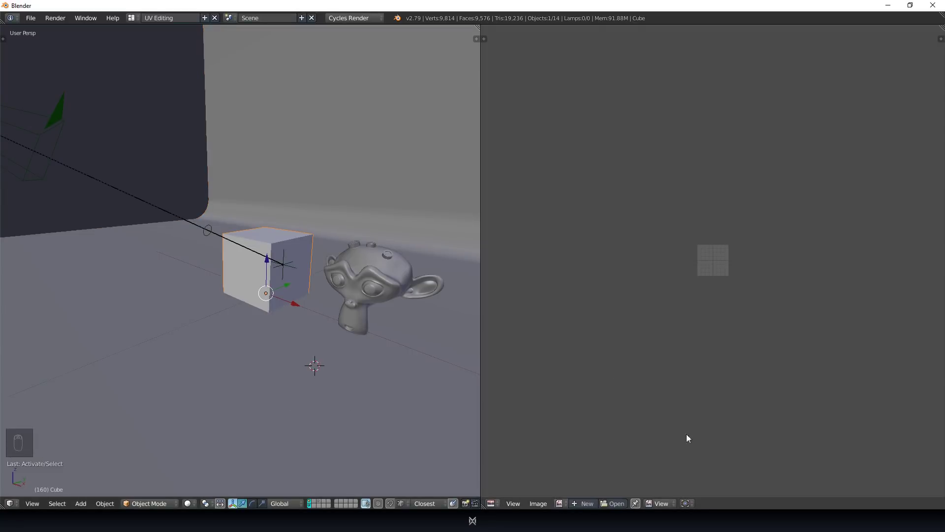
# Display PavingStones20_disp.jpg in the UV/Image Editor and unlink it again.
pyautogui.click(494, 503)
pyautogui.click(520, 427)
pyautogui.click(560, 503)
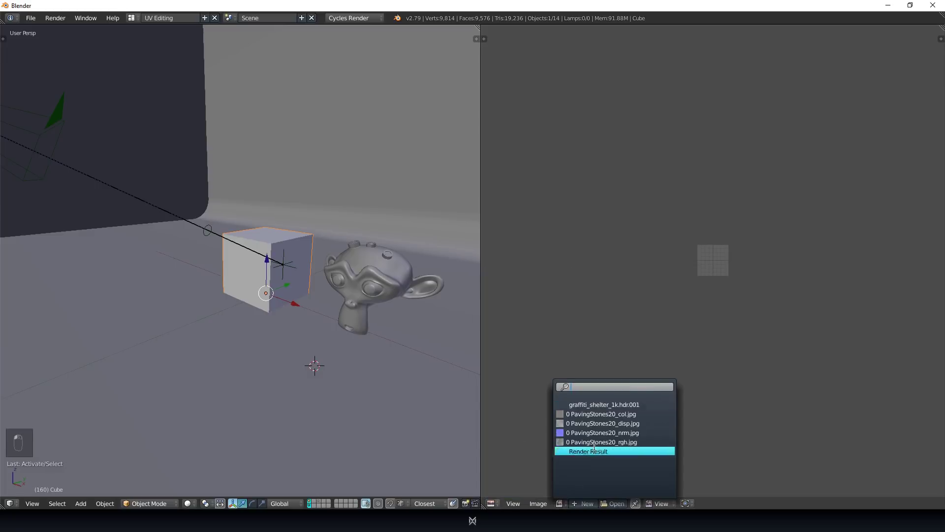
pyautogui.click(592, 424)
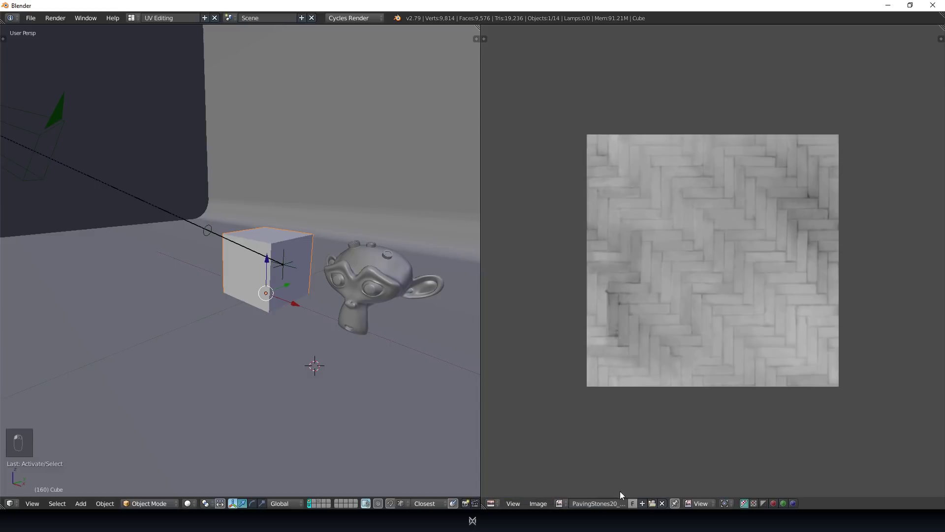
pyautogui.click(662, 503)
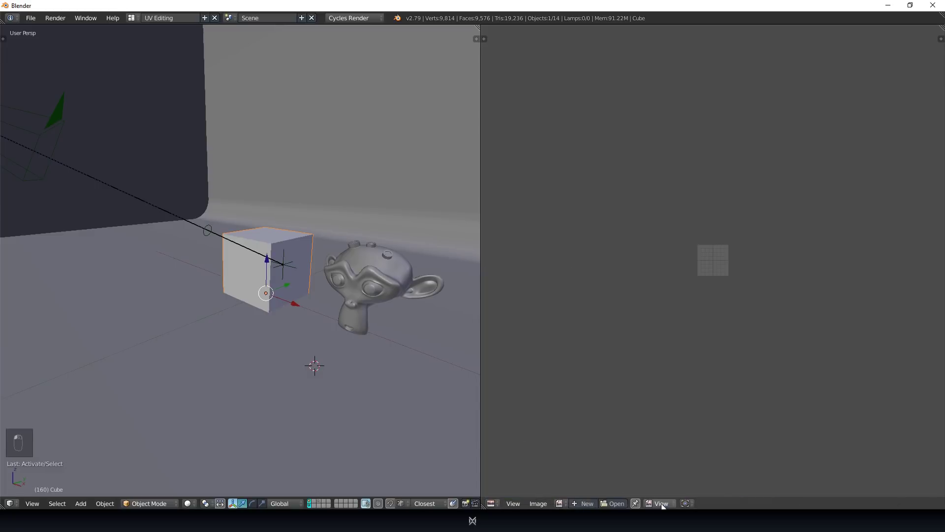
pyautogui.click(558, 502)
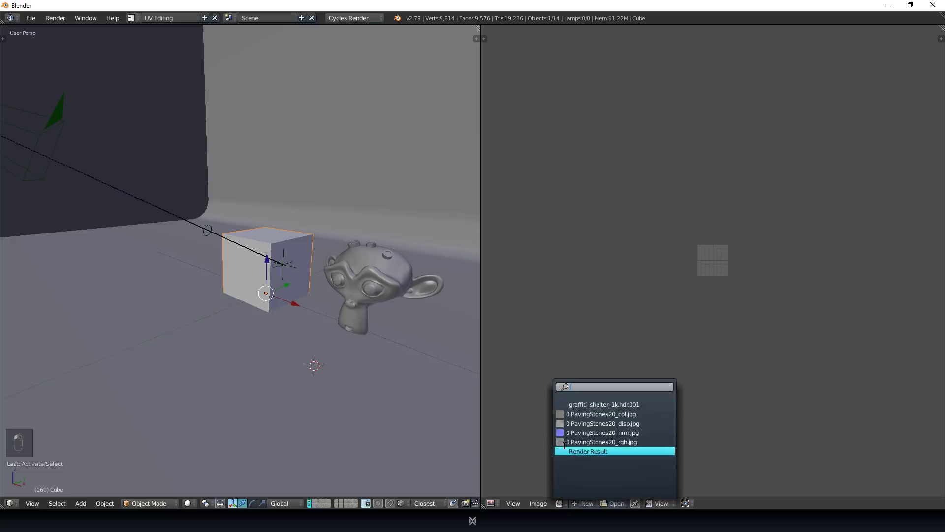
pyautogui.click(577, 424)
pyautogui.click(665, 499)
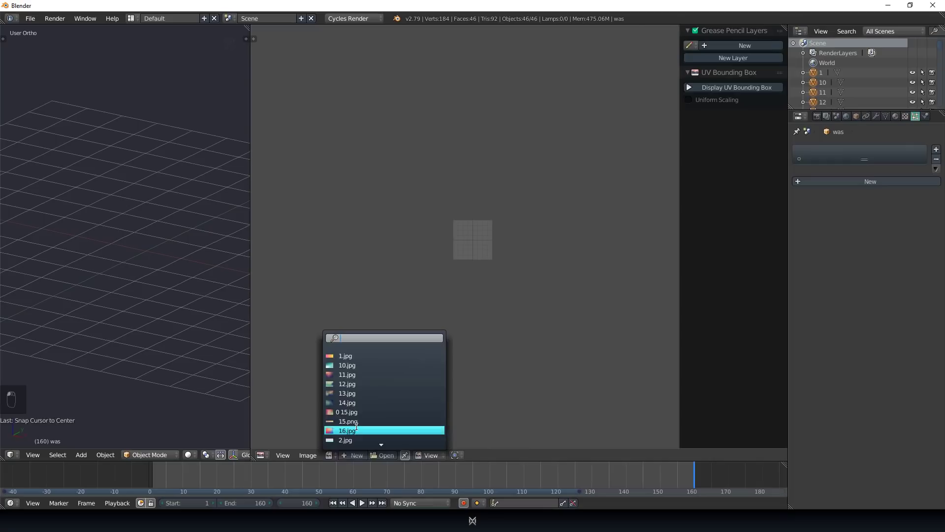
# Display 16.jpg in the image editor of the other project file.
pyautogui.click(380, 430)
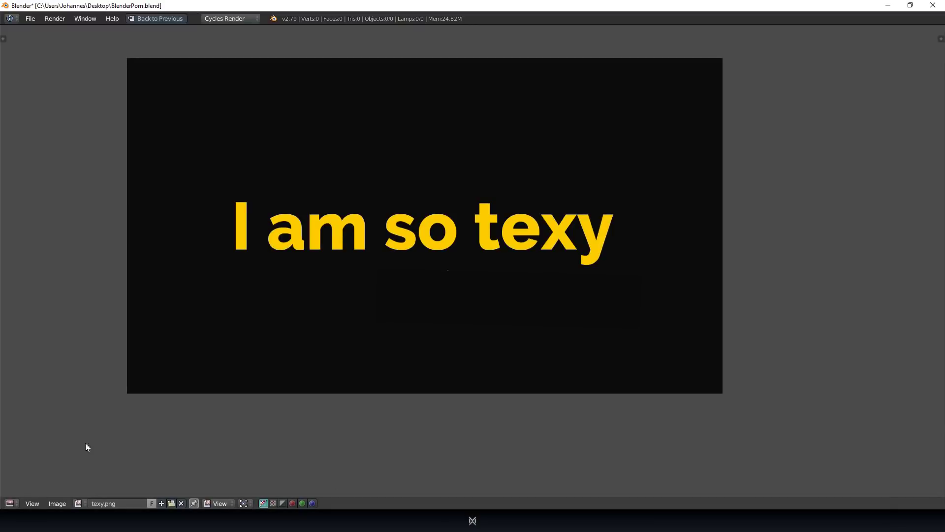
# Unlink texy.png from the image editor and reselect it from the list of loaded images.
pyautogui.click(78, 503)
pyautogui.click(99, 452)
pyautogui.click(78, 503)
pyautogui.click(181, 504)
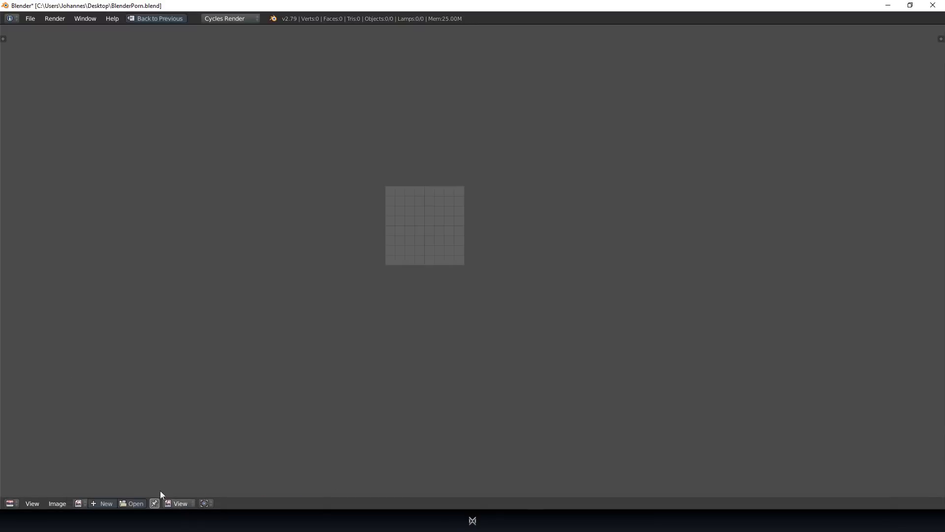
pyautogui.click(77, 504)
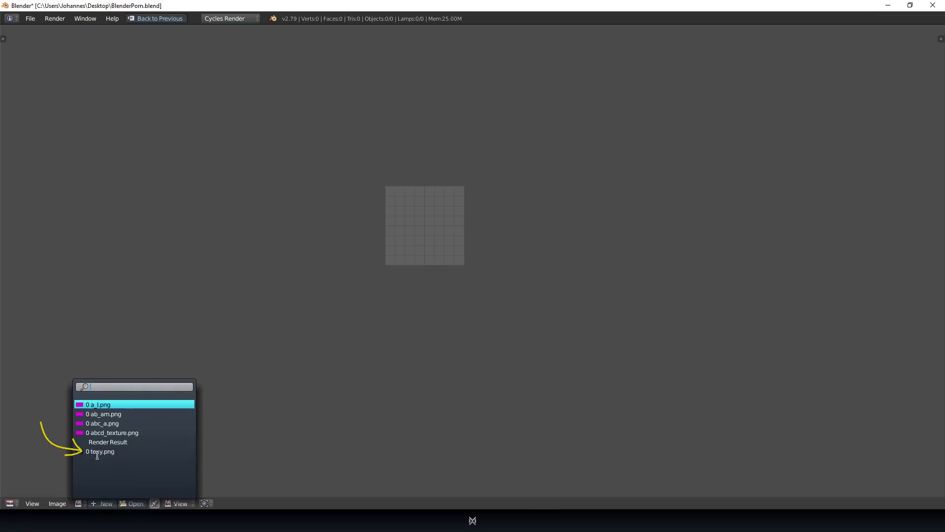
pyautogui.click(138, 452)
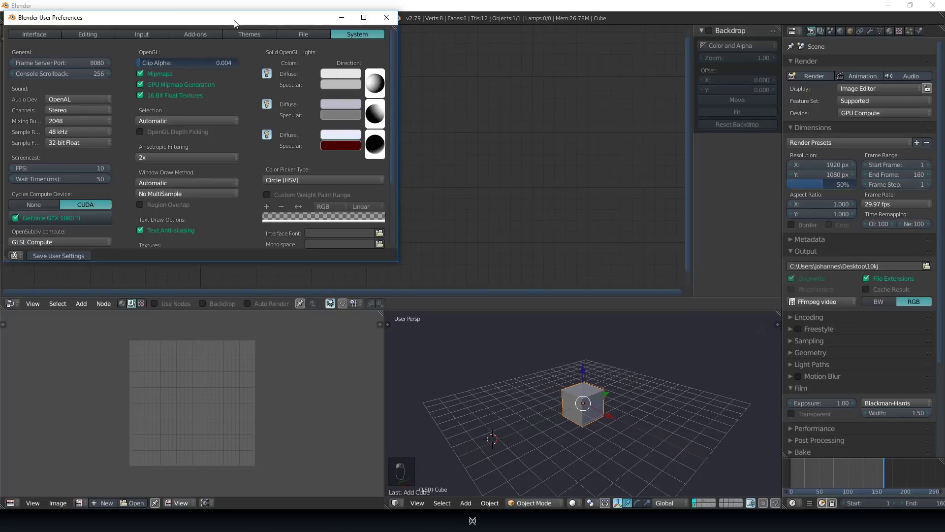
# Enlarge the User Preferences window to show all System settings, save the user settings and close the window.
pyautogui.moveTo(148, 11); pyautogui.dragTo(342, 73)
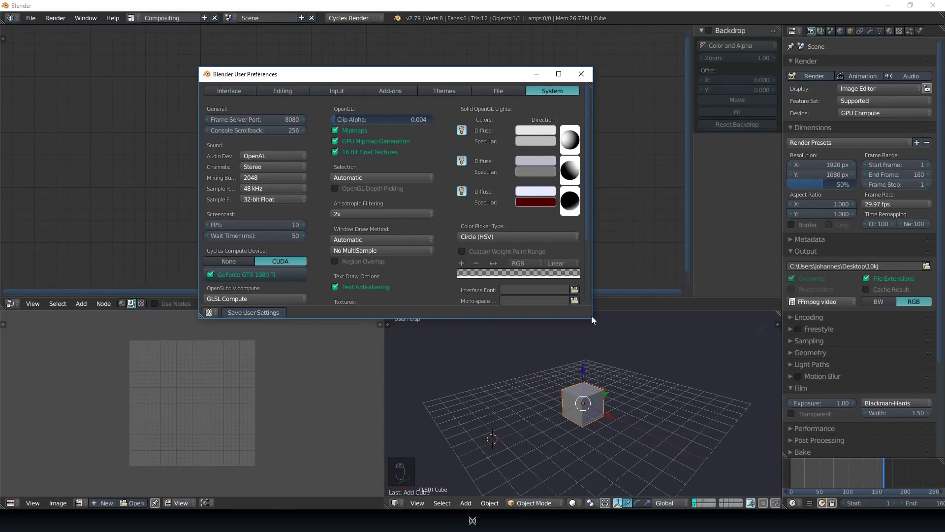
pyautogui.moveTo(592, 318); pyautogui.dragTo(688, 422)
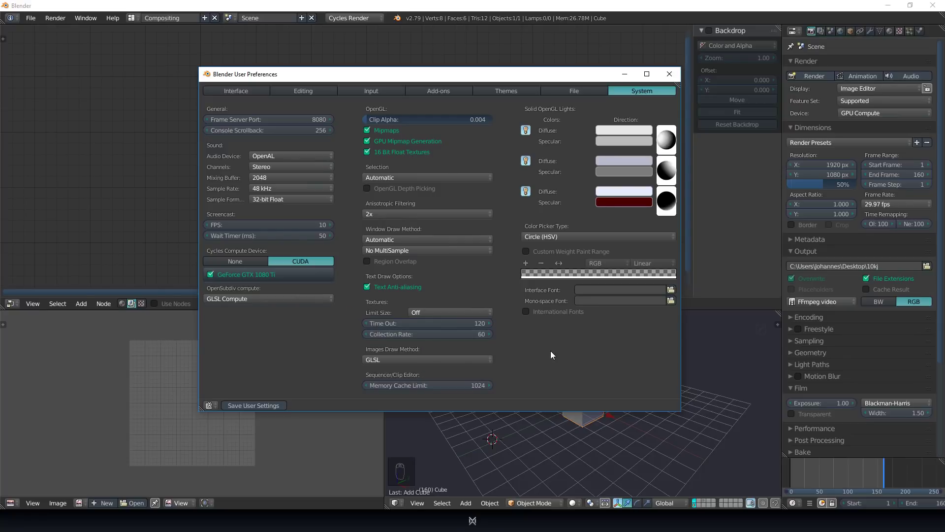
pyautogui.click(268, 407)
pyautogui.click(670, 74)
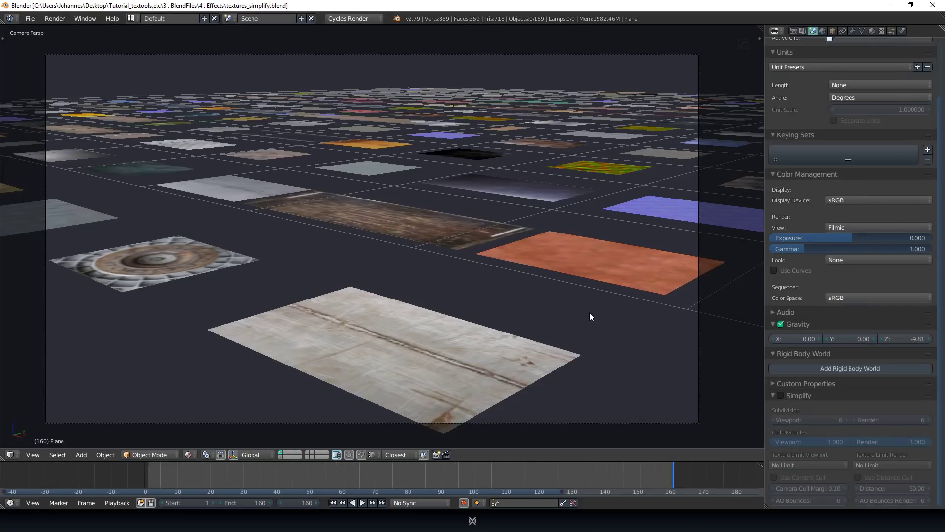
# Enable Simplify in the scene properties of the textured planes file.
pyautogui.click(797, 30)
pyautogui.click(803, 31)
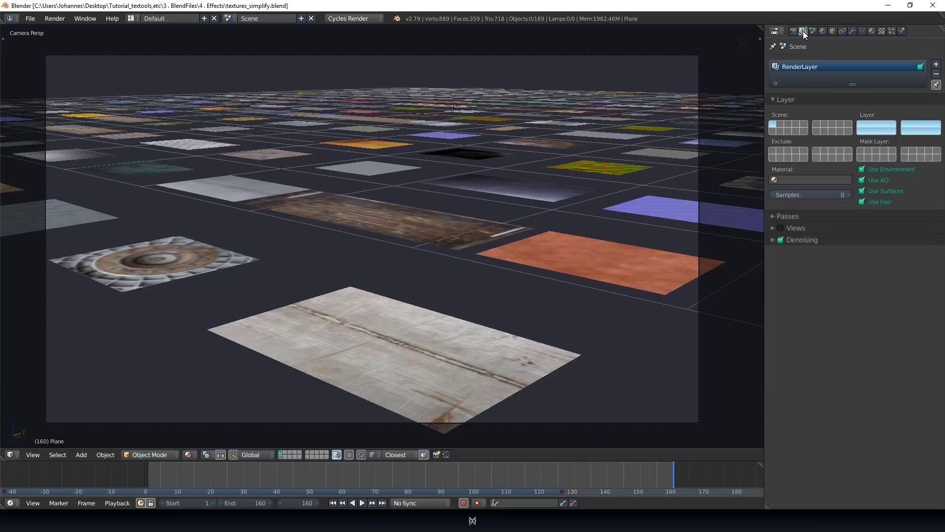
pyautogui.click(812, 31)
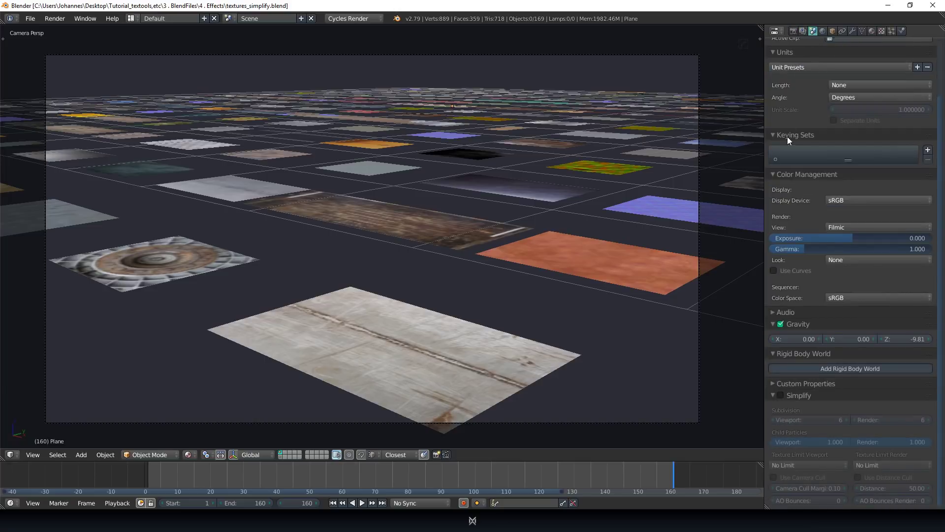
pyautogui.click(782, 394)
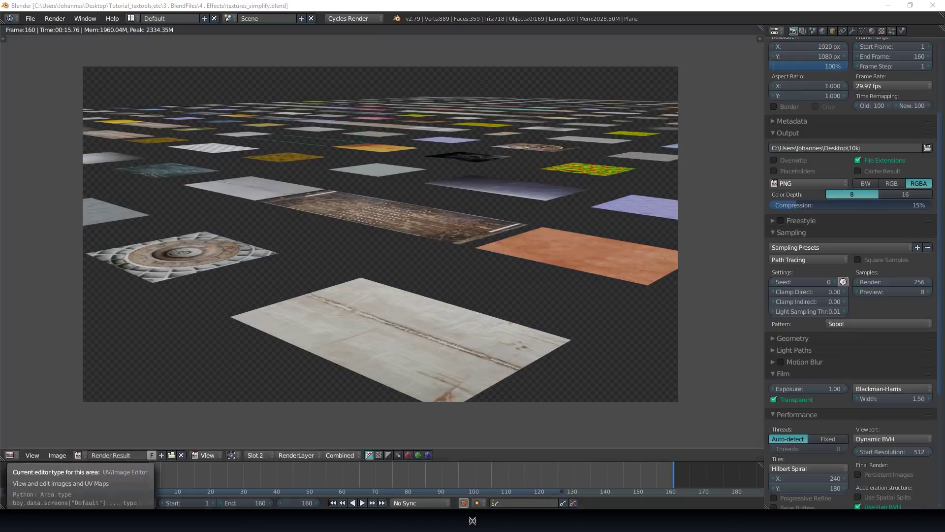
# Render the current frame and inspect the rendered texture planes up close.
pyautogui.press('F12')
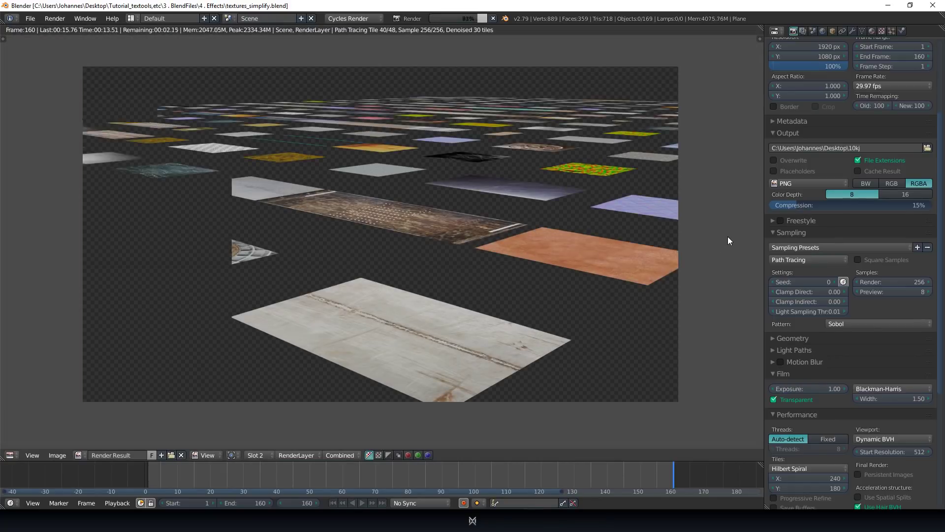
pyautogui.moveTo(728, 237); pyautogui.dragTo(786, 267, button='middle')
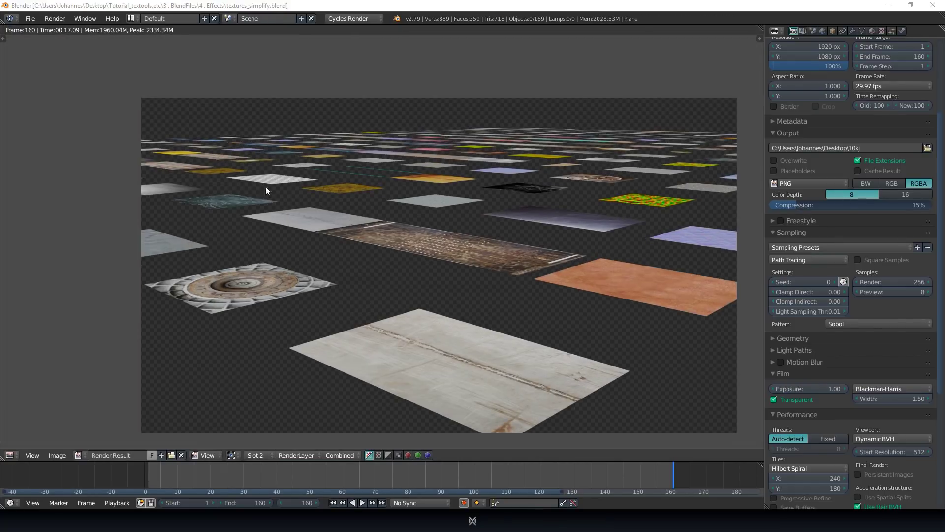
pyautogui.moveTo(127, 77); pyautogui.dragTo(247, 138, button='middle')
pyautogui.scroll(1, 247, 138)
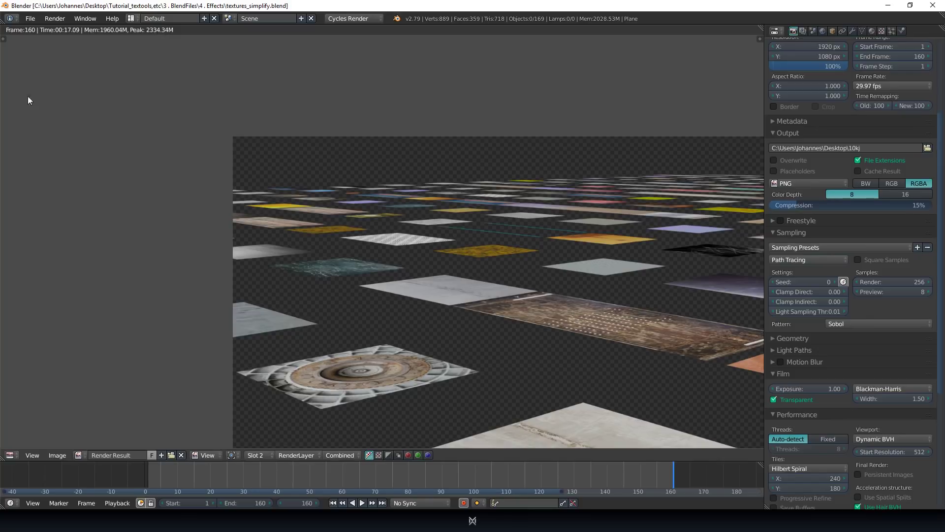
pyautogui.scroll(-2, 45, 94)
# Set the Simplify texture limit to 256 for both the viewport and the render.
pyautogui.click(813, 31)
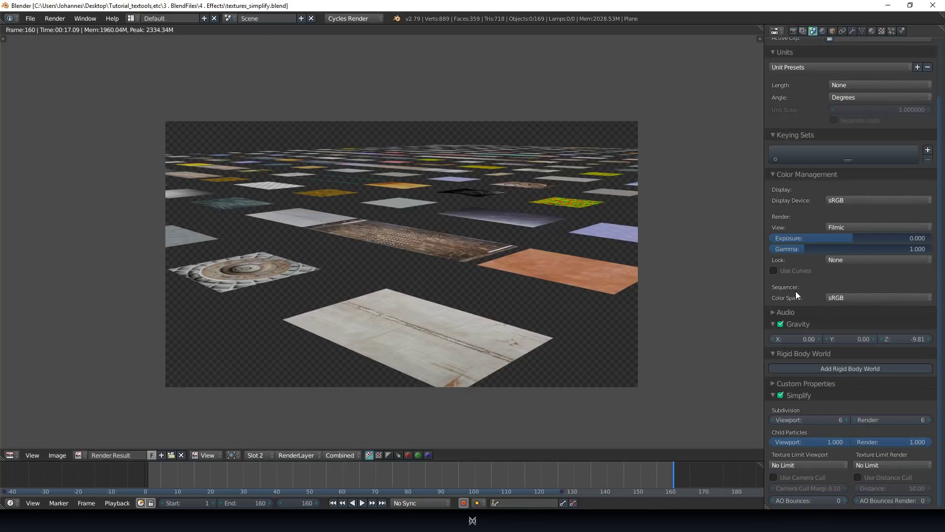
pyautogui.click(785, 463)
pyautogui.click(778, 433)
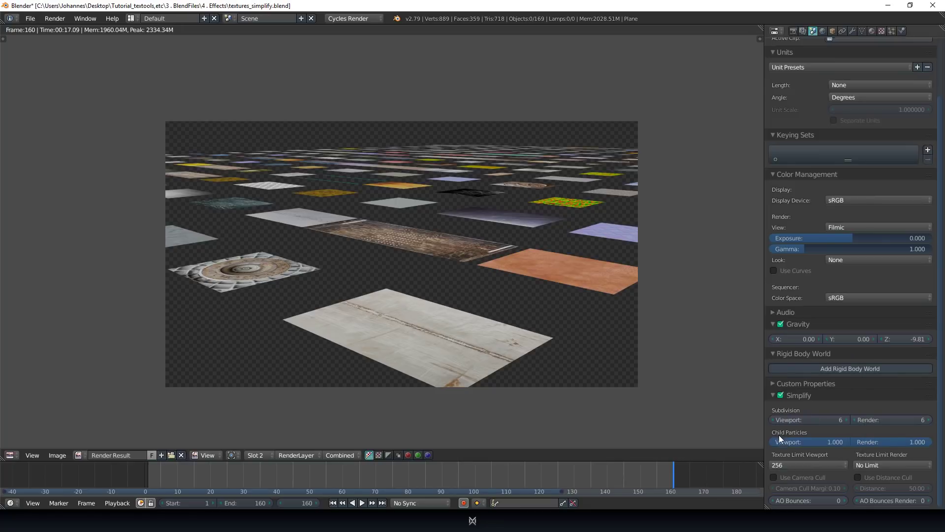
pyautogui.click(874, 463)
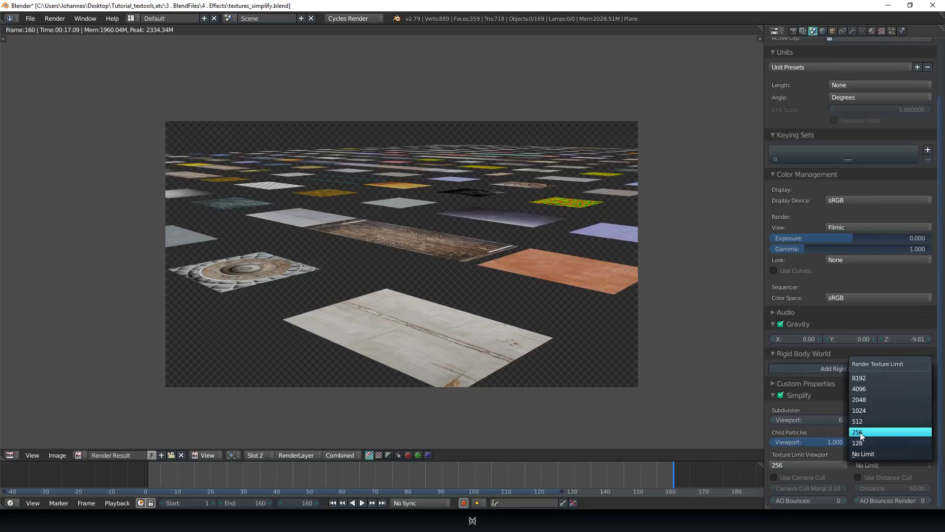
pyautogui.click(860, 432)
# Render the scene with the reduced texture limits.
pyautogui.click(794, 31)
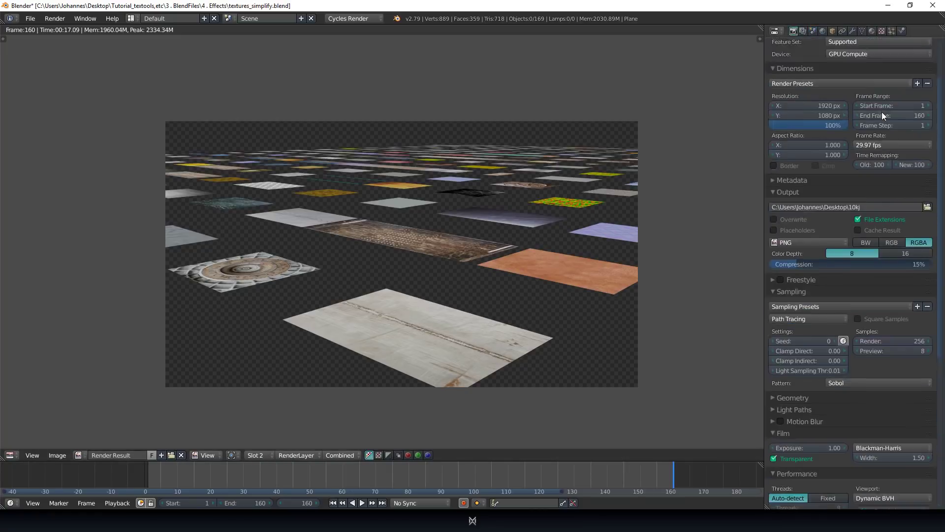
pyautogui.scroll(3, 882, 112)
pyautogui.click(792, 77)
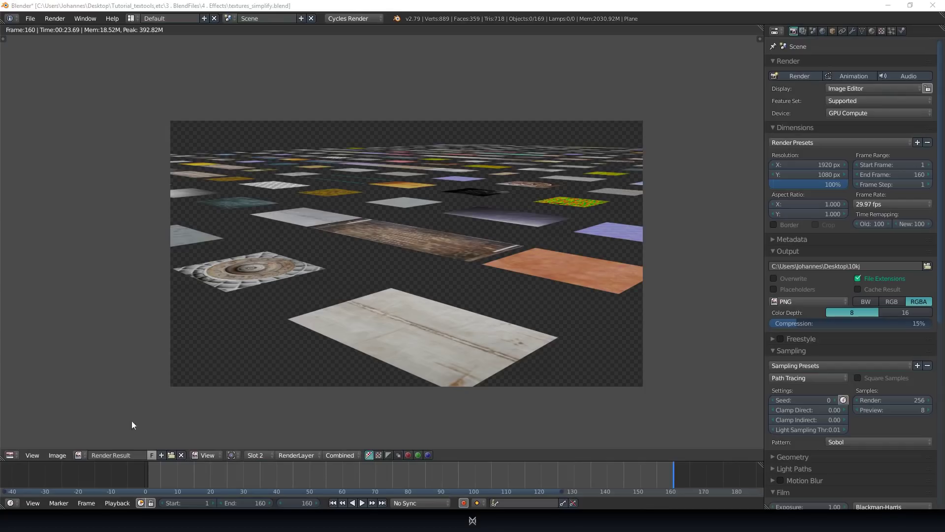
# Enable Persistent Images in the render Performance settings and render the frame again.
pyautogui.scroll(-8, 837, 271)
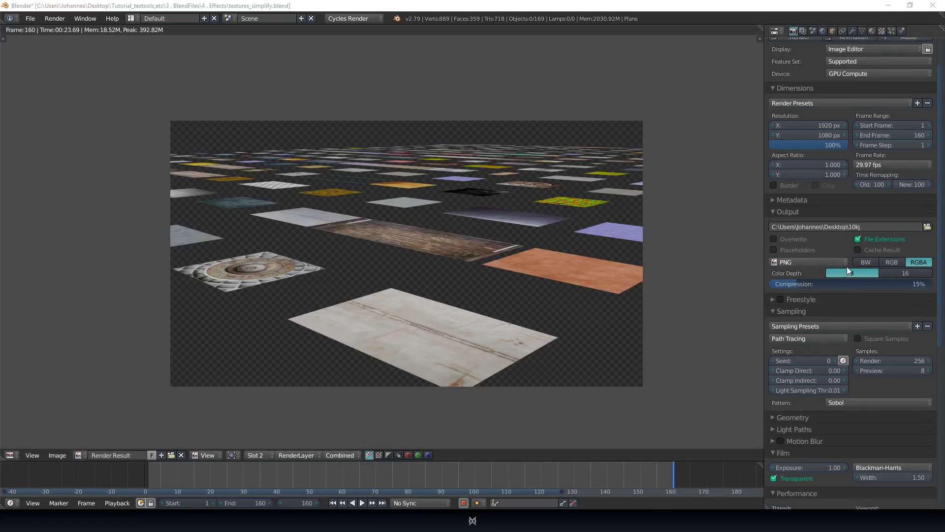
pyautogui.scroll(-3, 868, 294)
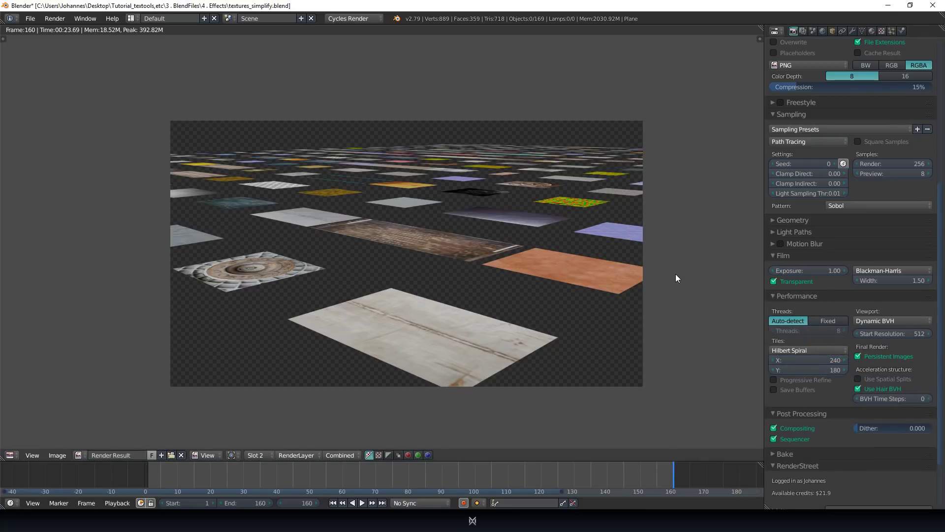
pyautogui.click(812, 31)
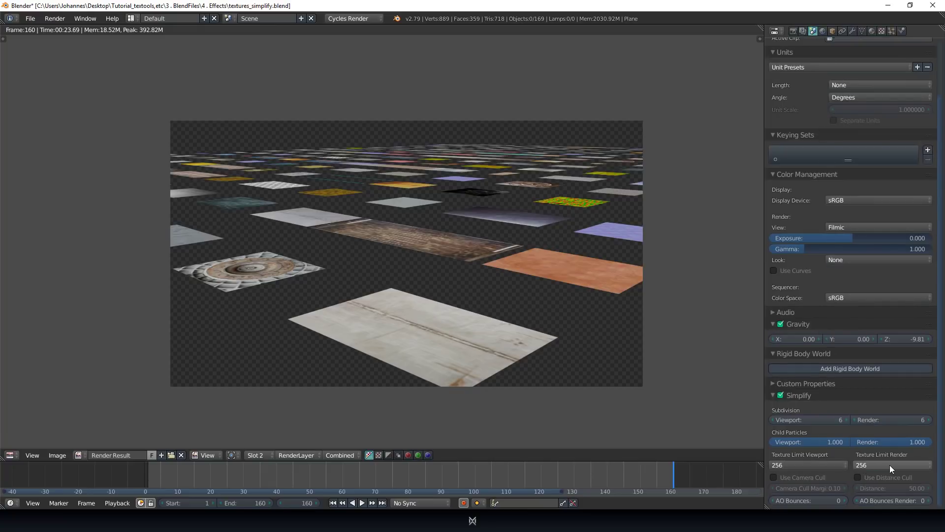
pyautogui.press('F12')
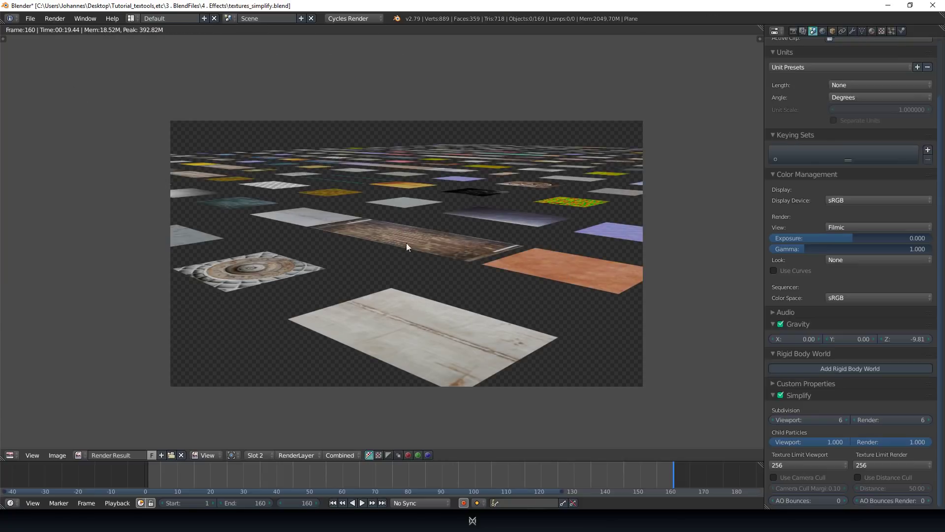
# Switch the render result to Slot 3 and render the frame into it.
pyautogui.click(258, 456)
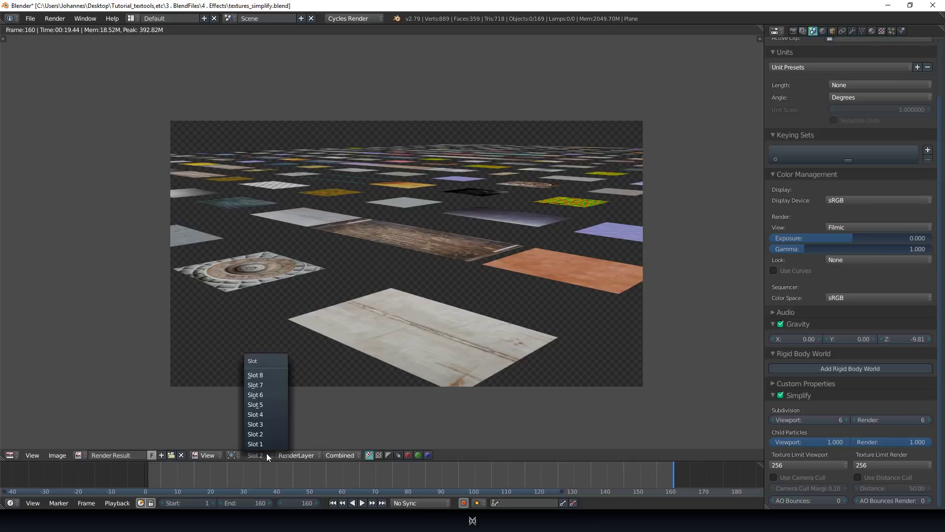
pyautogui.click(260, 424)
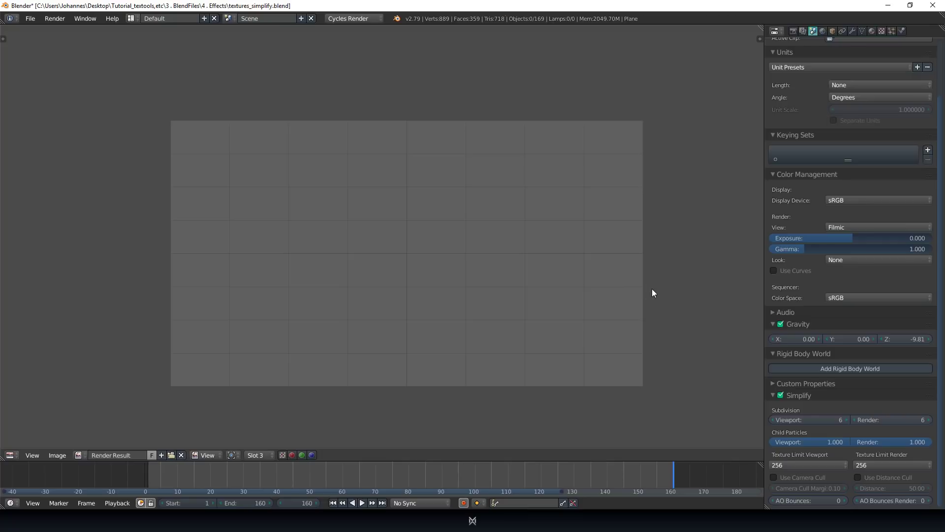
pyautogui.press('F12')
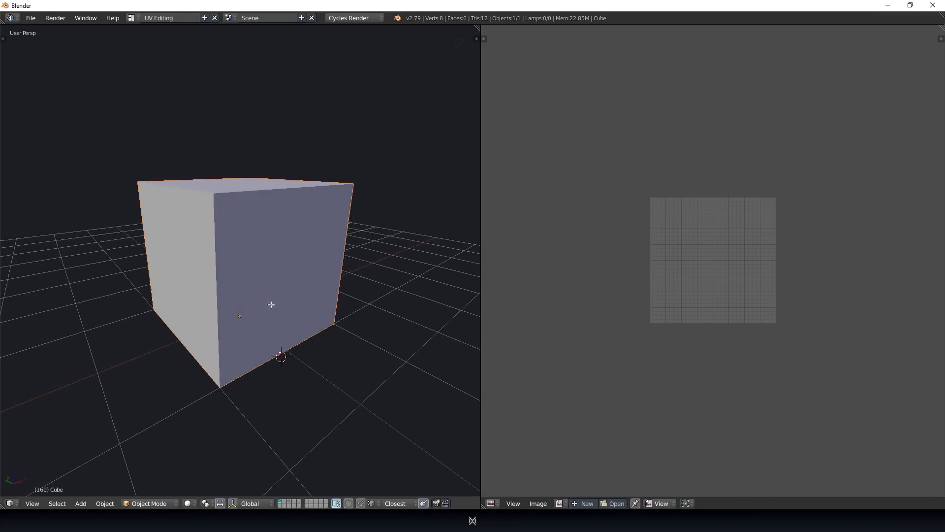
# Enter Edit Mode on the cube and switch the mesh selection mode to Face.
pyautogui.press('Tab')
pyautogui.moveTo(266, 306)
pyautogui.mouseDown(button='middle')
pyautogui.moveTo(283, 310)
pyautogui.moveTo(265, 311)
pyautogui.mouseUp(button='middle')
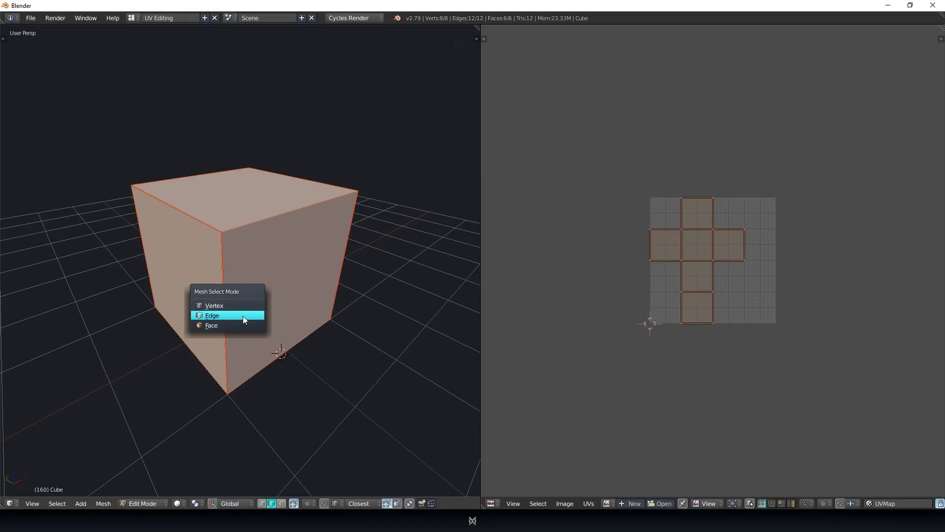
pyautogui.click(243, 315)
# Try to unwrap the darker side face of the cube on its own.
pyautogui.rightClick(261, 303)
pyautogui.press('u')
pyautogui.click(252, 284)
pyautogui.hotkey('ctrl', 'z')
# Unwrap the cube's faces one by one, selecting a single face for each unwrap.
pyautogui.press('u')
pyautogui.click(235, 193)
pyautogui.rightClick(187, 259)
pyautogui.press('u')
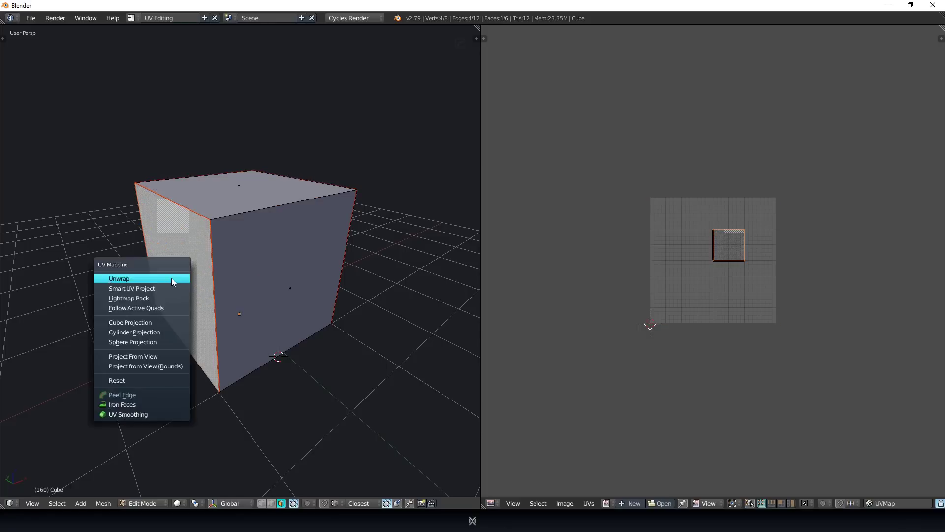
pyautogui.click(171, 282)
pyautogui.moveTo(189, 281); pyautogui.dragTo(287, 278, button='middle')
pyautogui.rightClick(187, 281)
pyautogui.press('u')
pyautogui.click(185, 282)
pyautogui.moveTo(208, 282); pyautogui.dragTo(261, 274, button='middle')
pyautogui.rightClick(195, 276)
pyautogui.press('u')
pyautogui.click(196, 276)
pyautogui.moveTo(196, 276); pyautogui.dragTo(508, 308, button='middle')
pyautogui.rightClick(220, 321)
pyautogui.press('u')
pyautogui.click(221, 321)
pyautogui.press('a')
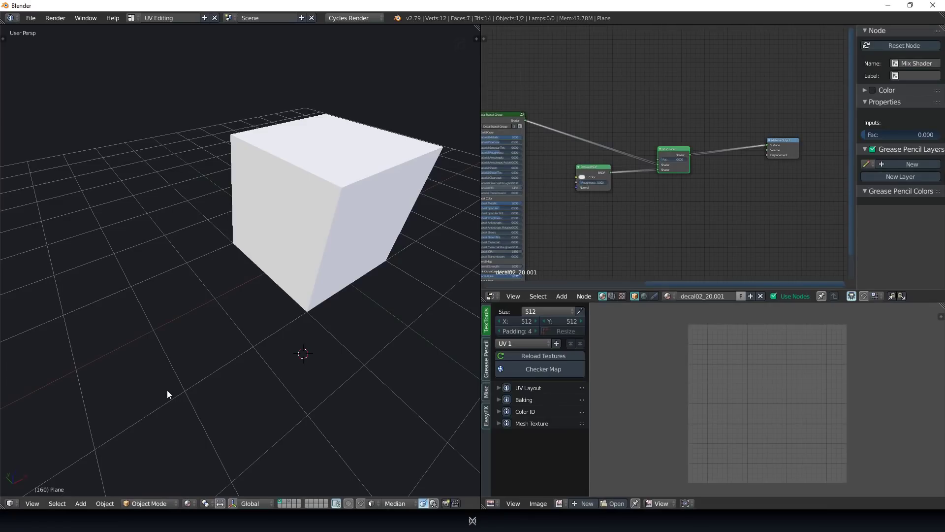
# Move the decal plane away from the cube along the global X axis by about 2.7 units.
pyautogui.press('g')
pyautogui.press('x')
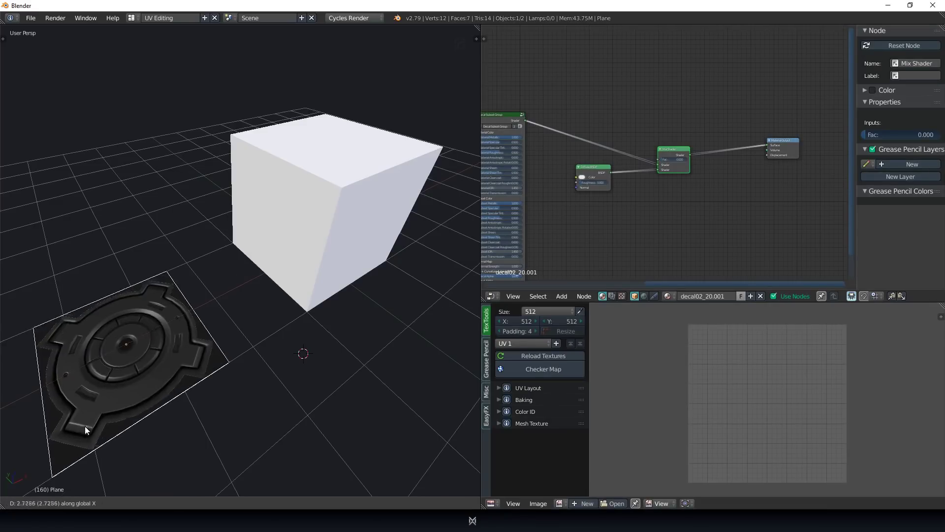
pyautogui.click(89, 425)
pyautogui.scroll(-5, 182, 370)
pyautogui.scroll(1, 194, 358)
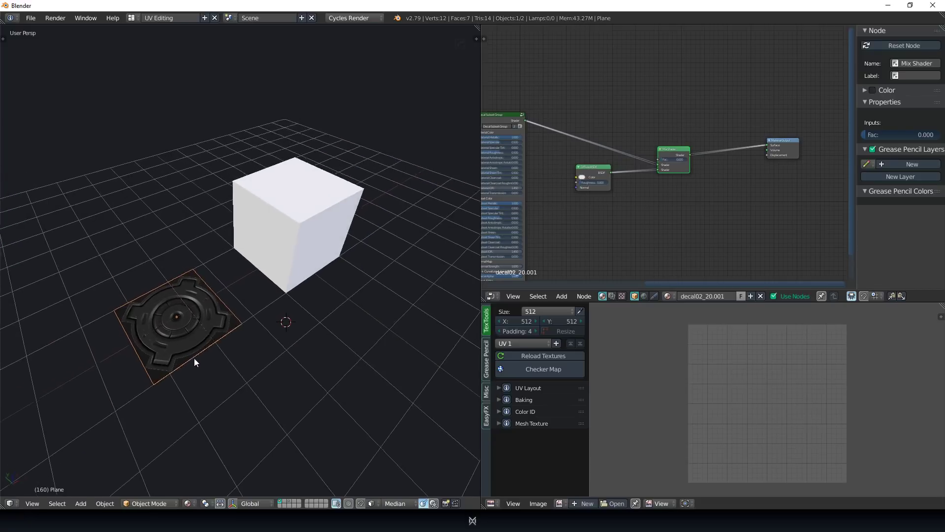
# Set the Mix Shader factor of the cube's material to 0 and enter Edit Mode on the cube.
pyautogui.rightClick(296, 249)
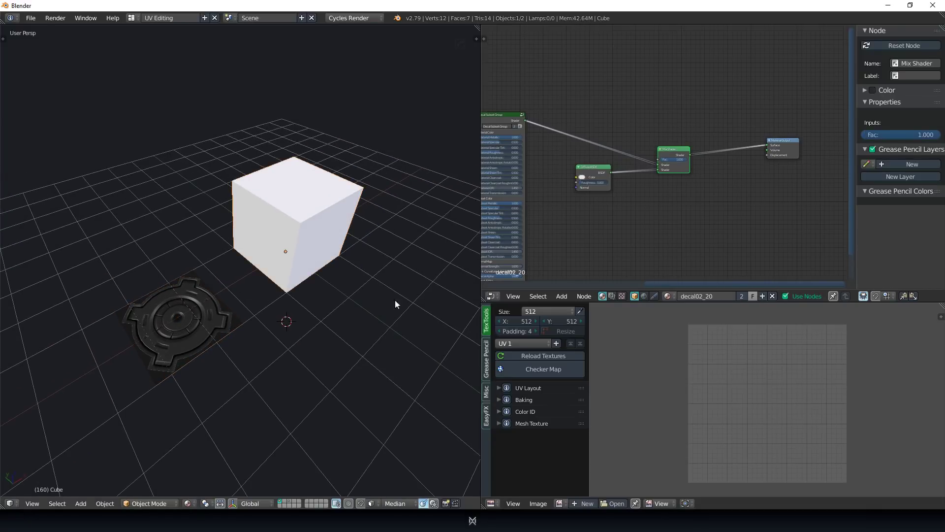
pyautogui.moveTo(685, 160); pyautogui.dragTo(662, 159)
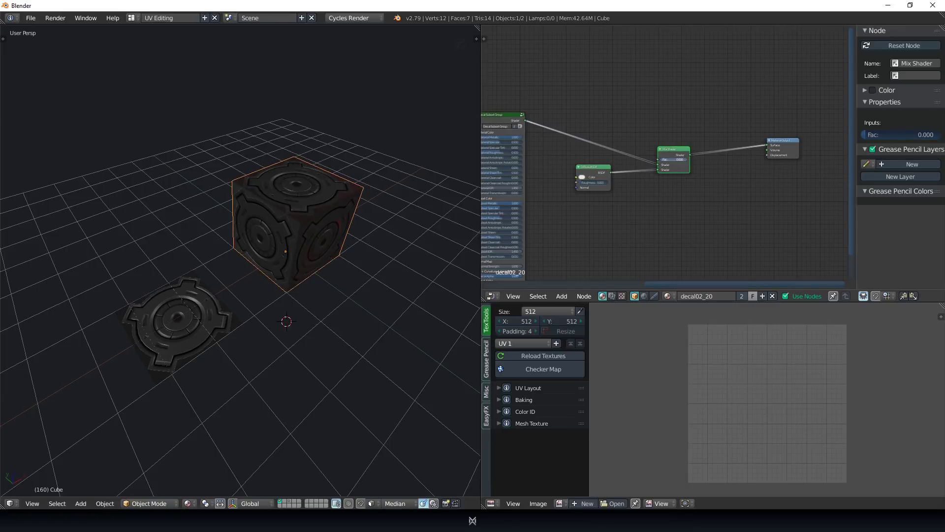
pyautogui.click(310, 209)
pyautogui.moveTo(309, 209); pyautogui.dragTo(301, 212, button='middle')
pyautogui.press('Tab')
pyautogui.press('a')
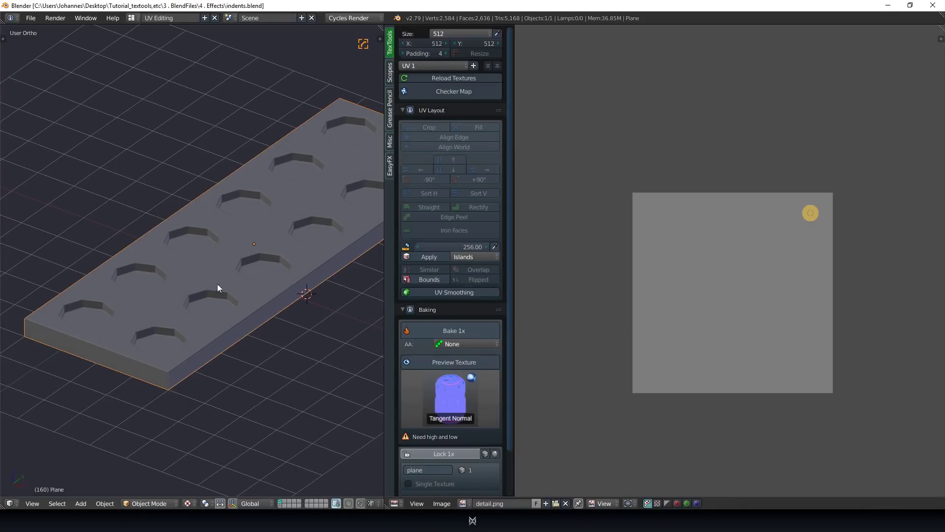
# Enter Edit Mode on the indented plate and select the bottom face of one octagonal indent.
pyautogui.hotkey('ctrl', 'Up')
pyautogui.moveTo(231, 241); pyautogui.dragTo(6, 312, button='middle')
pyautogui.moveTo(288, 313); pyautogui.dragTo(188, 313, button='middle')
pyautogui.hotkey('ctrl', 'Up')
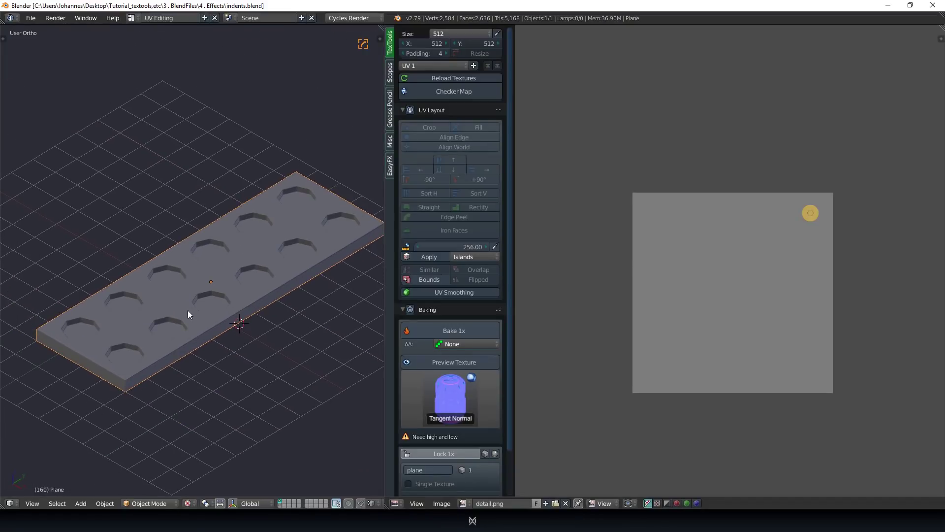
pyautogui.scroll(5, 187, 311)
pyautogui.press('Tab')
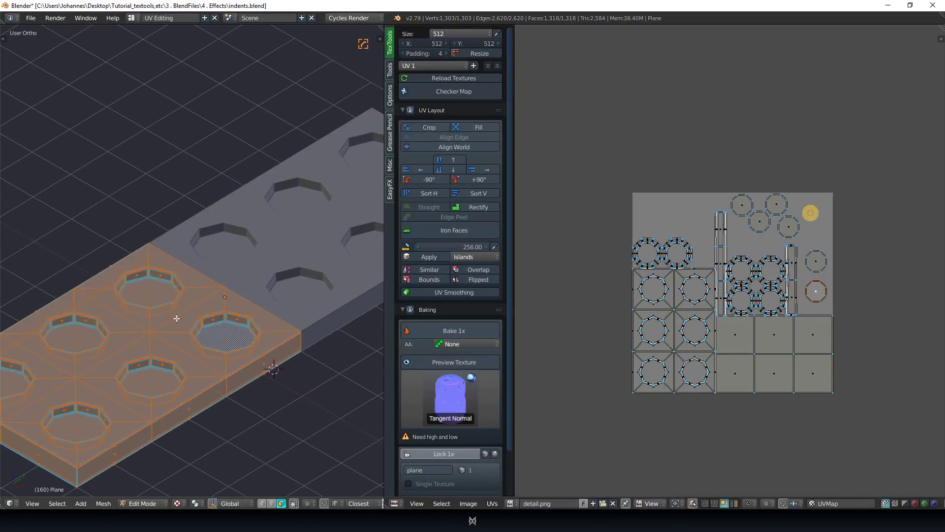
pyautogui.rightClick(221, 332)
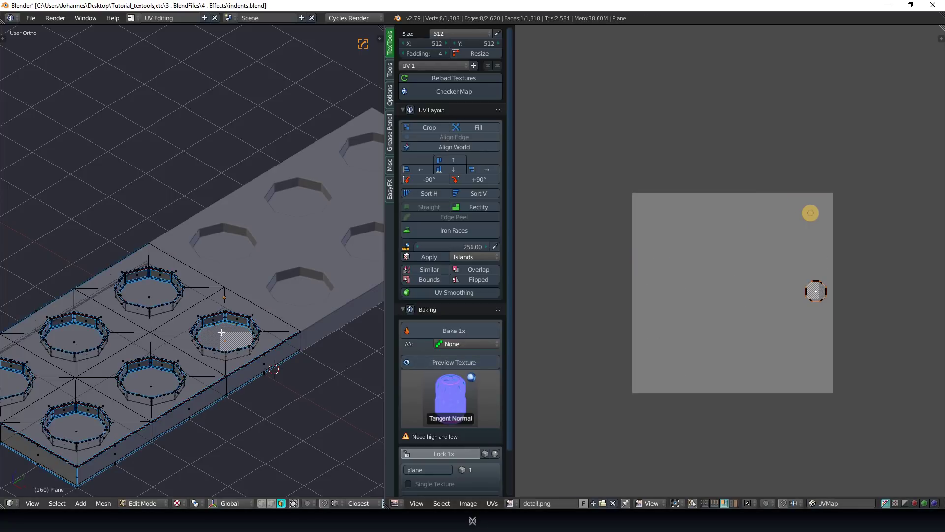
pyautogui.press('l')
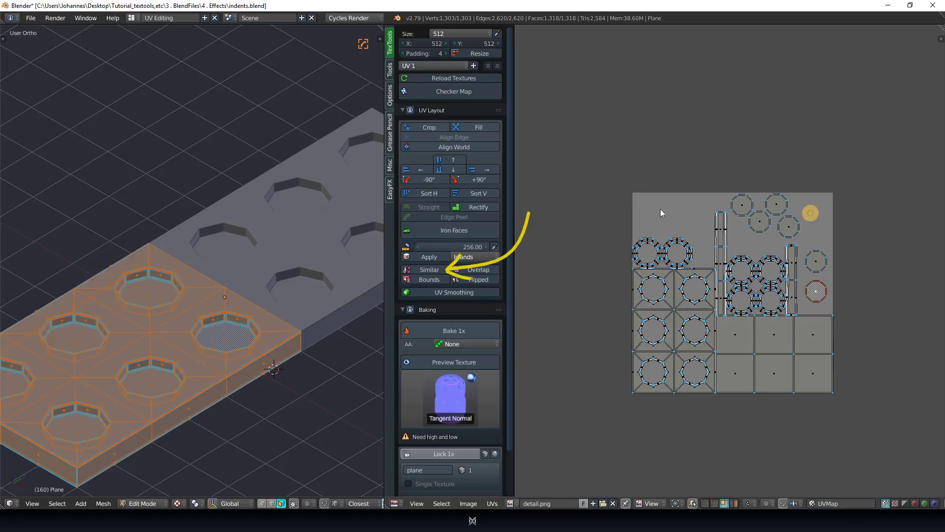
# Select all UV islands similar to the indent's octagon and sort them horizontally into a row.
pyautogui.click(424, 270)
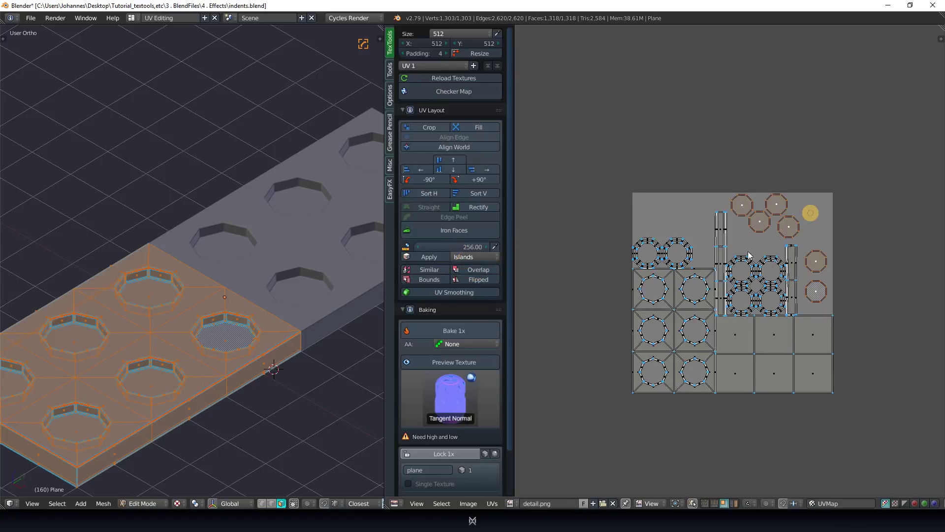
pyautogui.click(424, 193)
pyautogui.click(478, 193)
pyautogui.click(428, 193)
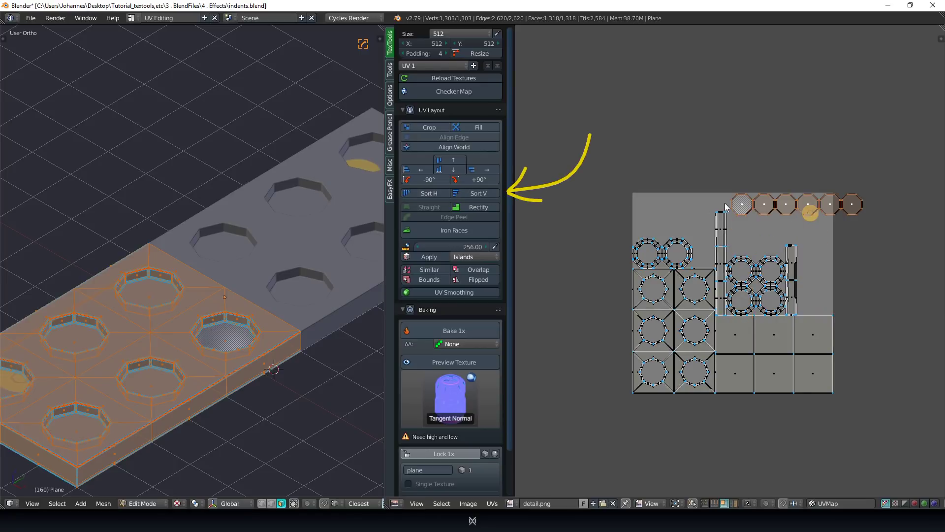
# Move the row of octagon UV islands so its last octagon lies over the yellow disc in the texture.
pyautogui.scroll(1, 793, 200)
pyautogui.scroll(2, 793, 202)
pyautogui.press('g')
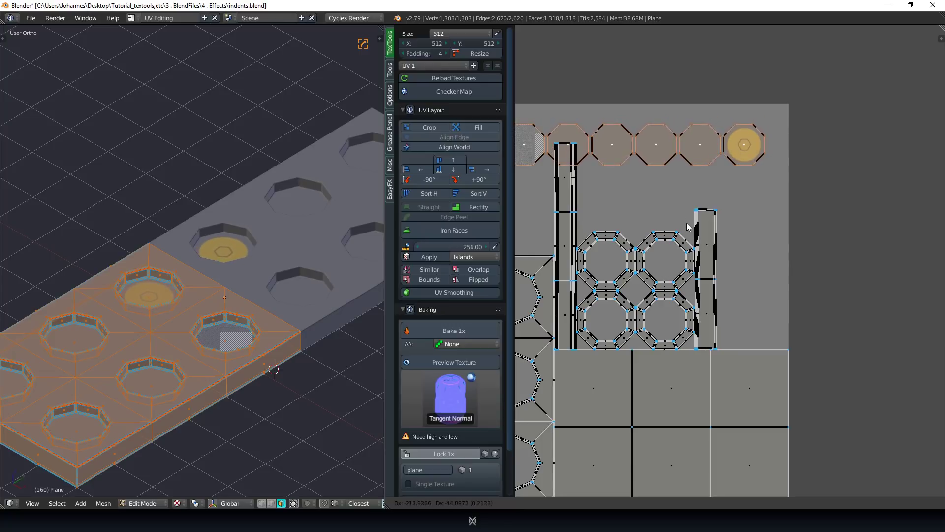
pyautogui.click(688, 222)
# Enable vertex snapping with the Closest target in the UV editor, with the octagon next to the yellow disc selected.
pyautogui.click(713, 171)
pyautogui.moveTo(746, 146); pyautogui.dragTo(765, 177, button='middle')
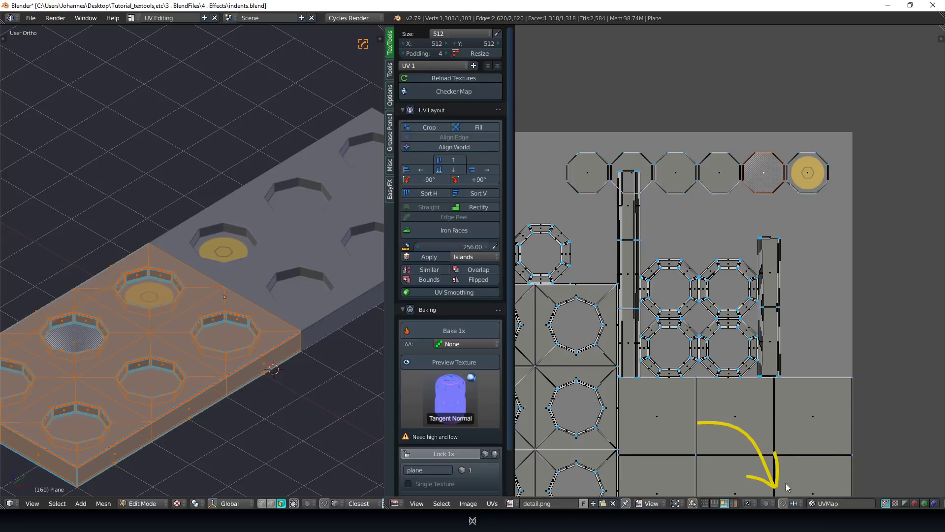
pyautogui.click(788, 503)
pyautogui.click(812, 481)
pyautogui.click(794, 504)
pyautogui.click(811, 481)
pyautogui.press('g')
pyautogui.press('Escape')
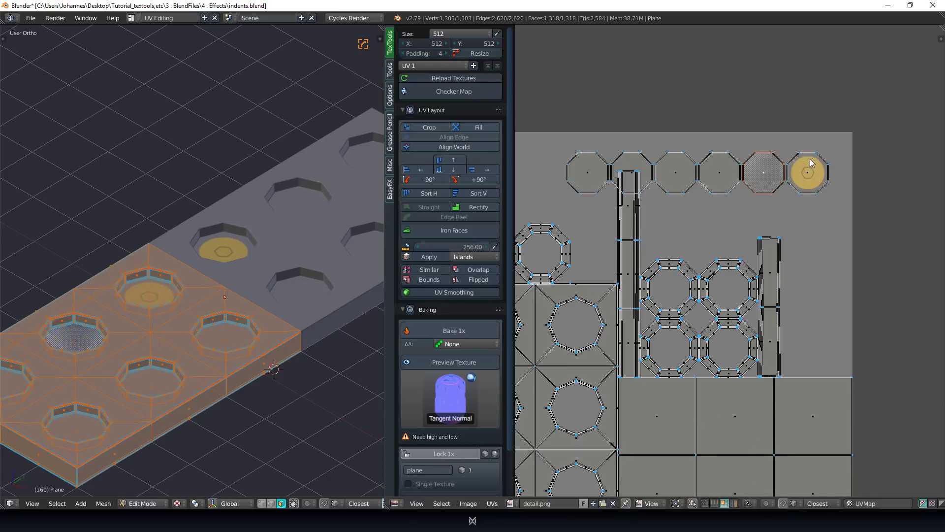
pyautogui.click(783, 503)
# Snap the remaining octagon UV islands one after another onto the octagon over the yellow disc.
pyautogui.press('g')
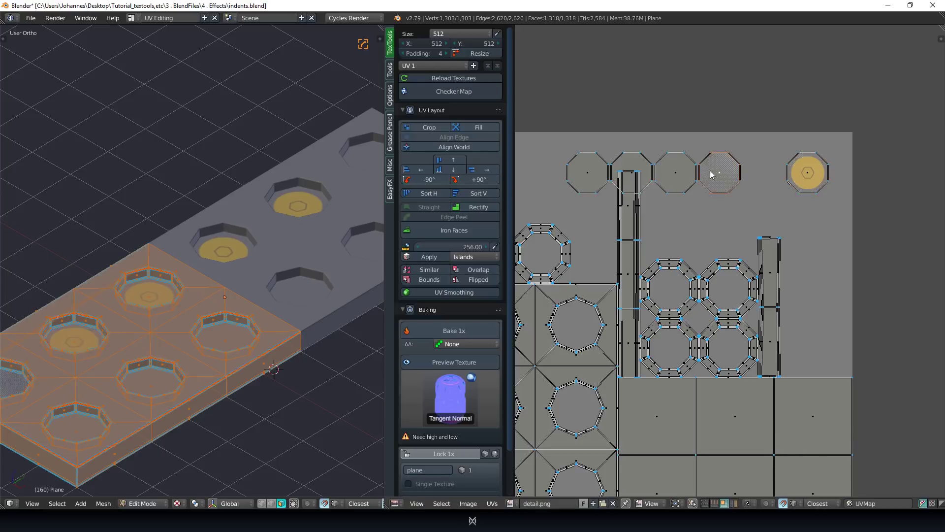
pyautogui.press('Escape')
pyautogui.rightClick(669, 170)
pyautogui.press('g')
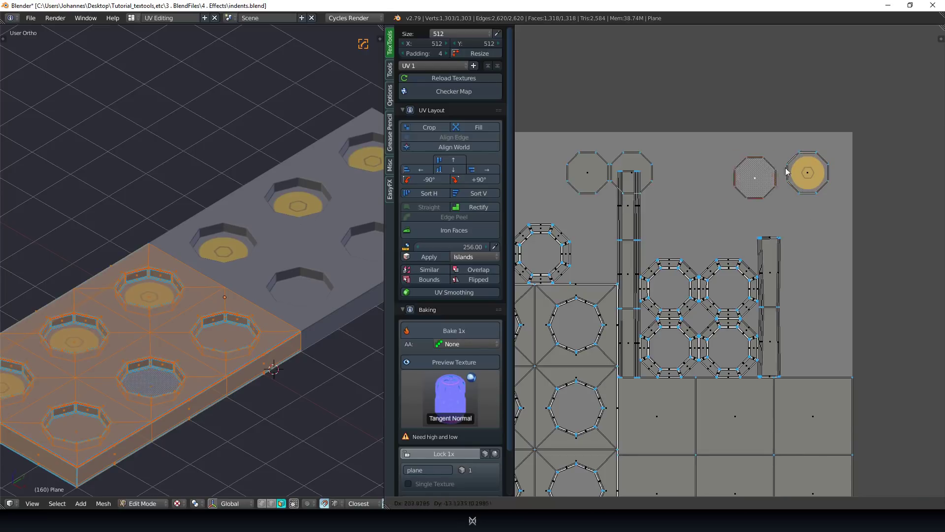
pyautogui.click(827, 171)
pyautogui.rightClick(630, 167)
pyautogui.press('g')
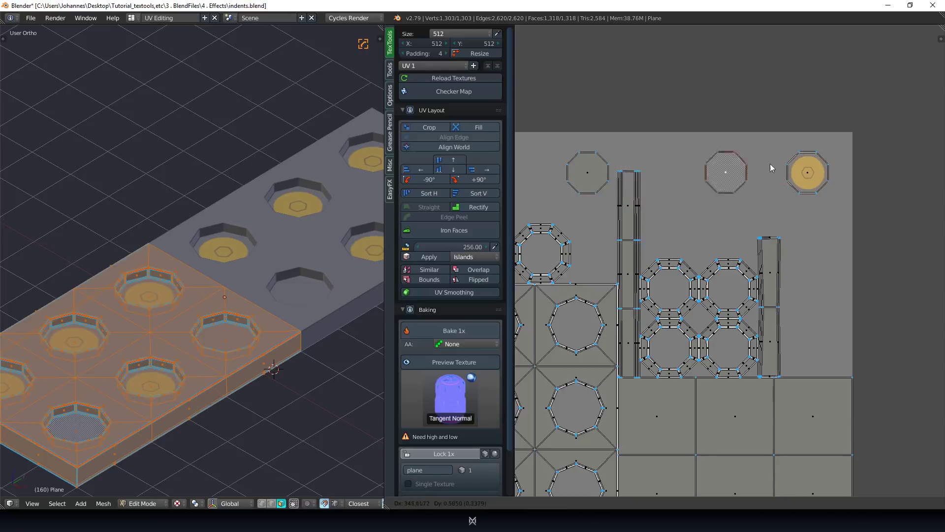
pyautogui.click(831, 166)
pyautogui.rightClick(586, 169)
pyautogui.press('g')
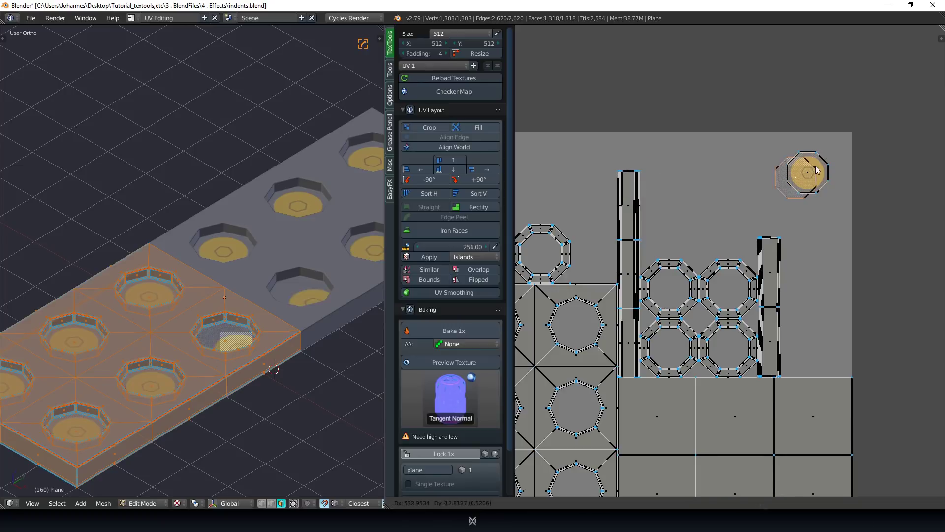
pyautogui.click(824, 168)
# Clear the mesh selection and return the indented plate to Object Mode.
pyautogui.moveTo(258, 263); pyautogui.dragTo(229, 323, button='middle')
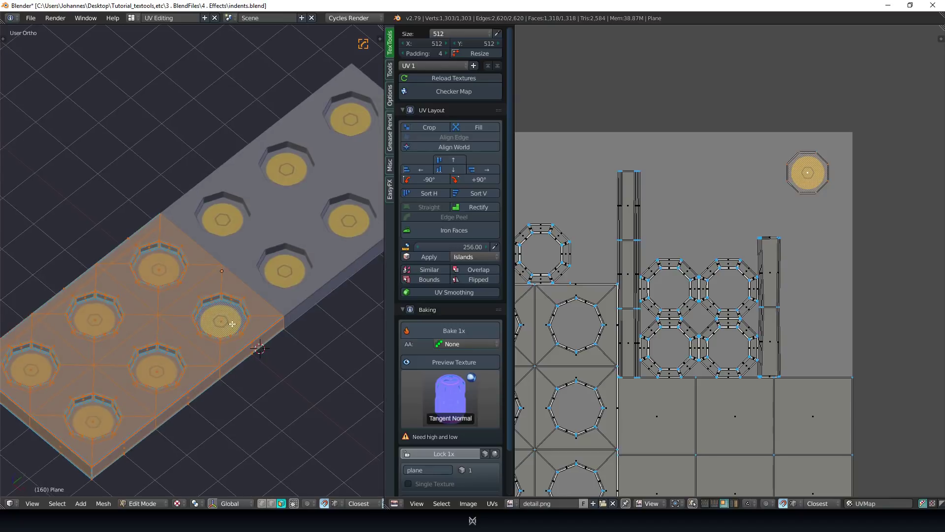
pyautogui.press('a')
pyautogui.press('Tab')
pyautogui.moveTo(233, 405); pyautogui.dragTo(175, 493, button='middle')
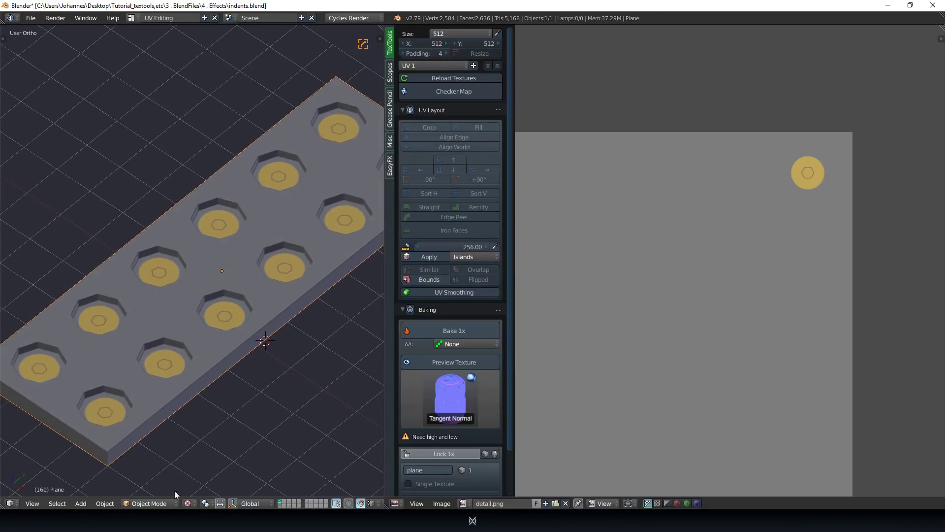
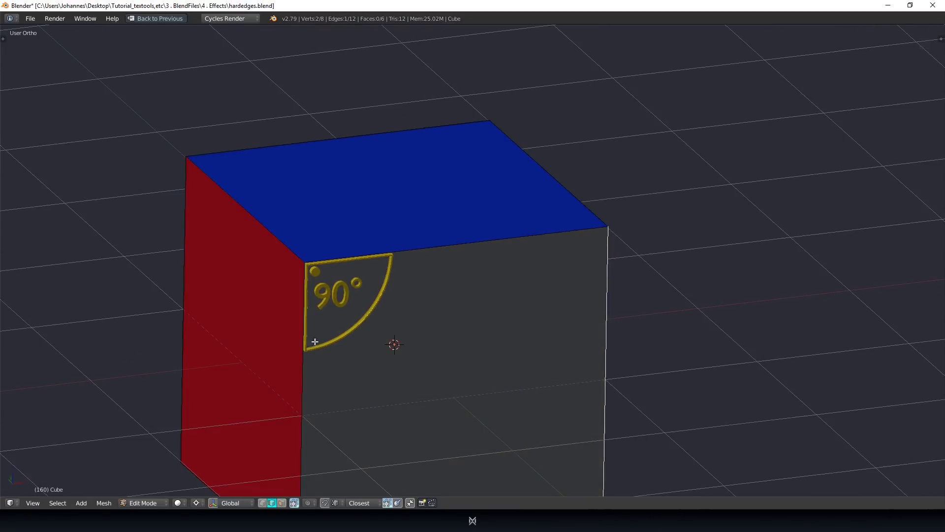
# Bevel the cube's top edge between the blue face and the unmarked side face, using 4 segments.
pyautogui.moveTo(538, 165); pyautogui.dragTo(382, 174, button='middle')
pyautogui.hotkey('ctrl', 'b')
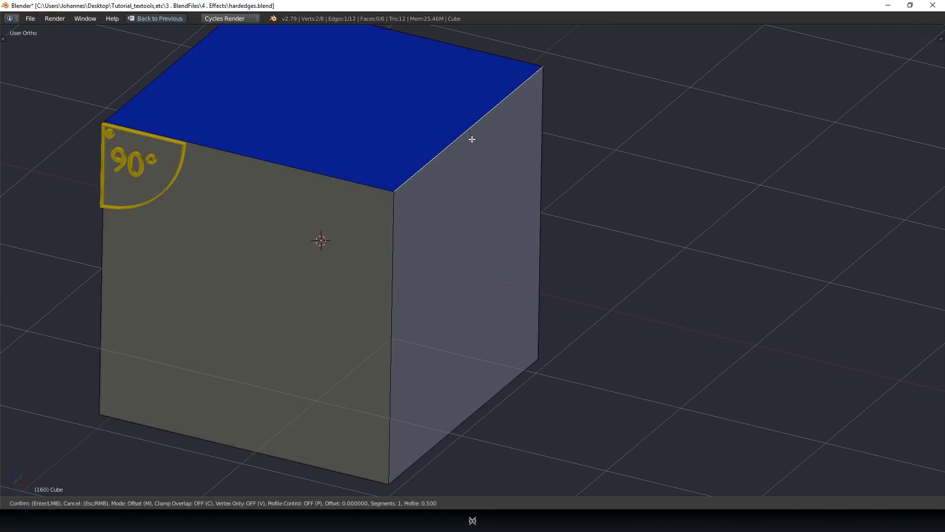
pyautogui.scroll(2, 496, 154)
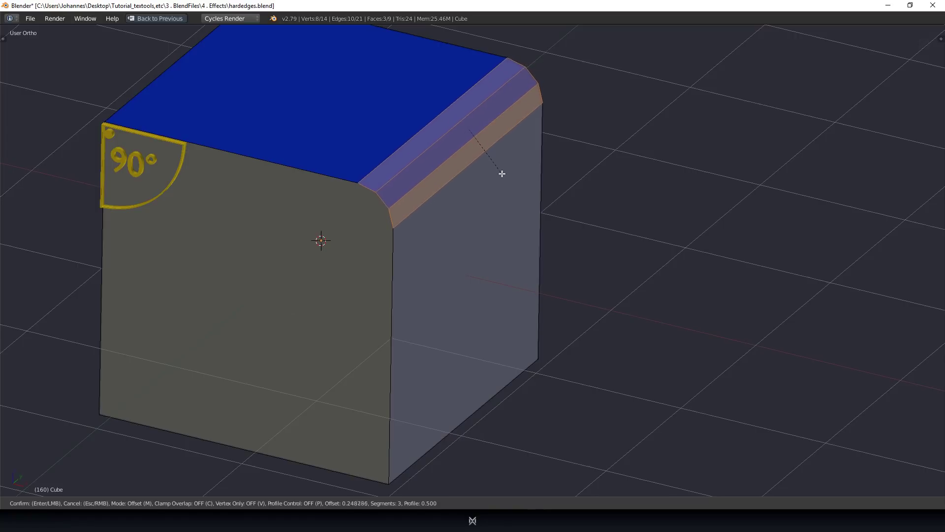
pyautogui.scroll(1, 503, 171)
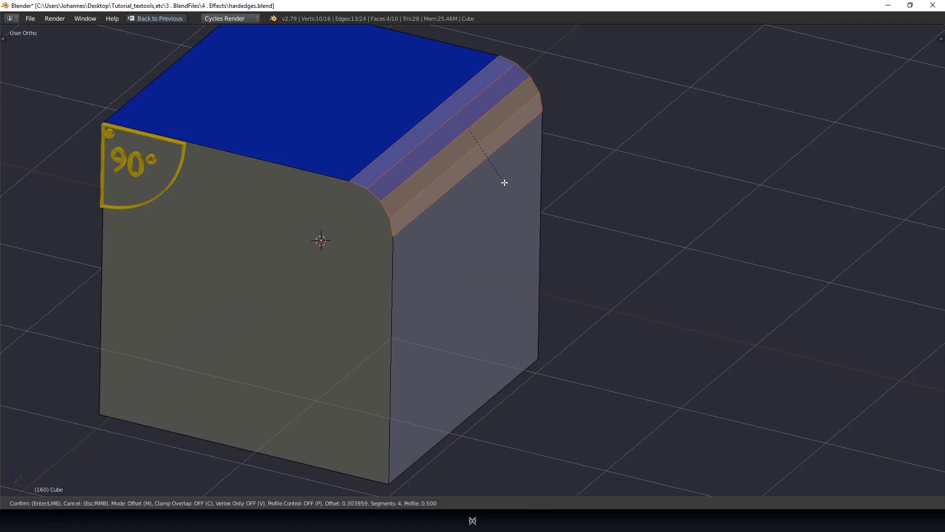
pyautogui.click(492, 168)
pyautogui.moveTo(455, 187); pyautogui.dragTo(428, 209, button='middle')
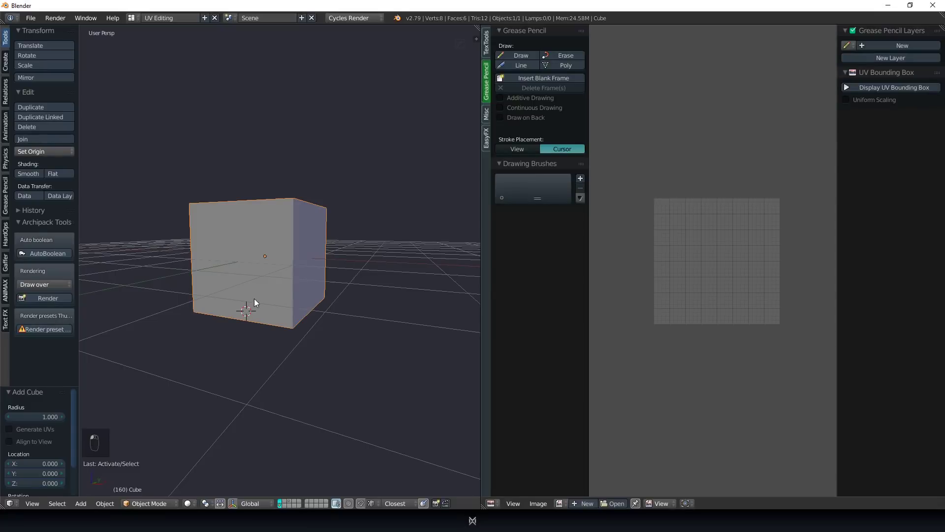
# Mark all edges of the cube as seams in Edit Mode and unwrap it.
pyautogui.moveTo(255, 295); pyautogui.dragTo(221, 270, button='middle')
pyautogui.press('Tab')
pyautogui.hotkey('ctrl', 'e')
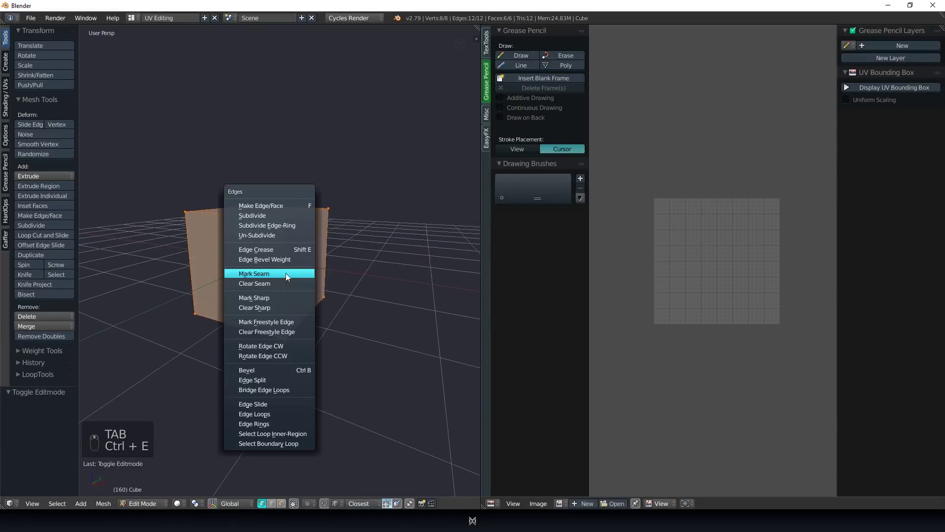
pyautogui.click(286, 272)
pyautogui.press('u')
pyautogui.click(311, 265)
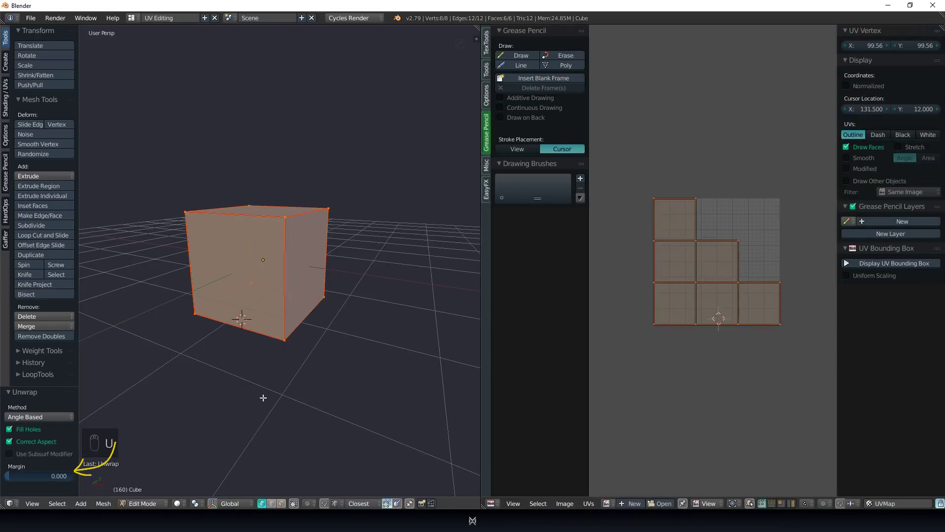
# Set the margin of the unwrap operation to 0.353.
pyautogui.moveTo(16, 476)
pyautogui.mouseDown()
pyautogui.moveTo(48, 476)
pyautogui.moveTo(6, 476)
pyautogui.mouseUp()
pyautogui.press('F6')
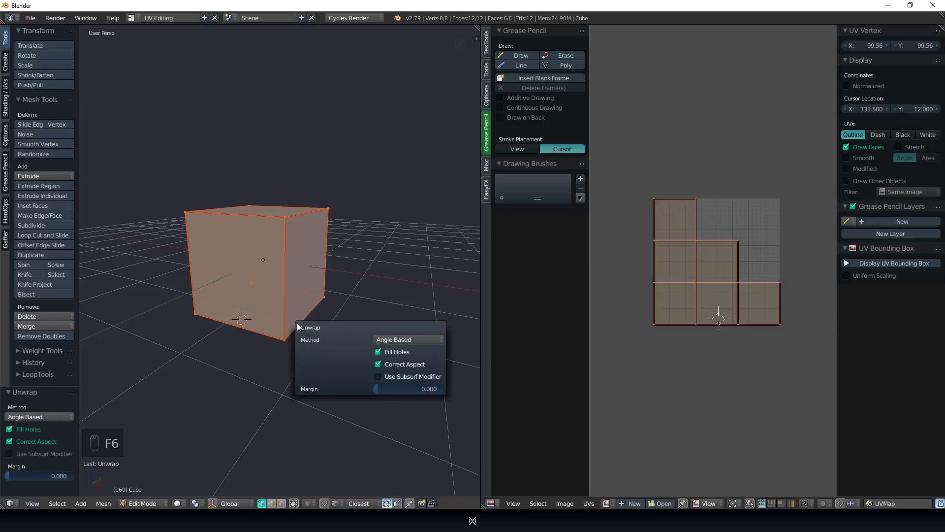
pyautogui.moveTo(389, 388); pyautogui.dragTo(421, 388)
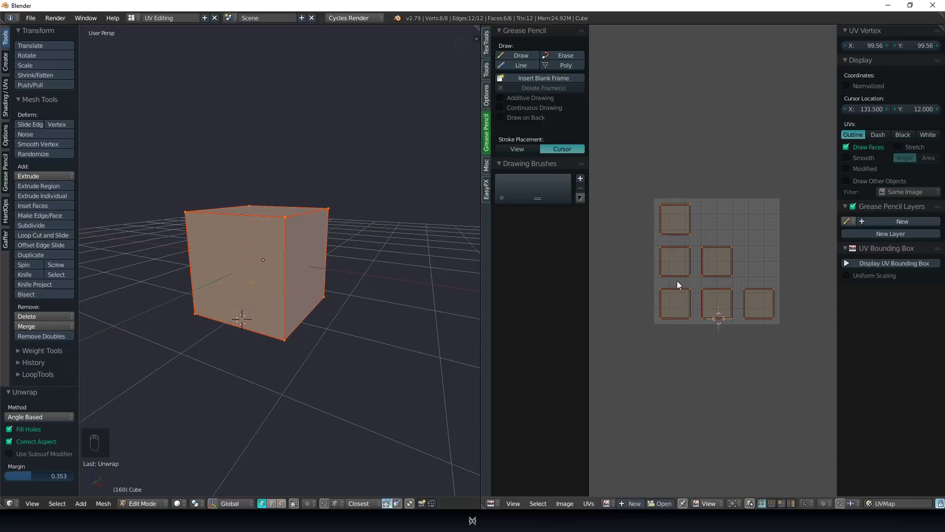
# Pack the cube's UV islands and lower the packing margin.
pyautogui.click(644, 334)
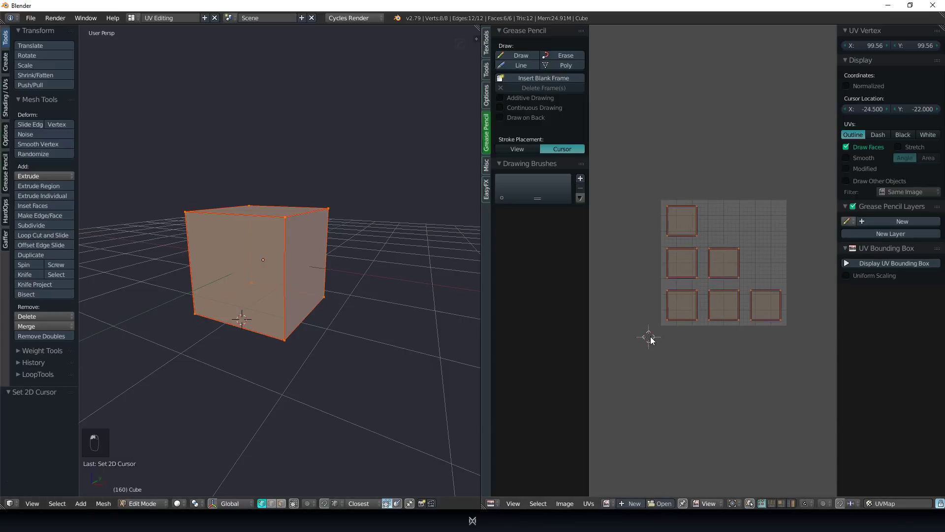
pyautogui.hotkey('ctrl', 'p')
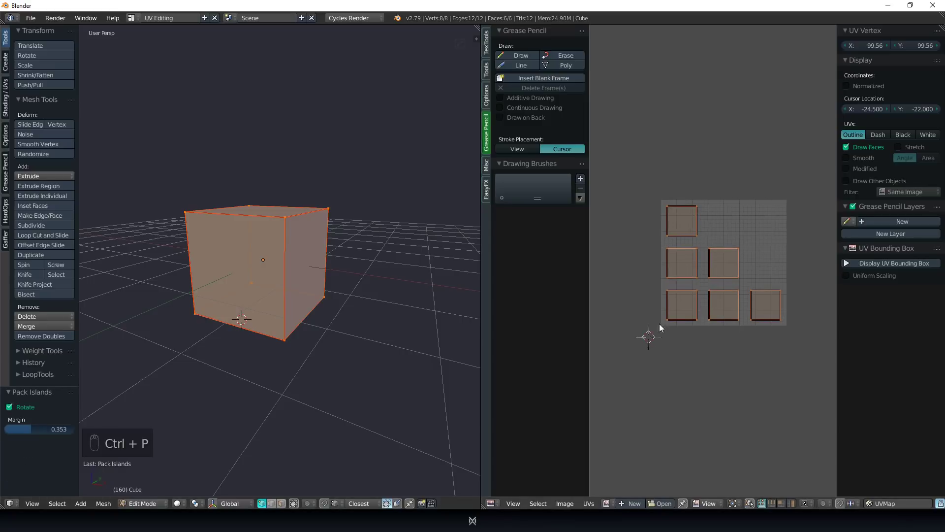
pyautogui.press('F6')
pyautogui.moveTo(443, 364); pyautogui.dragTo(413, 365)
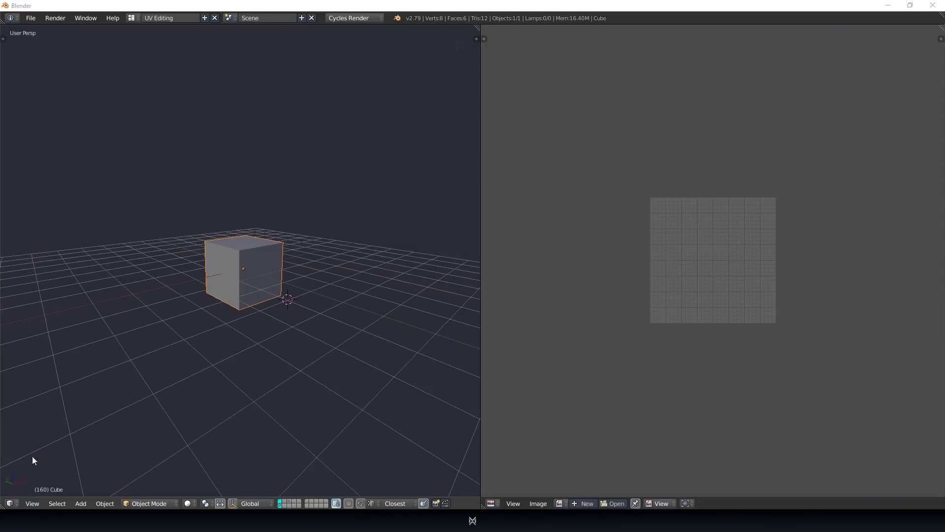
# Average the scale of all the cube's UV islands in Edit Mode and pack them.
pyautogui.scroll(4, 250, 269)
pyautogui.moveTo(269, 284); pyautogui.dragTo(288, 272, button='middle')
pyautogui.press('Tab')
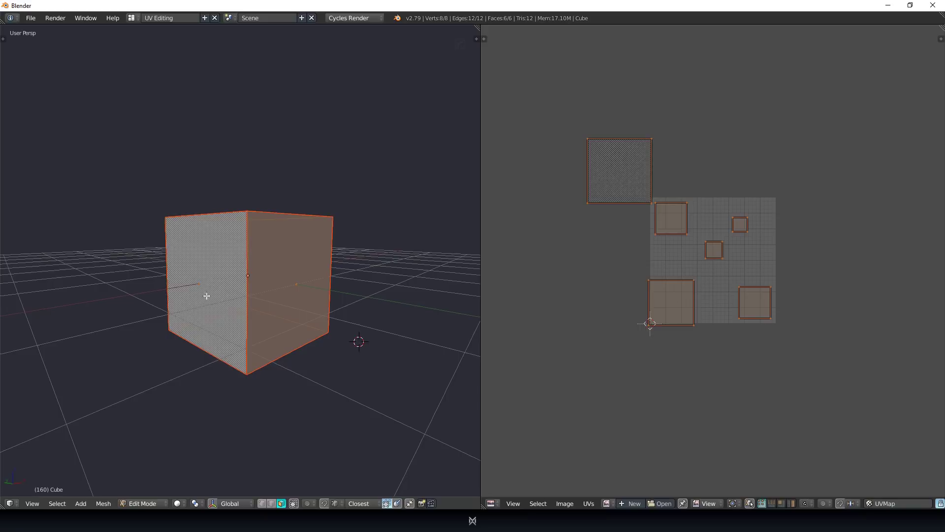
pyautogui.click(589, 503)
pyautogui.click(614, 400)
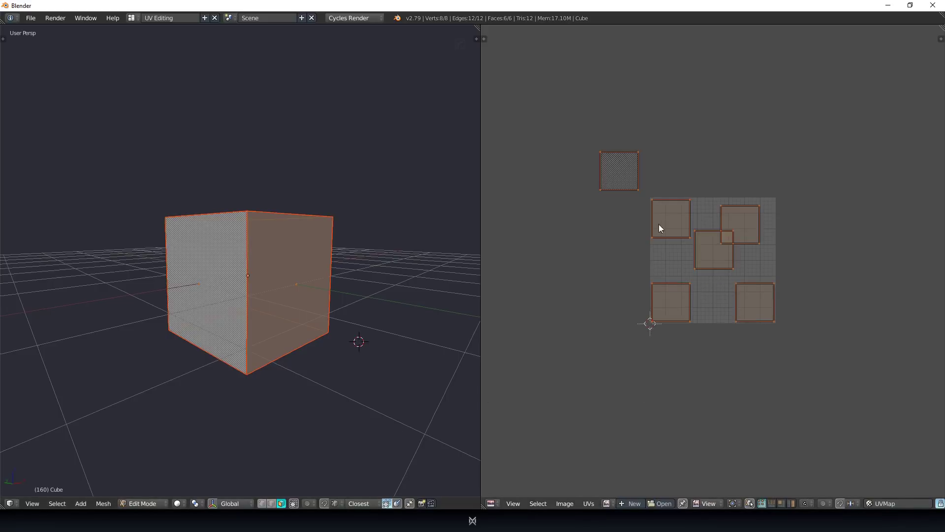
pyautogui.click(589, 503)
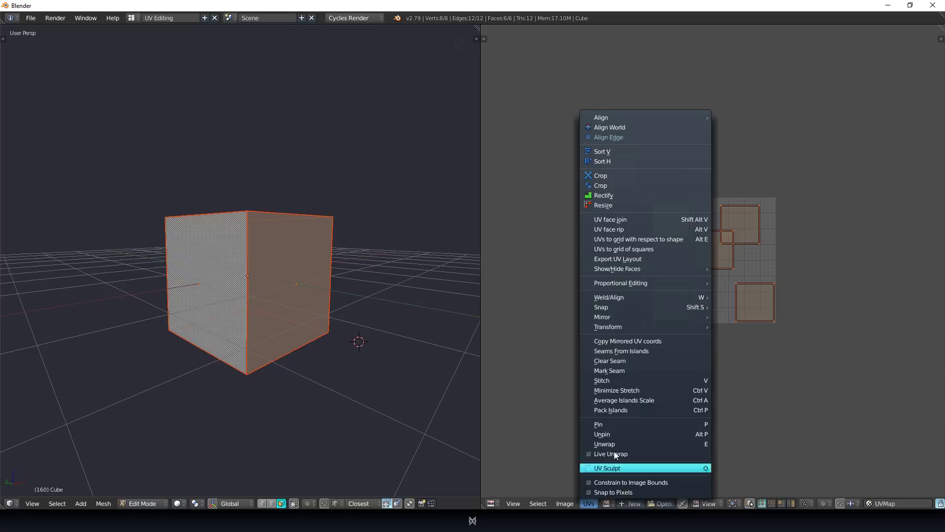
pyautogui.click(613, 409)
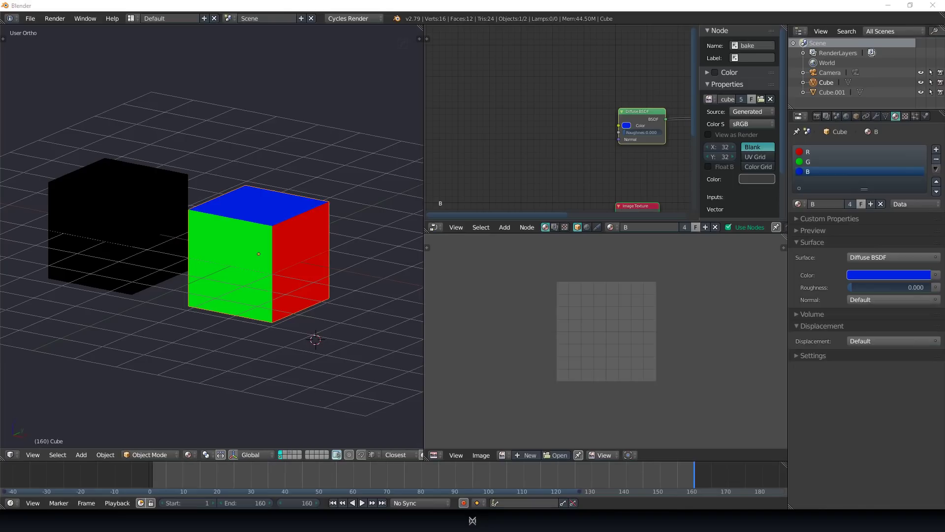
# Inspect the UV islands of the coloured cube's blue, green and red faces in Edit Mode.
pyautogui.moveTo(300, 237); pyautogui.dragTo(305, 235, button='middle')
pyautogui.press('Tab')
pyautogui.rightClick(278, 209)
pyautogui.rightClick(238, 229)
pyautogui.rightClick(301, 241)
pyautogui.moveTo(301, 241); pyautogui.dragTo(284, 252, button='middle')
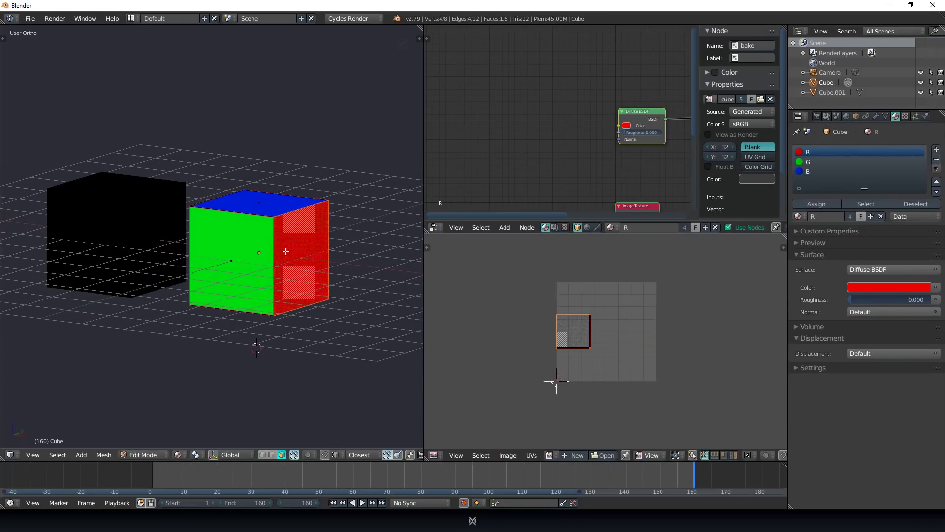
pyautogui.press('Tab')
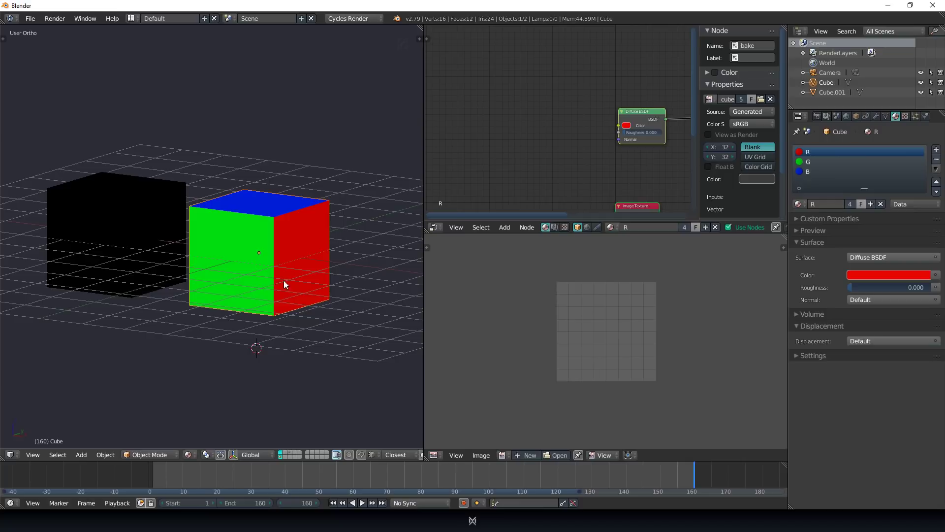
# Select all faces of the coloured cube and bake its Diffuse texture at 32 px with padding 0.
pyautogui.press('Tab')
pyautogui.press('a')
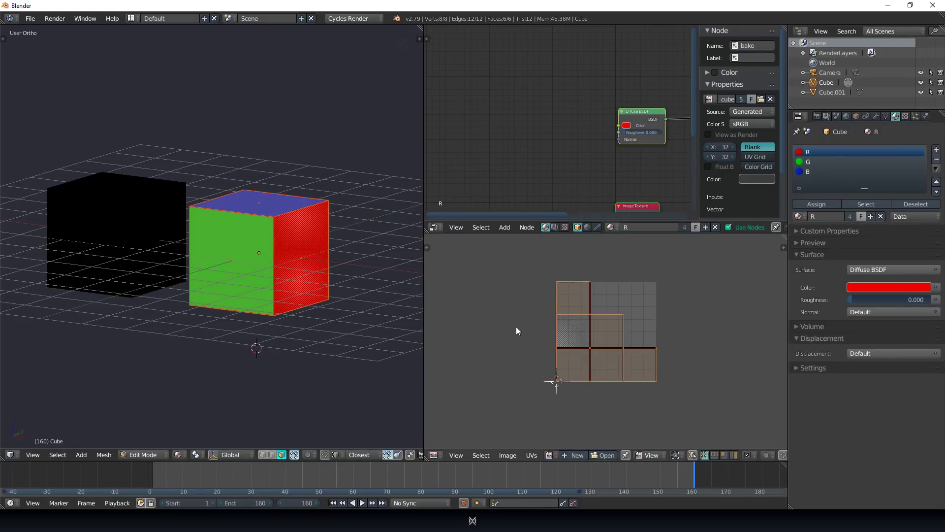
pyautogui.press('t')
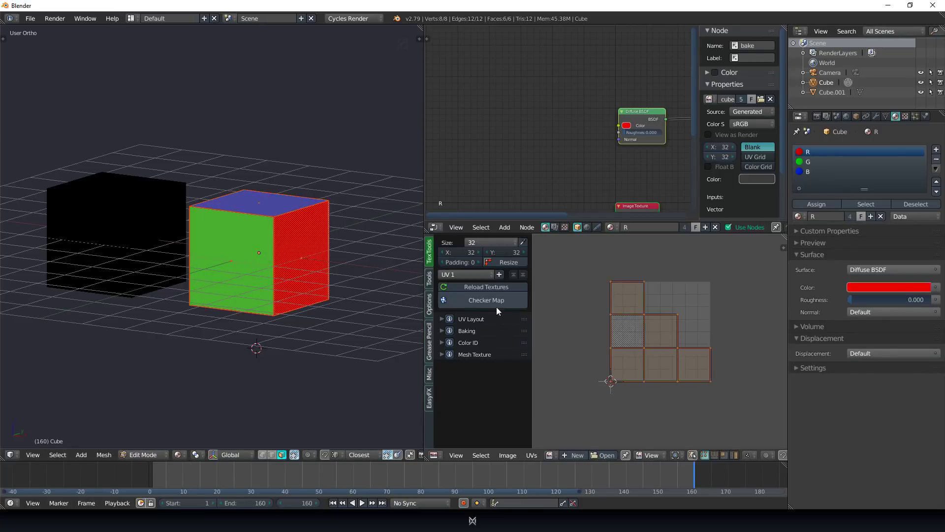
pyautogui.click(465, 331)
pyautogui.scroll(-3, 489, 355)
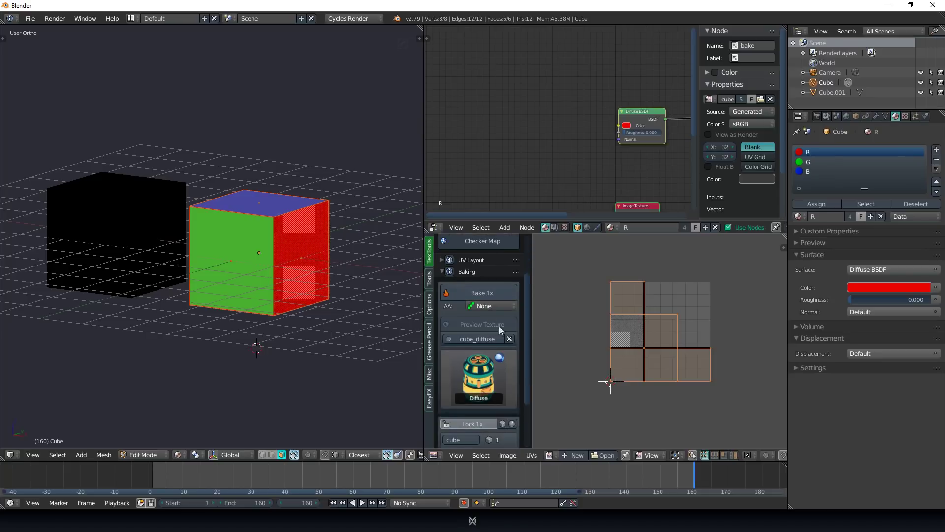
pyautogui.scroll(3, 486, 318)
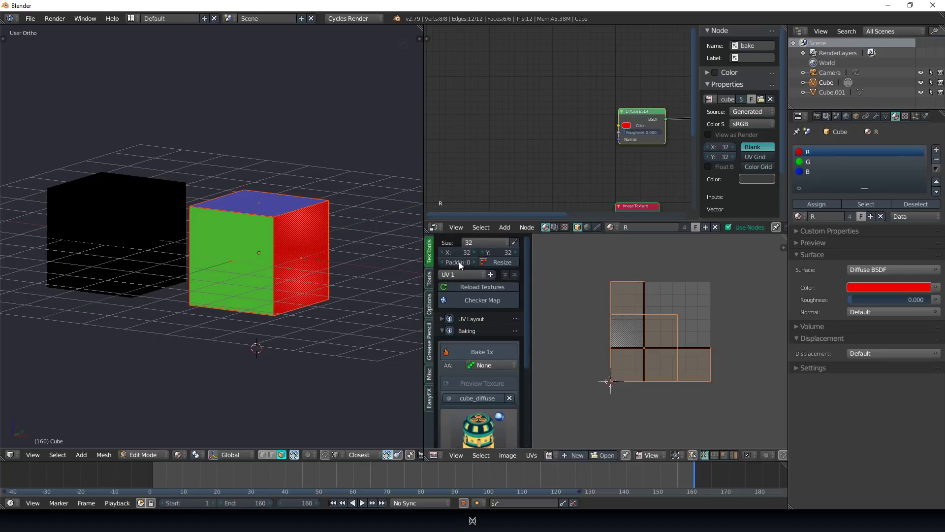
pyautogui.scroll(-3, 468, 272)
pyautogui.click(475, 293)
pyautogui.scroll(10, 662, 335)
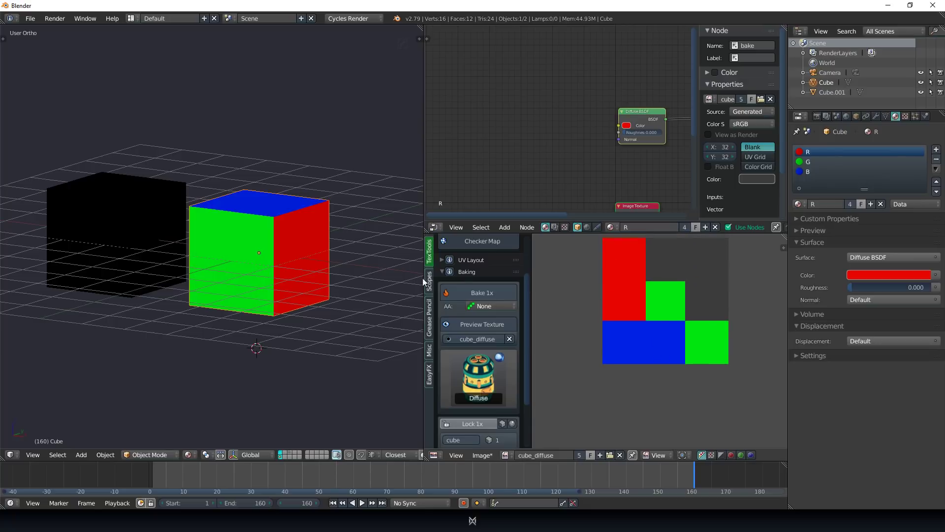
# Assign the baked cube_diffuse image to the Image Texture node of the black cube's material D.
pyautogui.scroll(6, 279, 294)
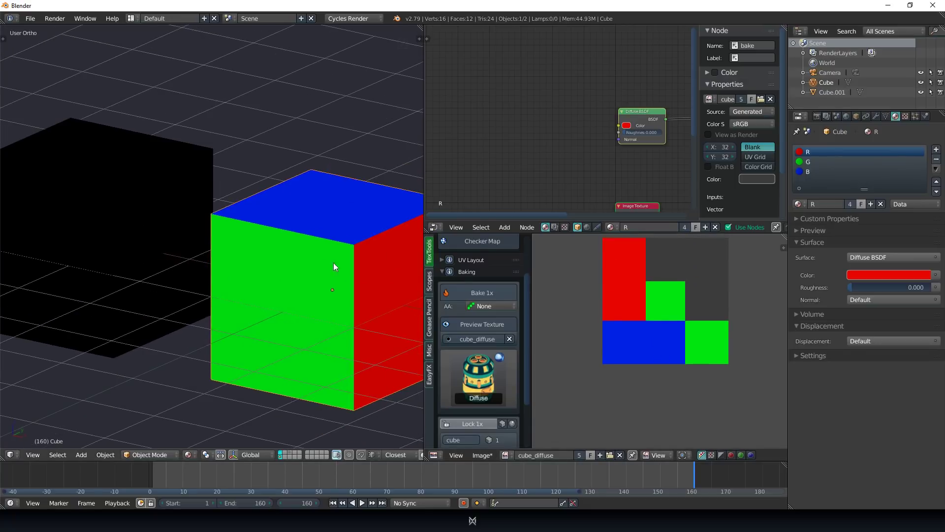
pyautogui.rightClick(79, 220)
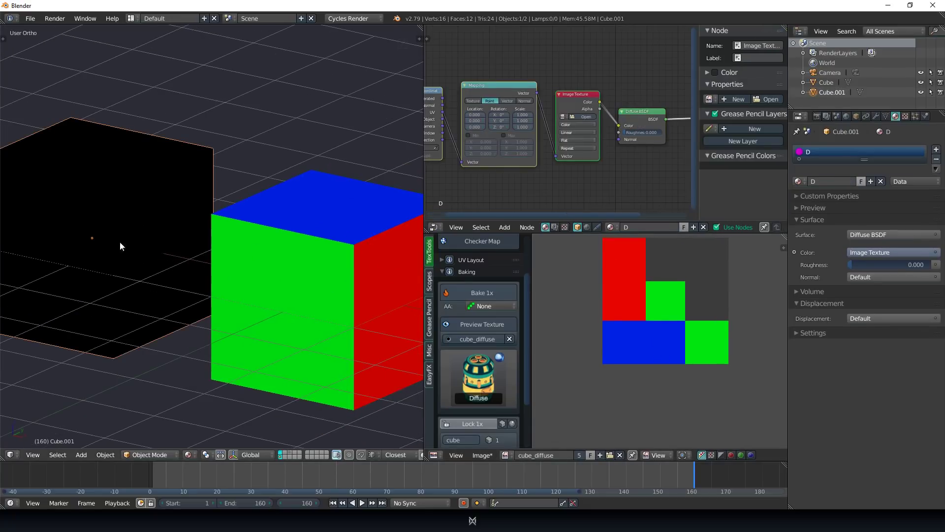
pyautogui.click(564, 120)
pyautogui.click(582, 126)
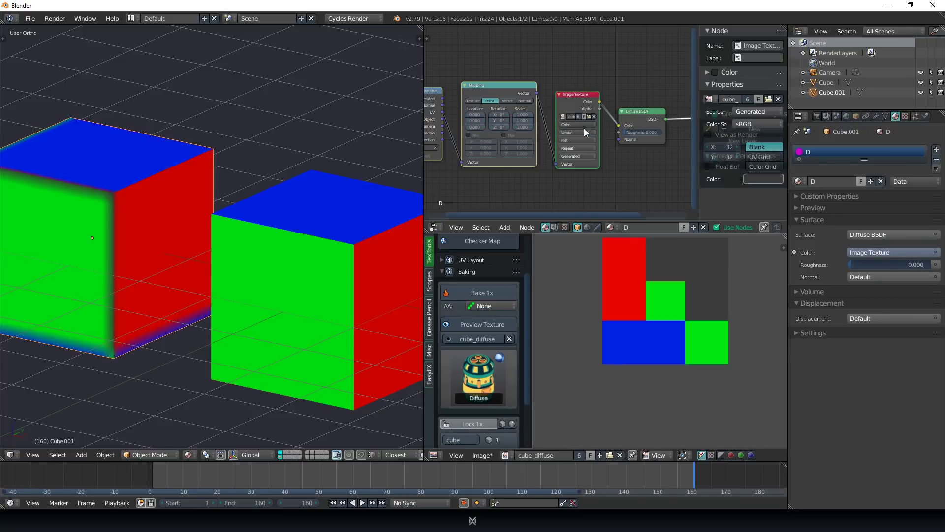
pyautogui.moveTo(150, 185); pyautogui.dragTo(199, 188, button='middle')
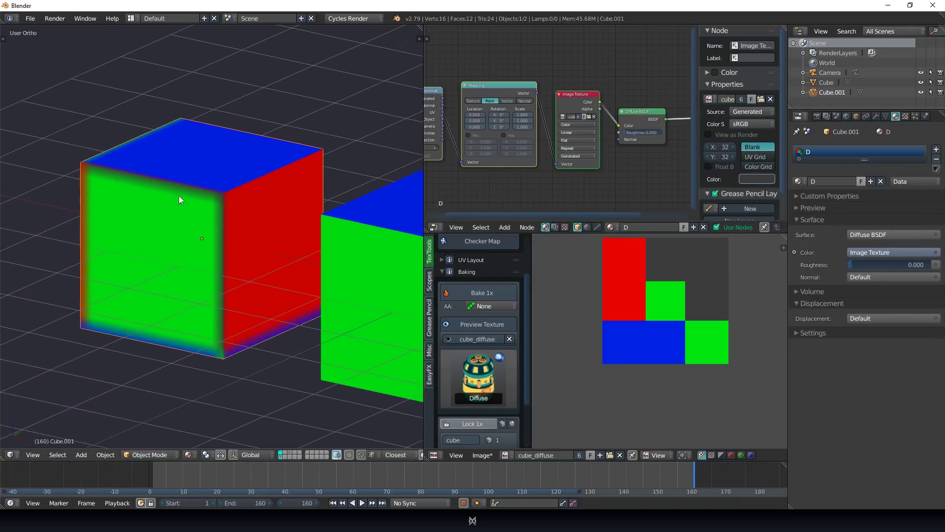
# Rebake the coloured cube's Diffuse texture at 64 px and check the edges on the textured copy.
pyautogui.rightClick(378, 296)
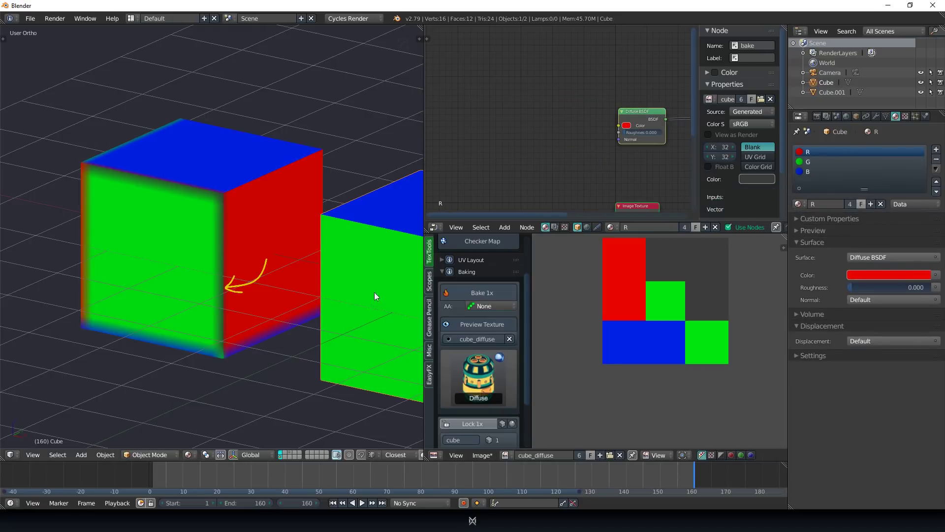
pyautogui.scroll(3, 516, 306)
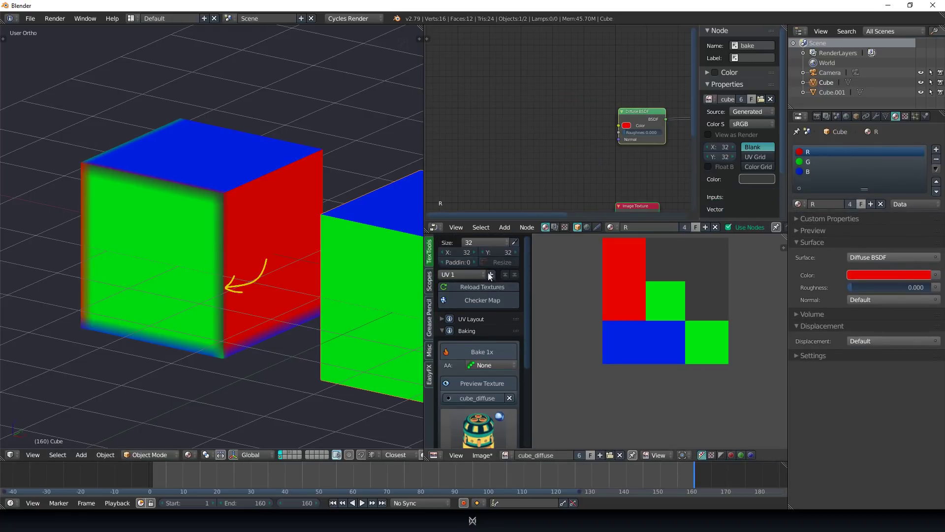
pyautogui.click(481, 243)
pyautogui.click(473, 221)
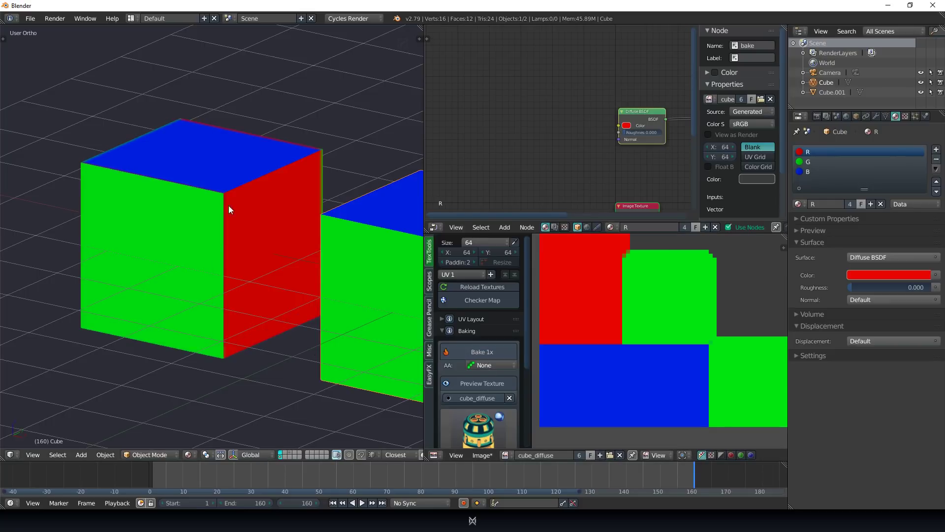
pyautogui.scroll(6, 223, 200)
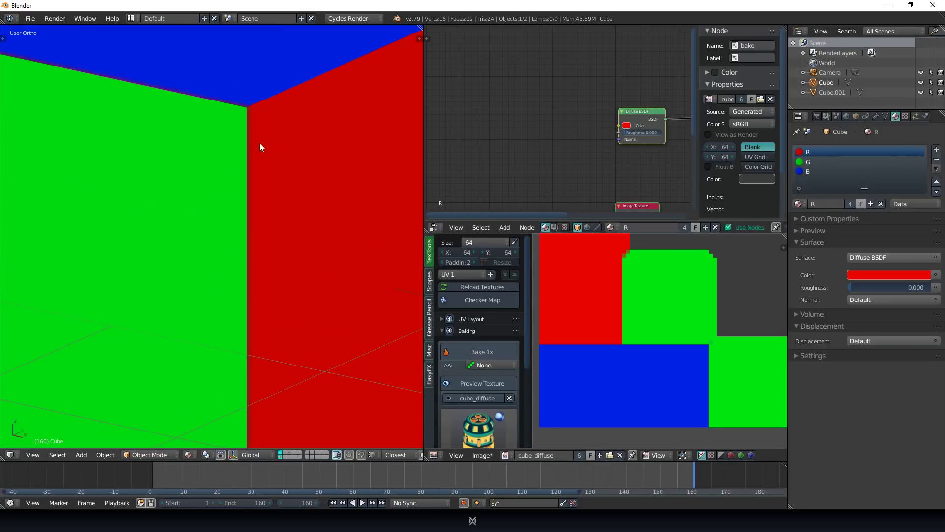
# Rebake the Diffuse texture at increasing sizes up to 1024 px, checking the corner of the textured copy.
pyautogui.click(486, 242)
pyautogui.click(475, 192)
pyautogui.click(480, 351)
pyautogui.moveTo(323, 279); pyautogui.dragTo(233, 157, button='middle')
pyautogui.click(466, 241)
pyautogui.click(491, 178)
pyautogui.click(479, 351)
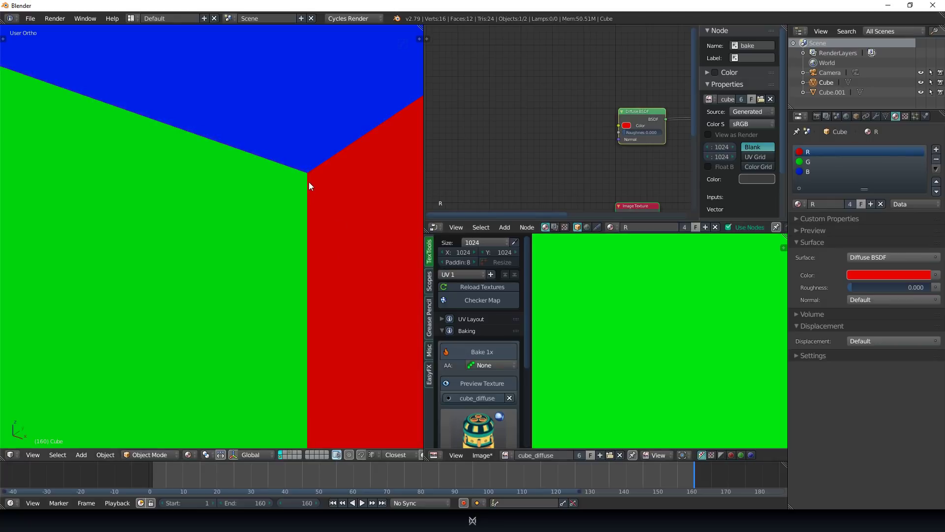
pyautogui.scroll(-5, 300, 183)
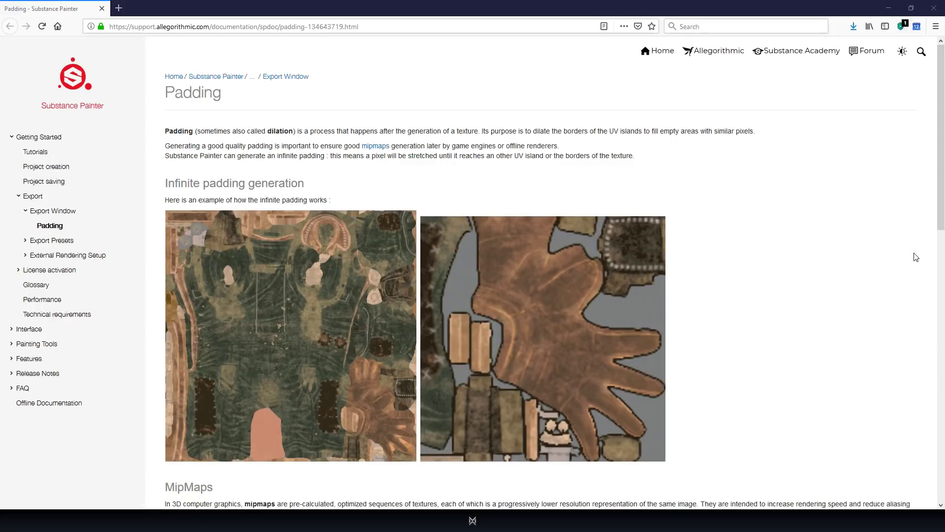
# Switch to the browser, view the padding comparison image from the Substance Painter Padding page and close it.
pyautogui.click(296, 302)
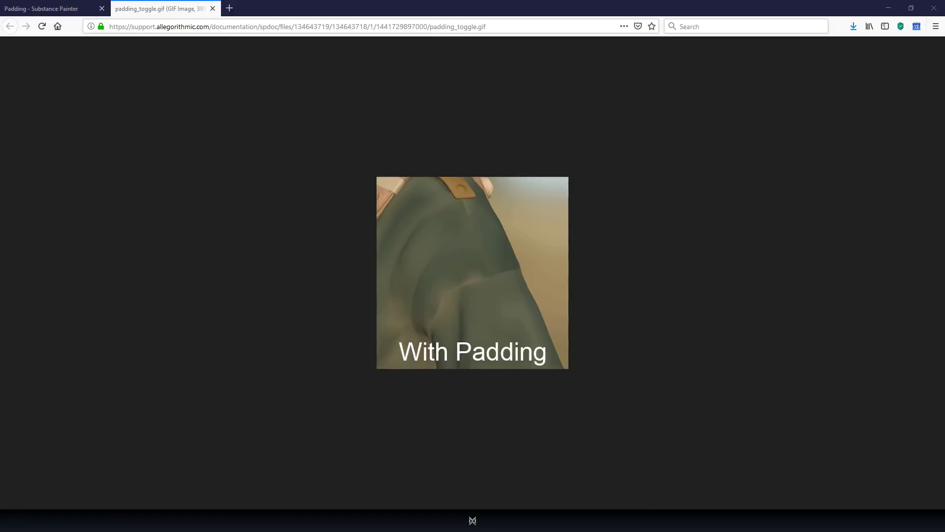
pyautogui.hotkey('ctrl', 'w')
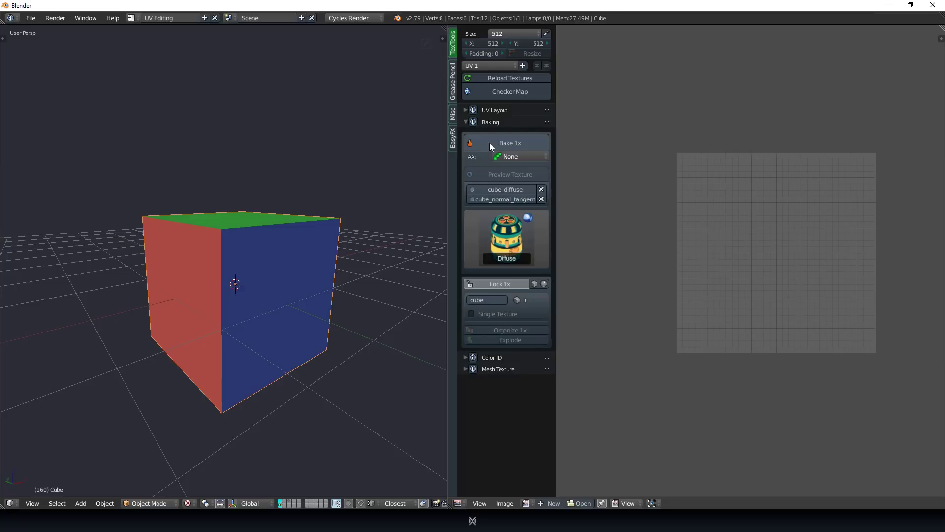
# In Blender, bake the cube's Diffuse texture at 512 px without padding, and bake it again with padding set to 12.
pyautogui.click(516, 144)
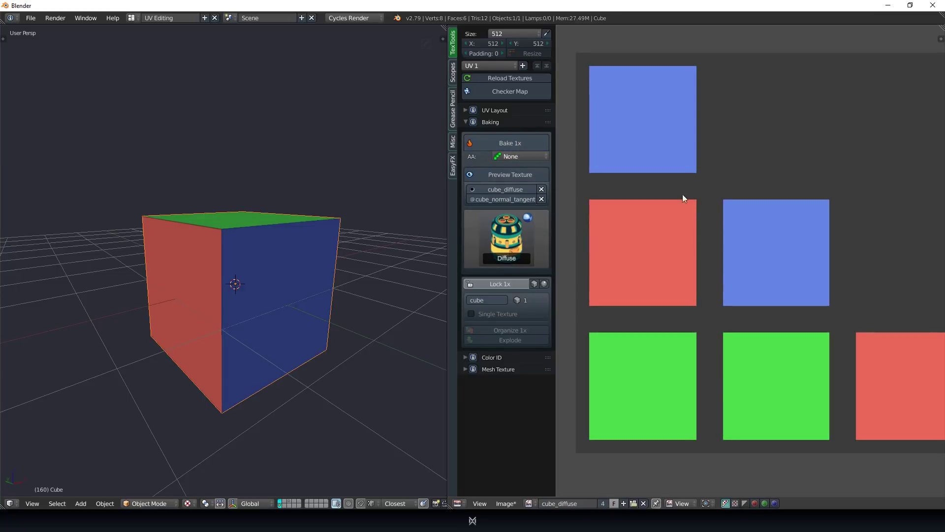
pyautogui.click(483, 53)
pyautogui.write('12')
pyautogui.press('Return')
pyautogui.press('Tab')
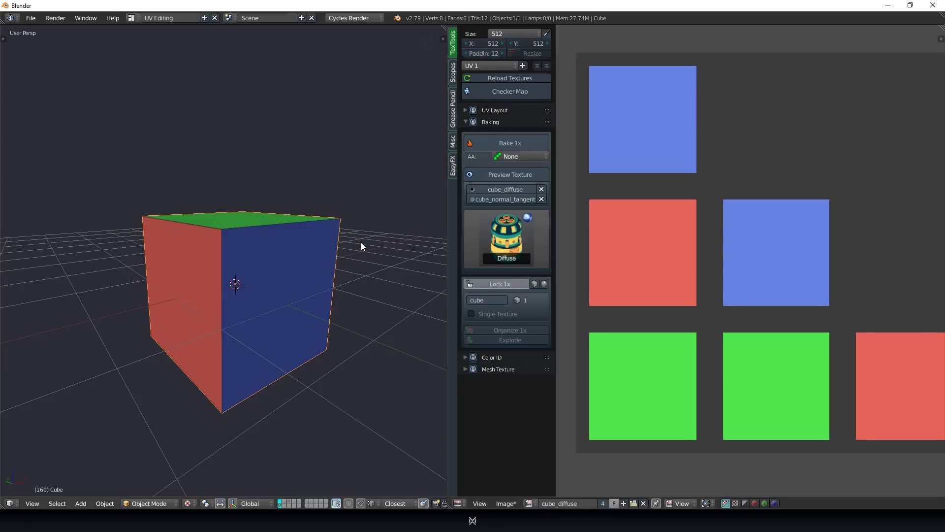
pyautogui.moveTo(361, 242); pyautogui.dragTo(357, 246, button='middle')
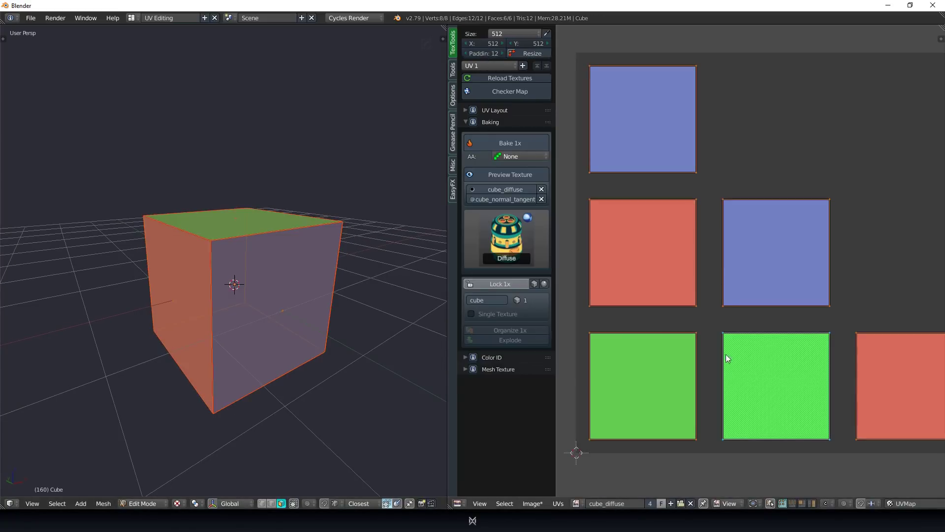
pyautogui.click(502, 141)
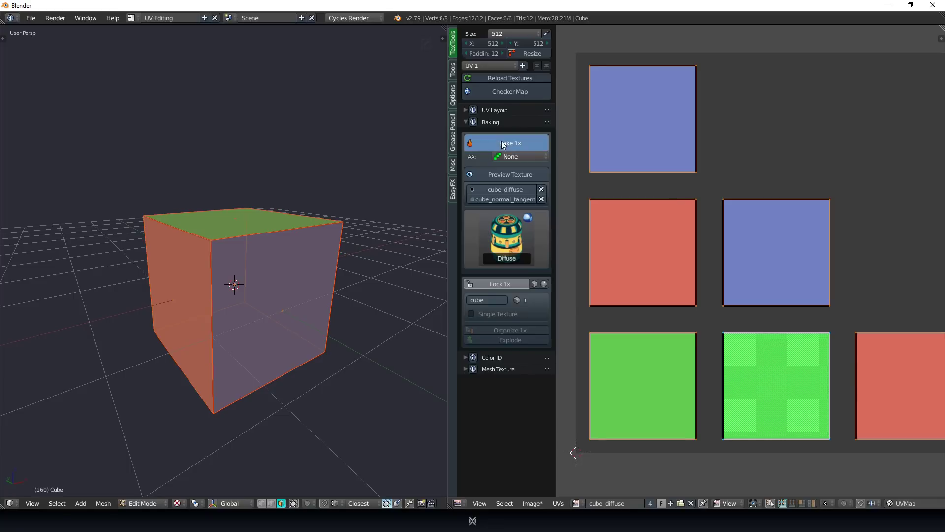
pyautogui.press('Tab')
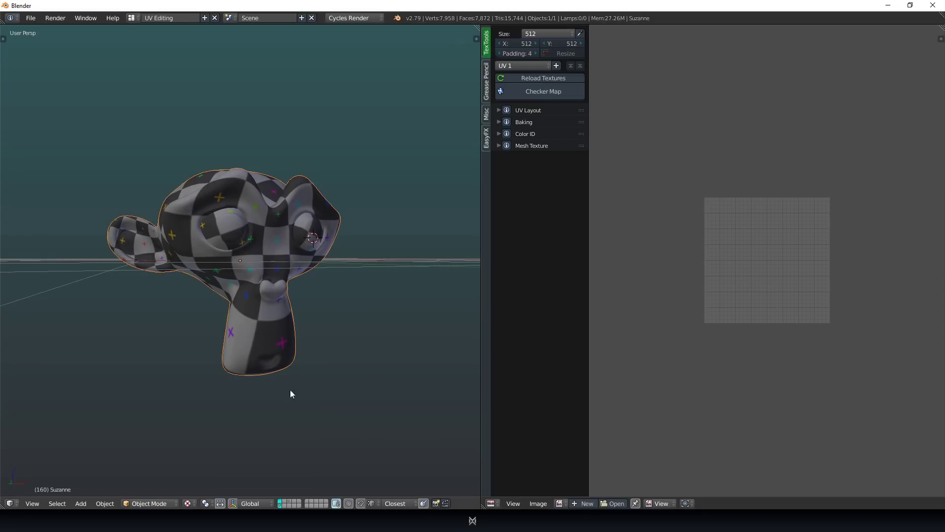
# Switch the checker-mapped Suzanne to Texture Paint mode and turn it to show the seam on the back of the head.
pyautogui.click(142, 500)
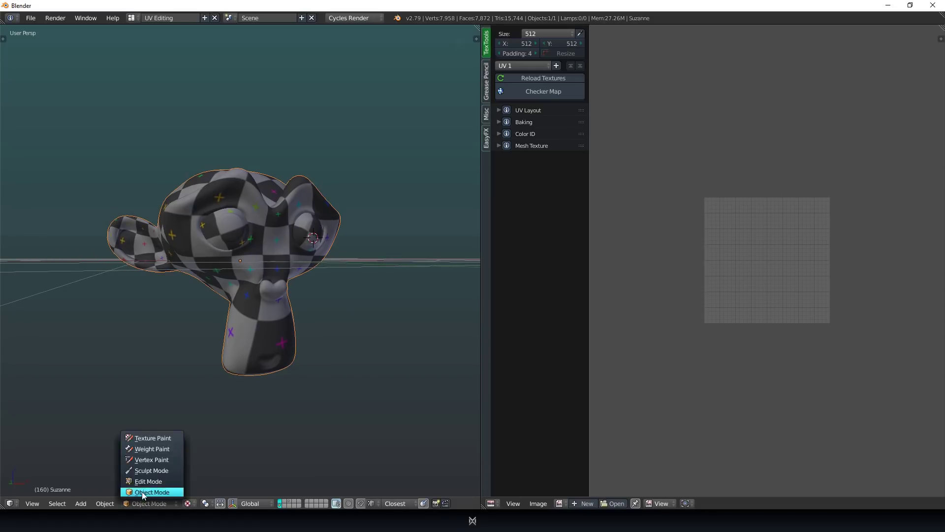
pyautogui.click(147, 439)
pyautogui.scroll(2, 300, 321)
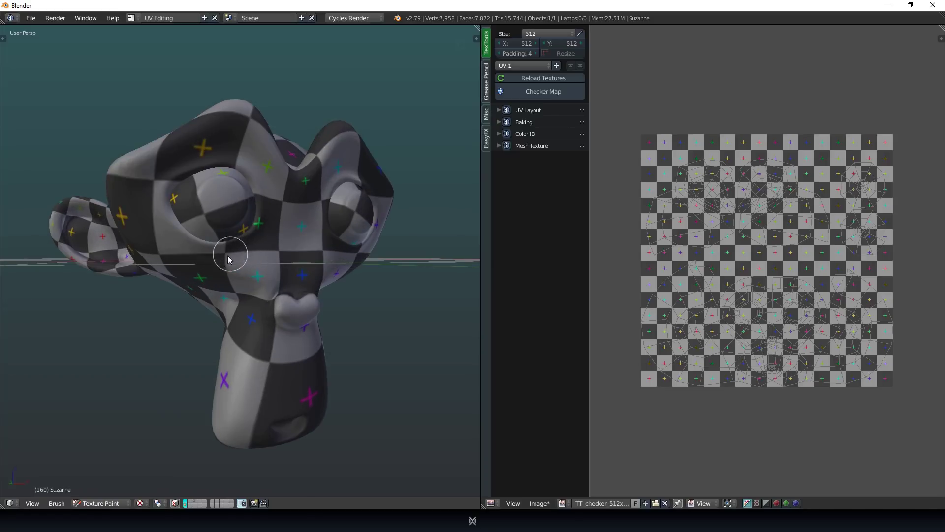
pyautogui.moveTo(228, 255)
pyautogui.mouseDown(button='middle')
pyautogui.moveTo(262, 187)
pyautogui.moveTo(205, 248)
pyautogui.moveTo(241, 250)
pyautogui.mouseUp(button='middle')
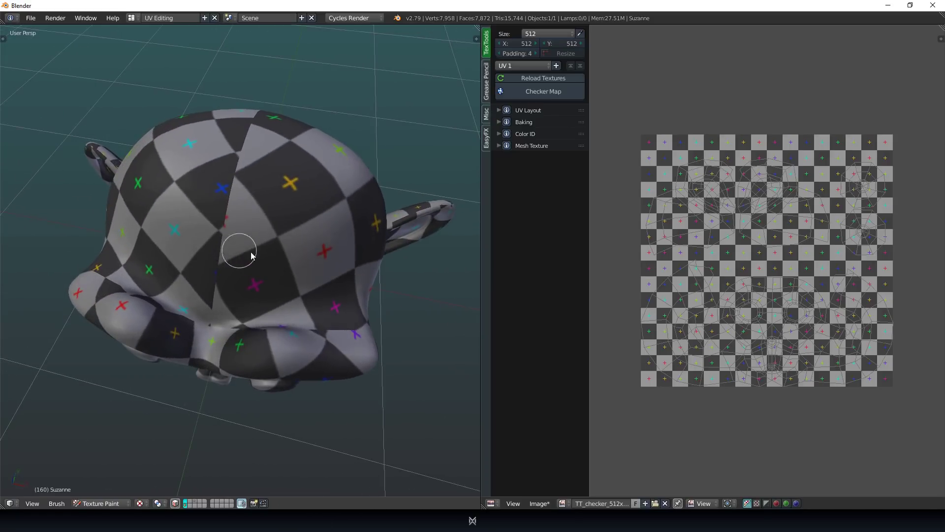
# Show the texture paint tool settings, examine the Project Paint options including Bleed, and return to the brush settings.
pyautogui.press('t')
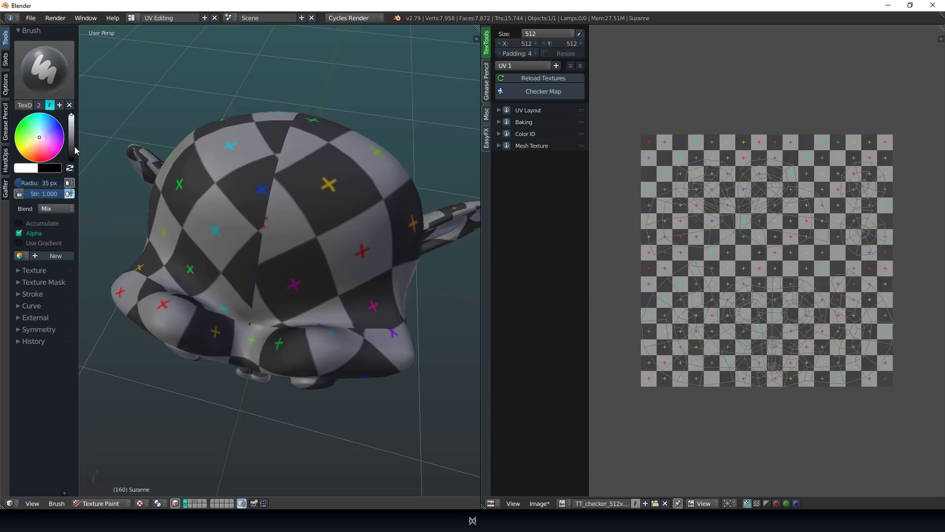
pyautogui.moveTo(78, 147); pyautogui.dragTo(136, 141)
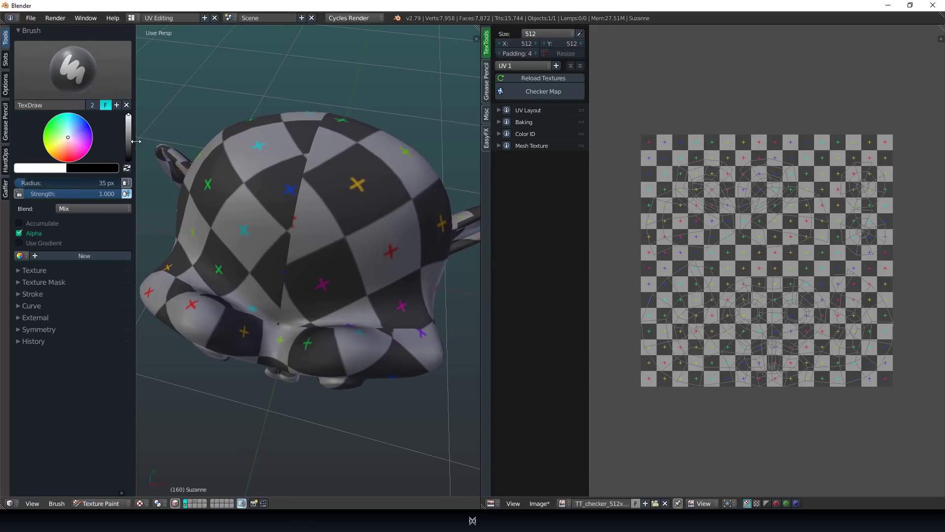
pyautogui.click(5, 90)
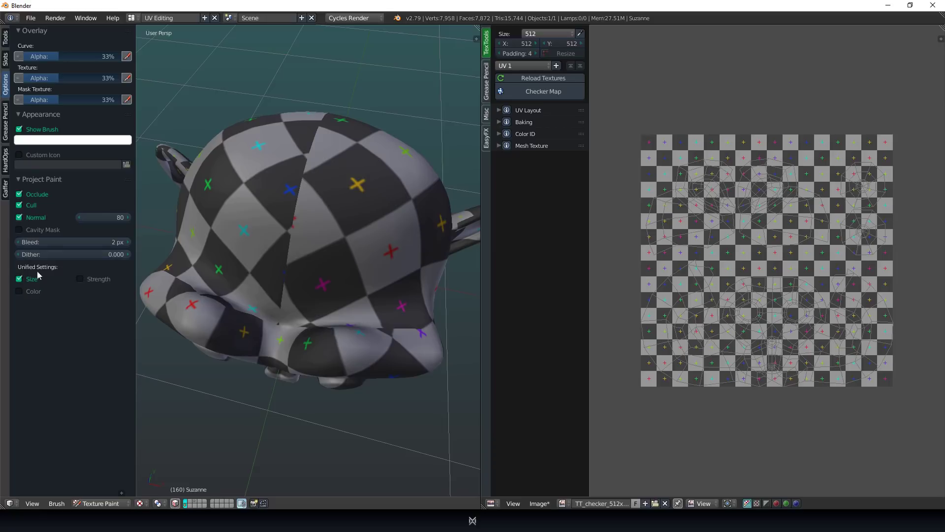
pyautogui.click(6, 40)
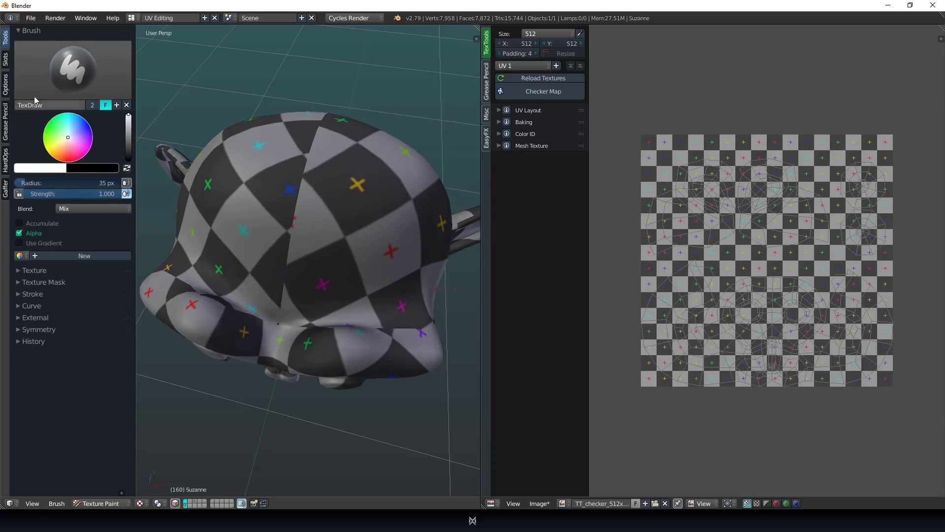
# With Bleed at 2 px, paint a white stroke along the seam on the back of Suzanne's head and inspect its edge in the texture.
pyautogui.click(6, 89)
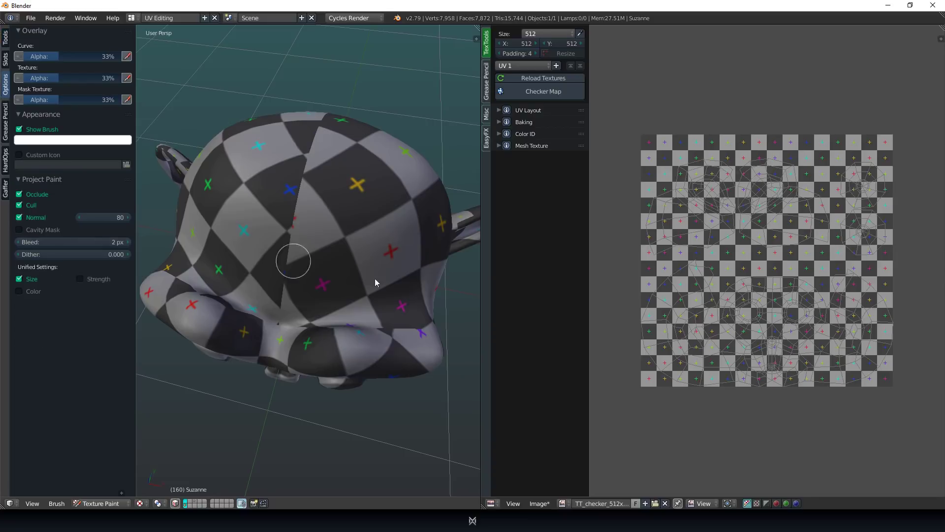
pyautogui.moveTo(289, 268); pyautogui.dragTo(300, 183)
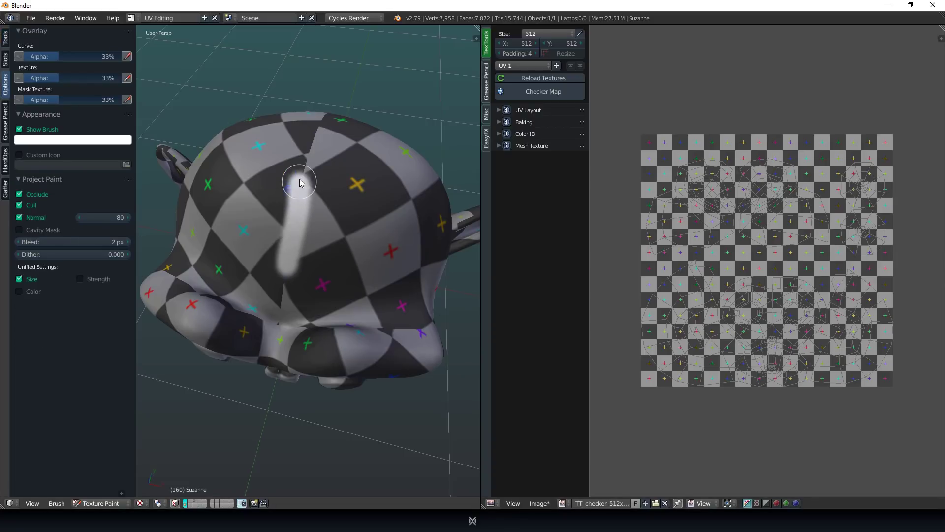
pyautogui.scroll(7, 768, 276)
pyautogui.moveTo(771, 274)
pyautogui.mouseDown(button='middle')
pyautogui.moveTo(742, 271)
pyautogui.moveTo(821, 233)
pyautogui.mouseUp(button='middle')
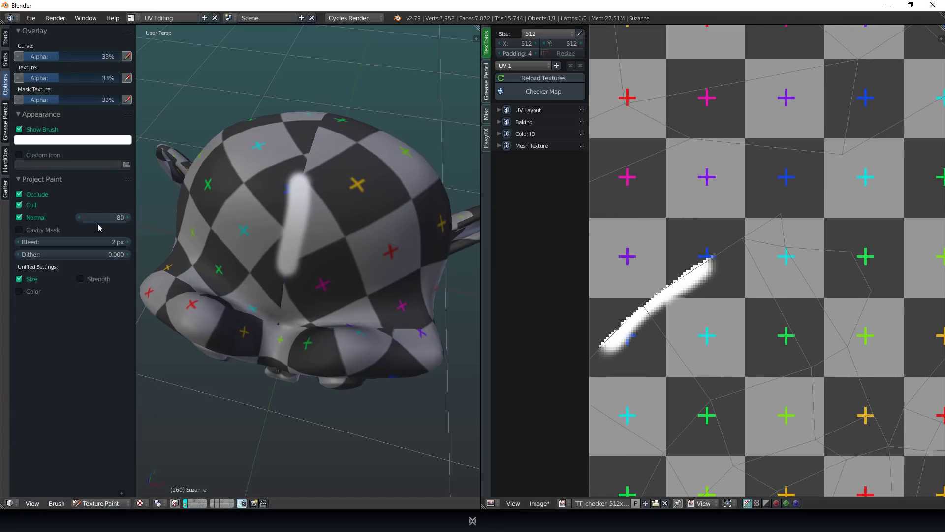
# Set the Project Paint Bleed to 12 px and paint another stroke along the head seam.
pyautogui.click(49, 242)
pyautogui.write('12')
pyautogui.press('Return')
pyautogui.moveTo(282, 278); pyautogui.dragTo(307, 159)
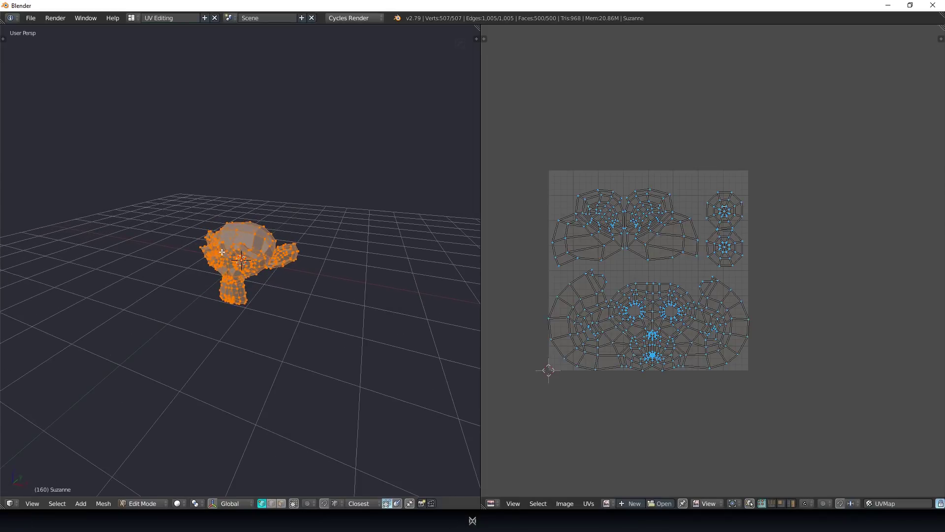
# Select the upper eye island in Suzanne's UV layout and move it away from the neighbouring eye island.
pyautogui.scroll(5, 222, 253)
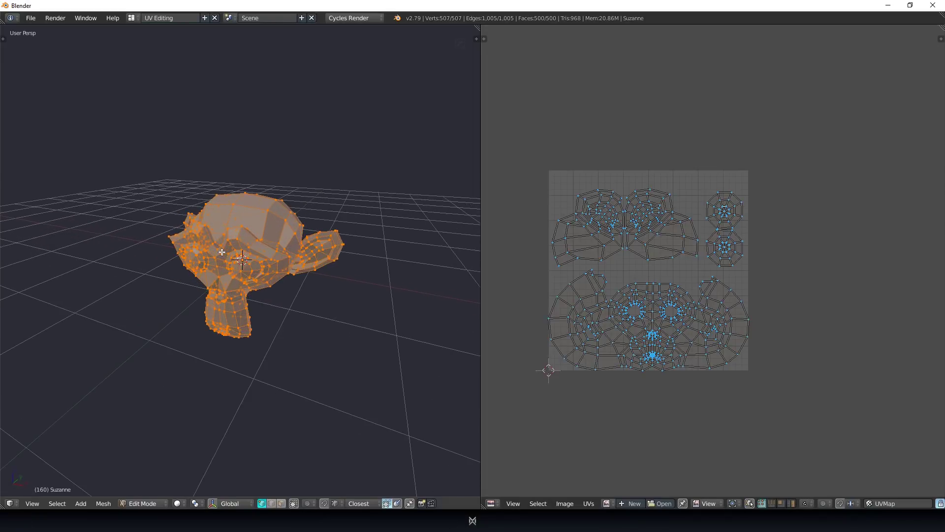
pyautogui.scroll(2, 222, 252)
pyautogui.scroll(2, 231, 260)
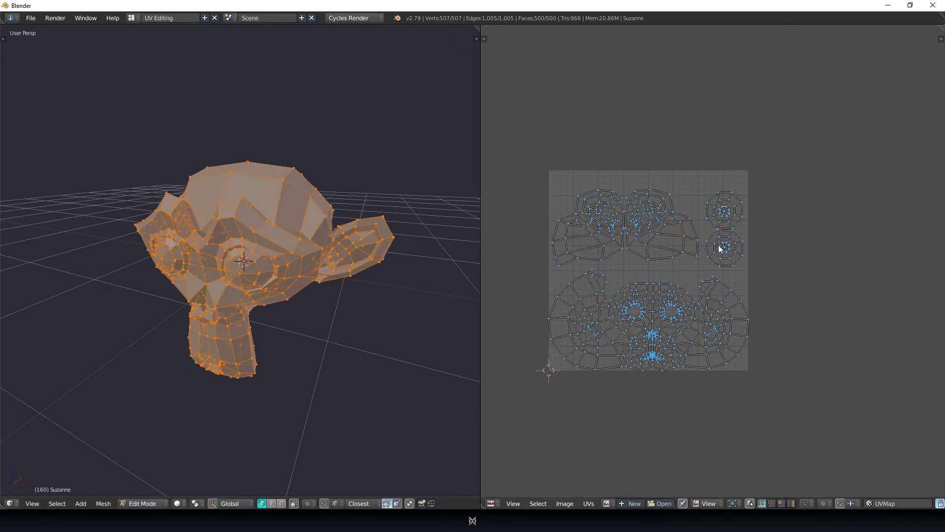
pyautogui.scroll(4, 719, 249)
pyautogui.press('l')
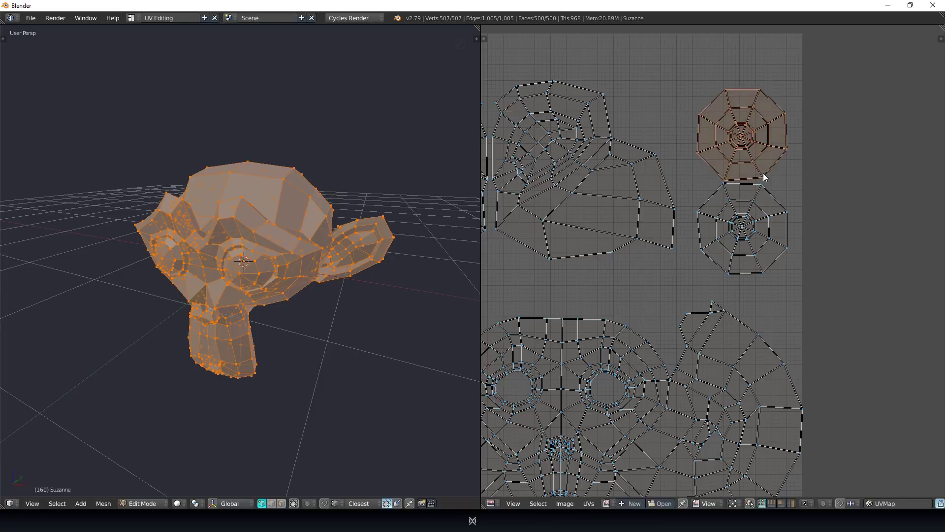
# Show the TexTools settings and set the texture size first to 128 and finally to 4096.
pyautogui.press('t')
pyautogui.click(520, 33)
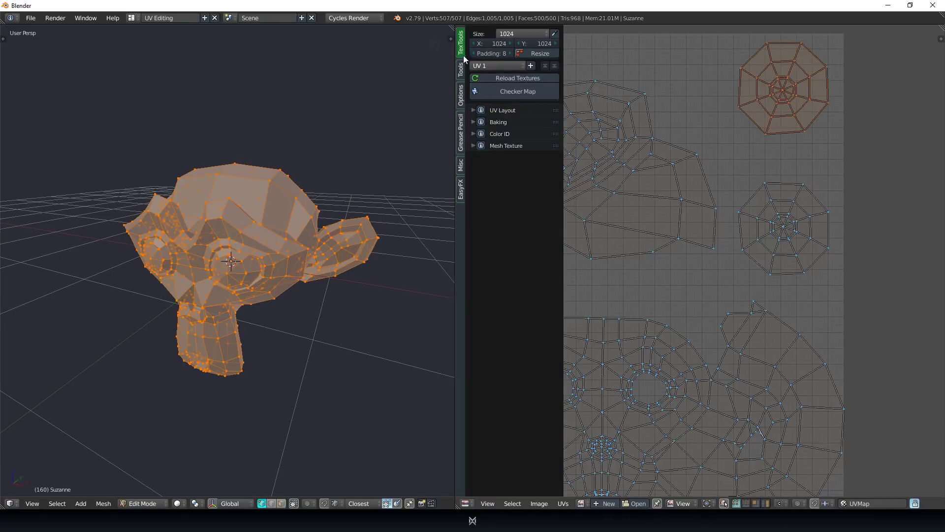
pyautogui.click(510, 34)
pyautogui.click(514, 69)
pyautogui.click(510, 33)
pyautogui.click(522, 121)
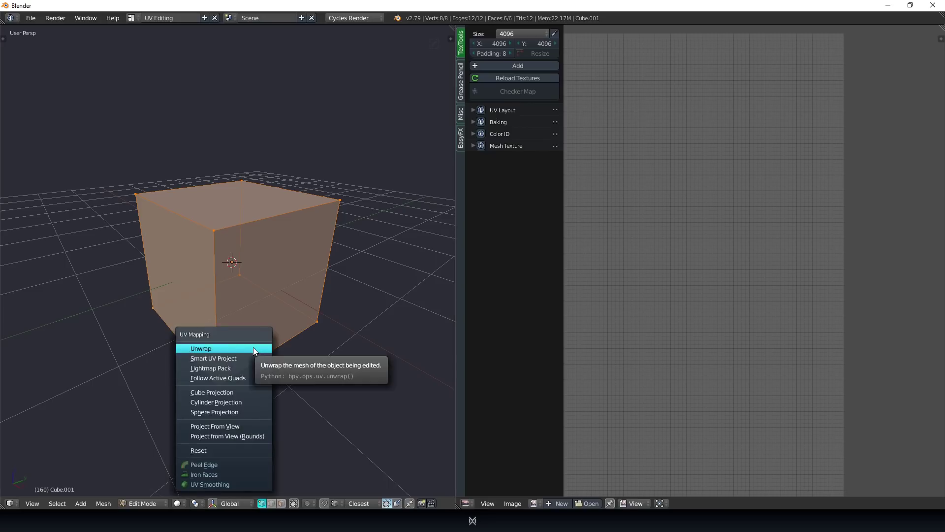
# Mark all edges of the cube as seams and unwrap the cube.
pyautogui.press('Escape')
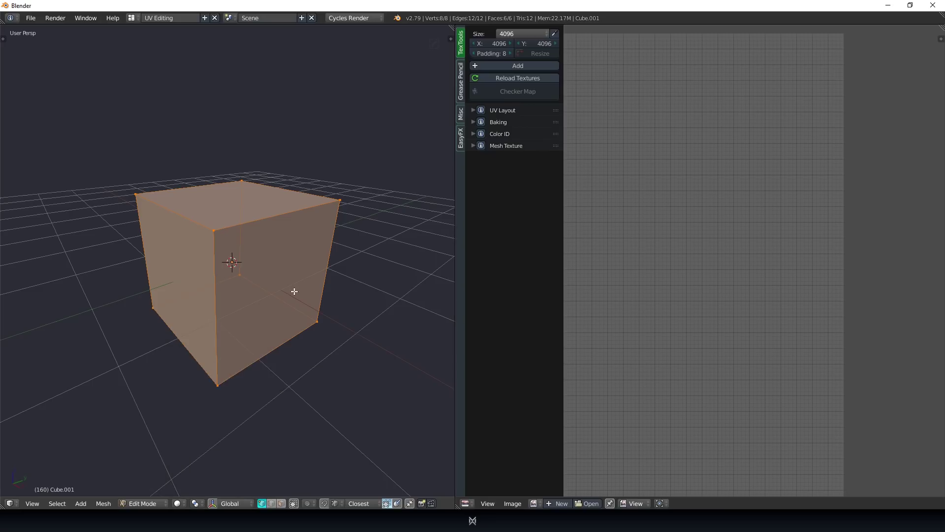
pyautogui.hotkey('ctrl', 'e')
pyautogui.click(261, 329)
pyautogui.press('u')
pyautogui.click(223, 334)
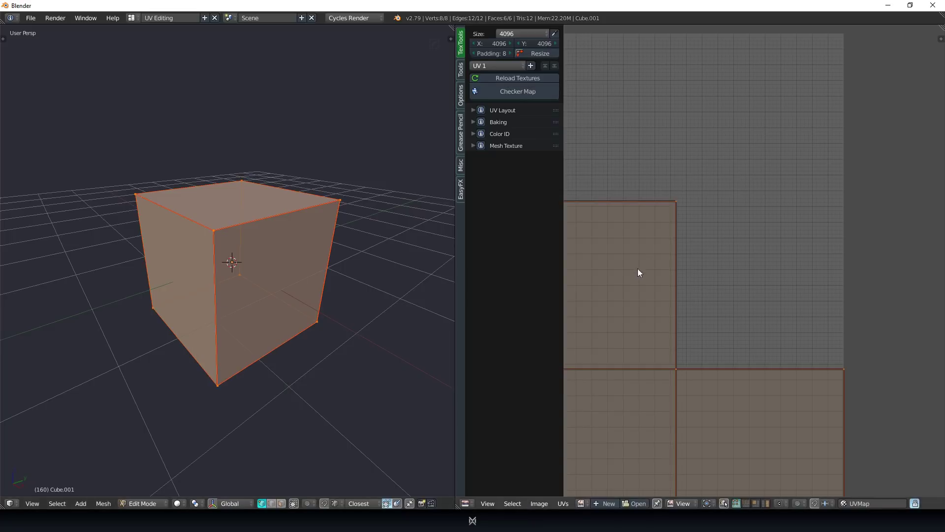
# Set the TexTools texture size to 64 and resize the cube's UV texture area to it.
pyautogui.scroll(-4, 637, 268)
pyautogui.click(514, 33)
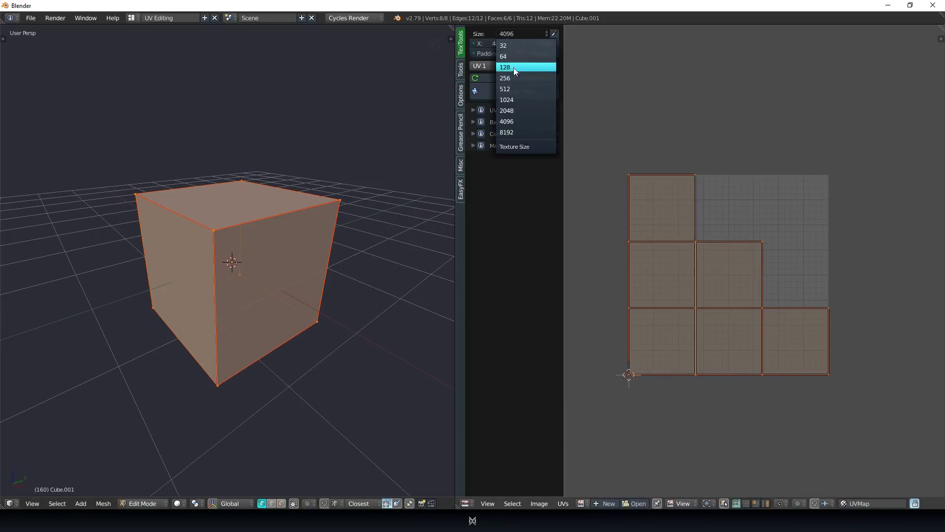
pyautogui.click(517, 57)
pyautogui.scroll(1, 610, 132)
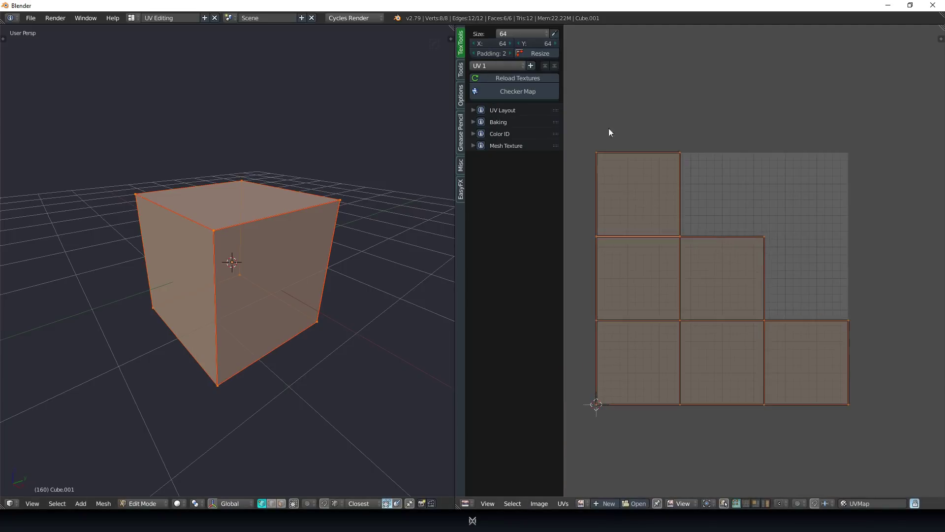
pyautogui.click(541, 54)
pyautogui.click(534, 137)
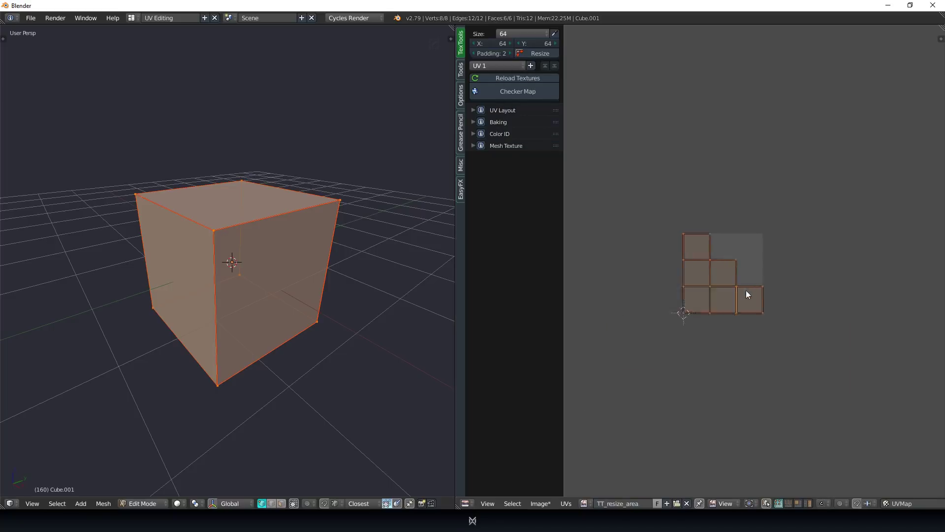
pyautogui.scroll(6, 747, 294)
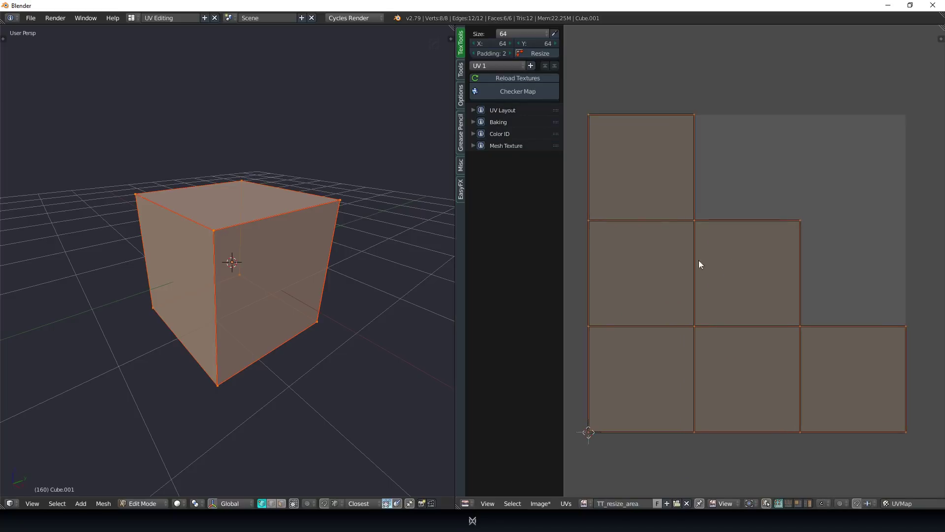
# Increase the unwrap margin between the cube's UV islands.
pyautogui.moveTo(411, 220); pyautogui.dragTo(402, 231, button='middle')
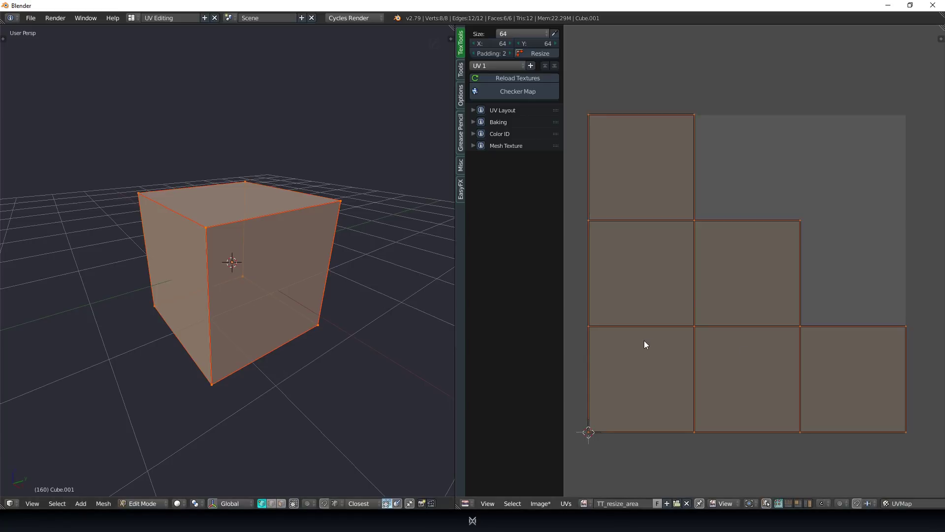
pyautogui.press('F6')
pyautogui.moveTo(547, 410); pyautogui.dragTo(607, 413)
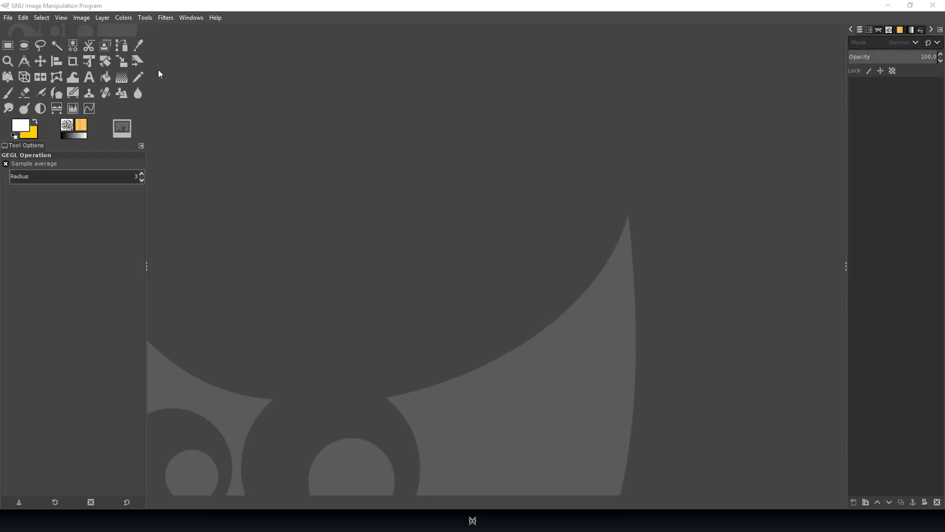
# Switch to GIMP and create a new image 100 × 100 px in size.
pyautogui.click(8, 18)
pyautogui.click(22, 40)
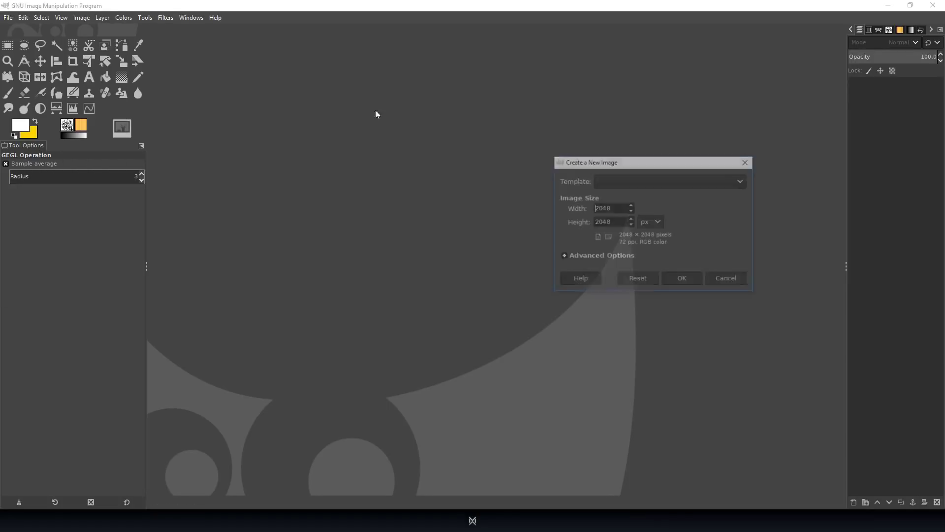
pyautogui.press('BackSpace')
pyautogui.press('BackSpace')
pyautogui.press('BackSpace')
pyautogui.press('BackSpace')
pyautogui.write('100')
pyautogui.press('Tab')
pyautogui.write('100')
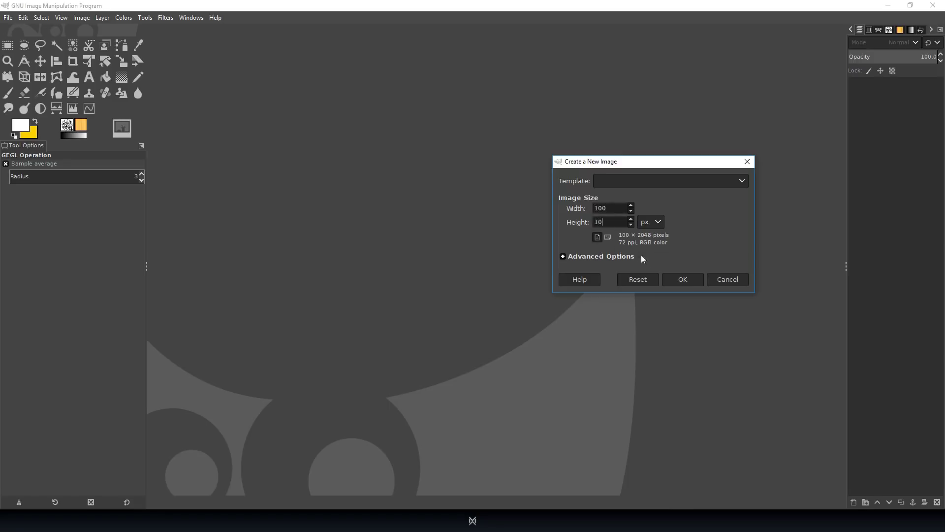
pyautogui.click(679, 279)
# Start the artistic Cubism filter on the yellow background layer and increase its tile size.
pyautogui.click(166, 17)
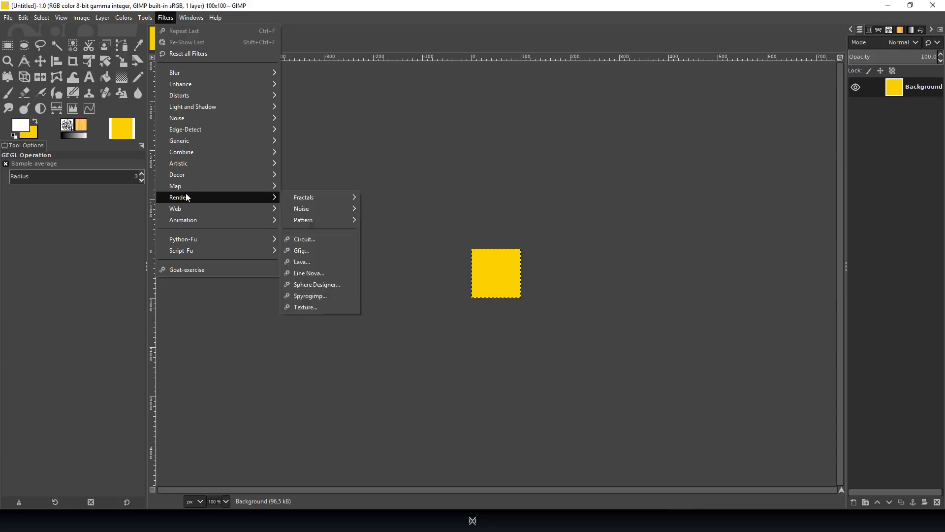
pyautogui.moveTo(261, 163)
pyautogui.click(302, 185)
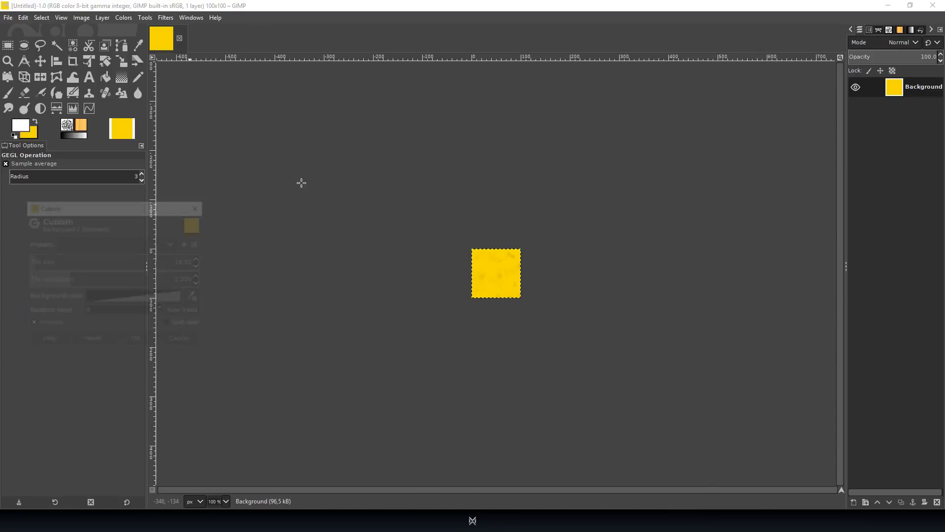
pyautogui.moveTo(117, 267); pyautogui.dragTo(155, 264)
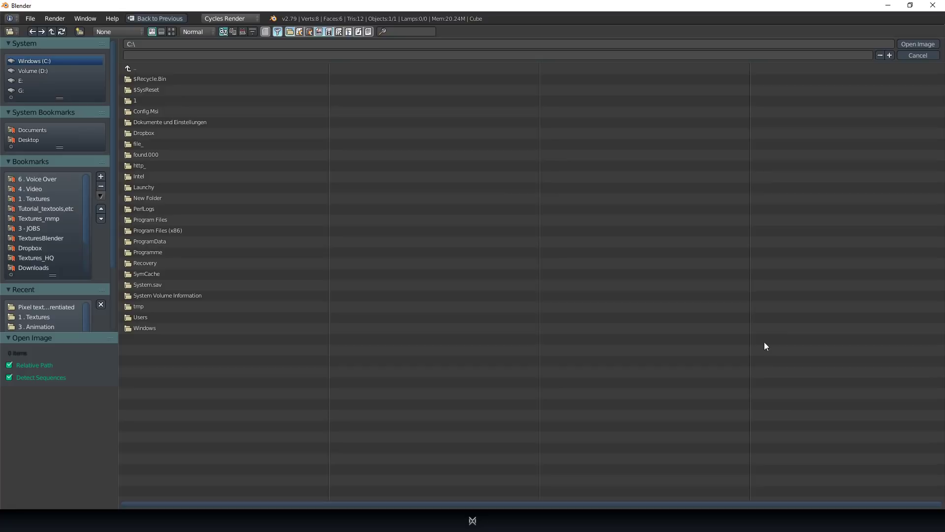
# In Blender, open 100.png from the Pixel textures differentiated folder in the image editor.
pyautogui.click(32, 306)
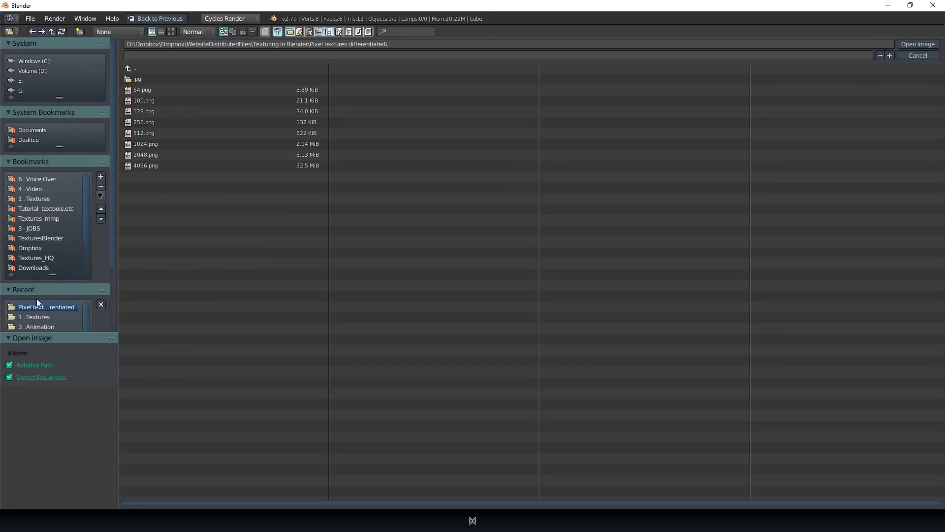
pyautogui.doubleClick(145, 101)
pyautogui.scroll(8, 715, 264)
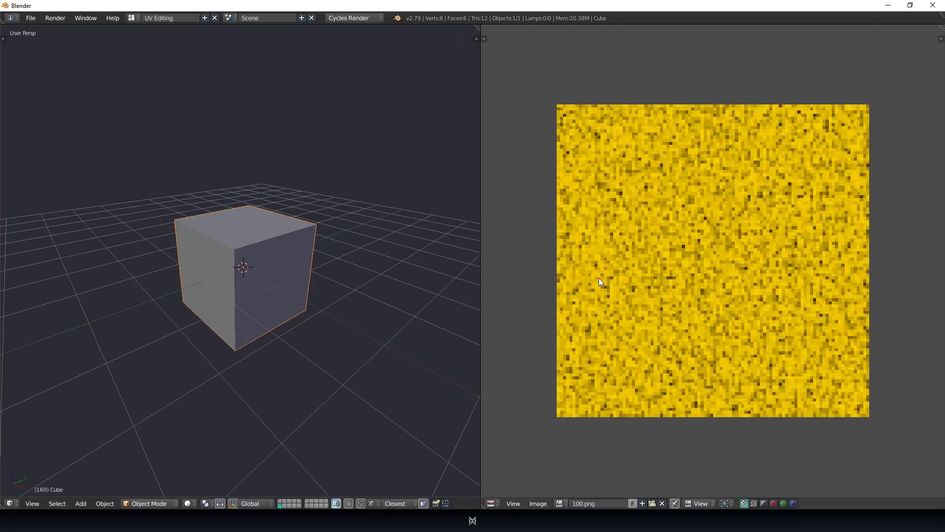
# Show the TexTools settings, unwrap the cube over the 100.png texture and increase the margin to spread its UV islands apart.
pyautogui.press('t')
pyautogui.press('Tab')
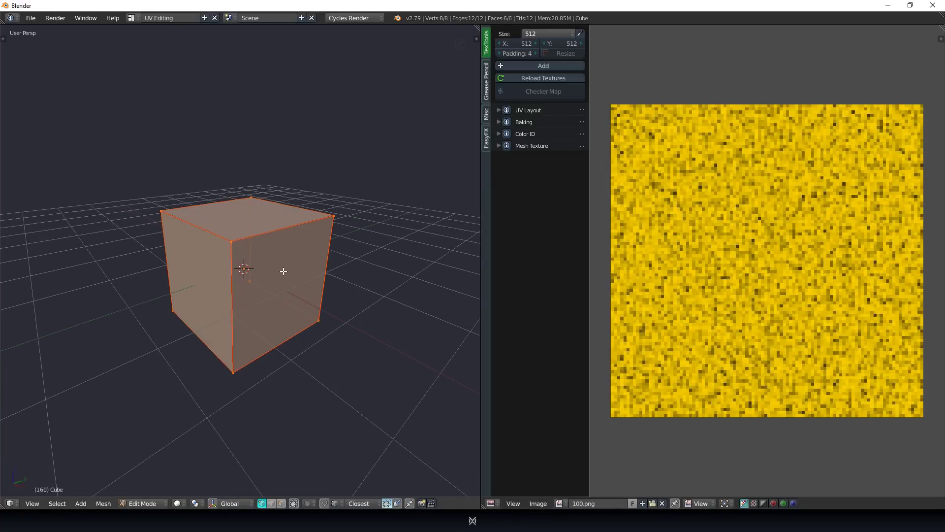
pyautogui.press('u')
pyautogui.click(283, 271)
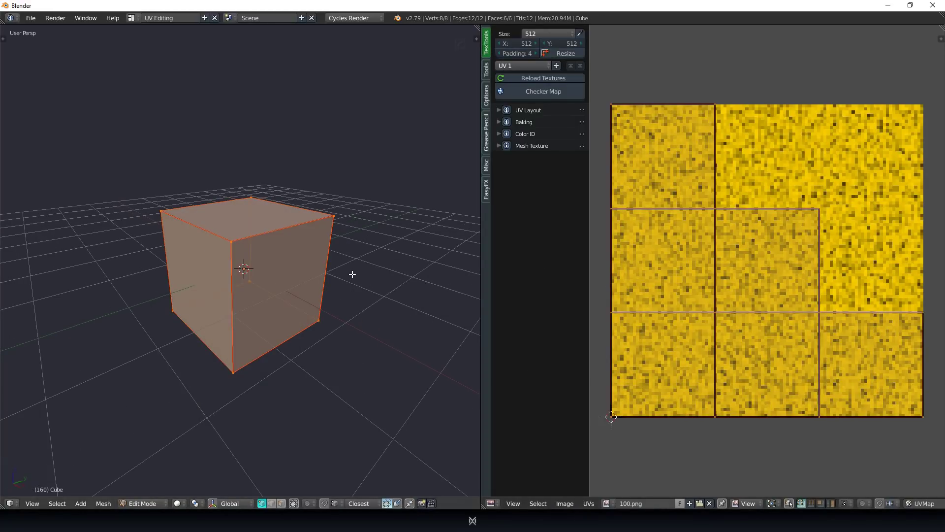
pyautogui.press('F6')
pyautogui.moveTo(444, 342); pyautogui.dragTo(501, 344)
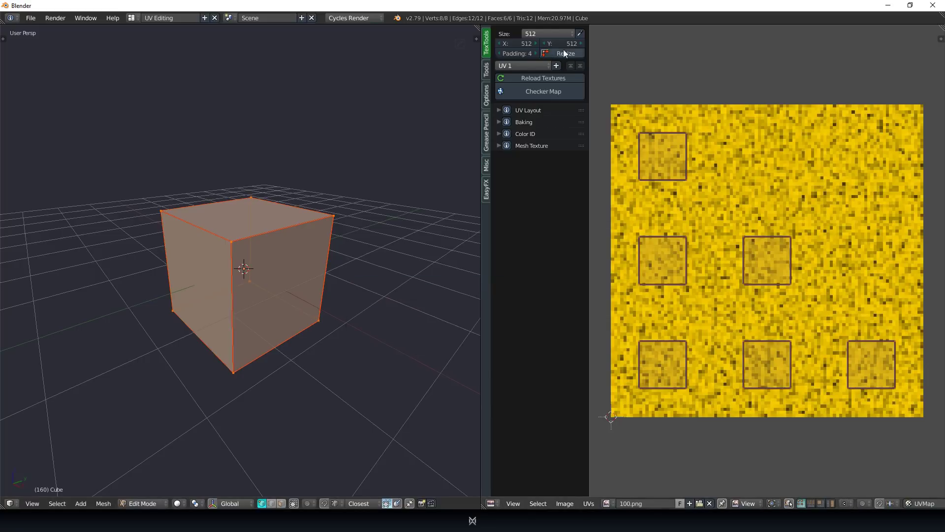
# Set the TexTools texture size to 100 × 100, run the resize and inspect the pixel gap between the UV islands.
pyautogui.click(526, 44)
pyautogui.write('100')
pyautogui.click(557, 44)
pyautogui.write('10')
pyautogui.click(572, 55)
pyautogui.click(571, 131)
pyautogui.scroll(1, 678, 378)
pyautogui.scroll(6, 749, 202)
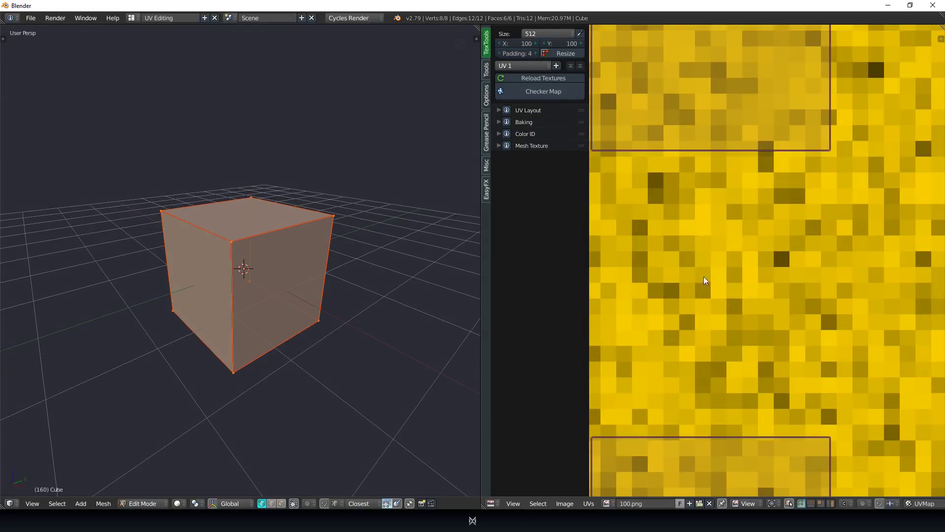
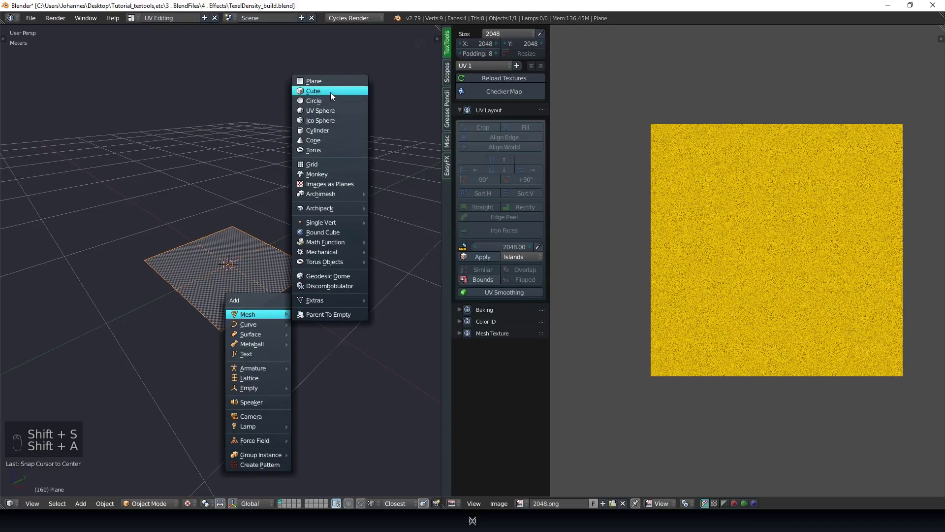
# Add a cube at the centre of the checkered plane and raise its mesh along Z so that it stands on the ground.
pyautogui.click(330, 93)
pyautogui.scroll(-5, 300, 194)
pyautogui.press('Tab')
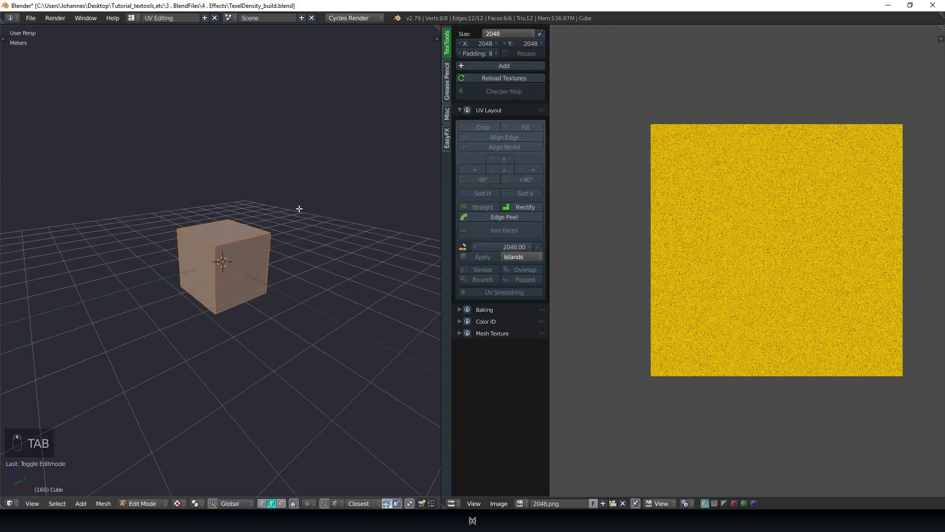
pyautogui.press('g')
pyautogui.press('z')
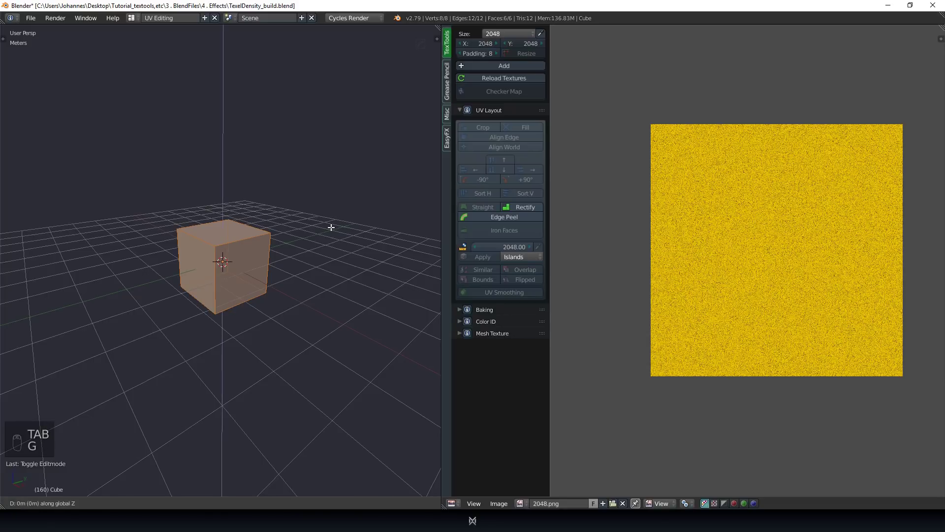
pyautogui.click(328, 223)
pyautogui.press('Tab')
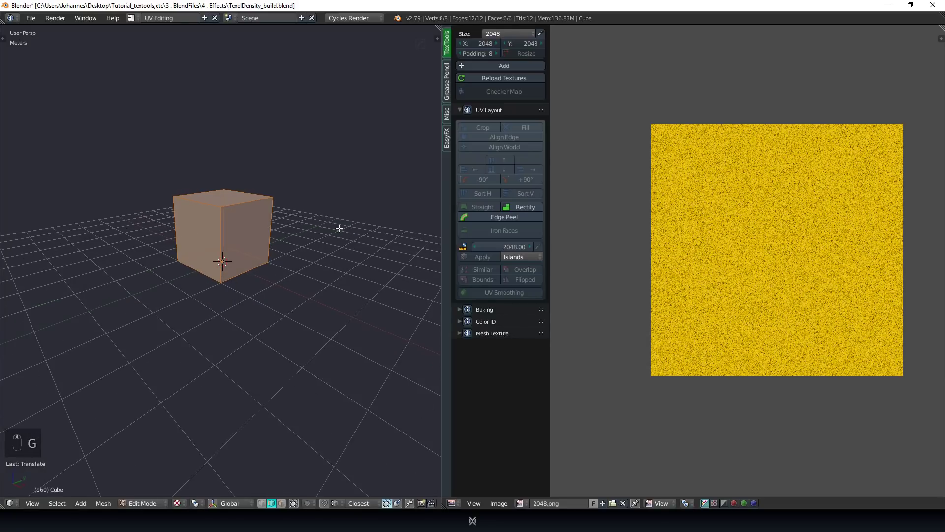
# Scale the cube down until it is smaller than the checkered plane and apply its object transform.
pyautogui.press('s')
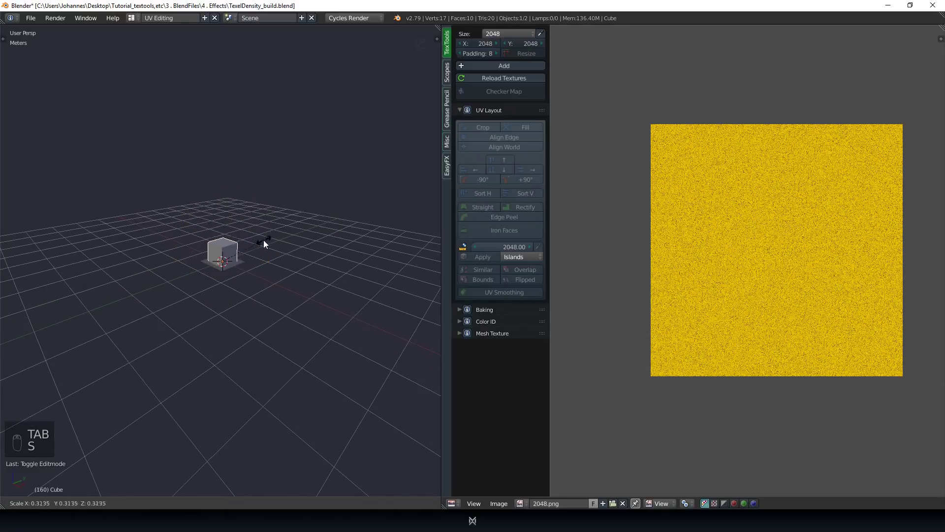
pyautogui.click(246, 253)
pyautogui.scroll(7, 236, 266)
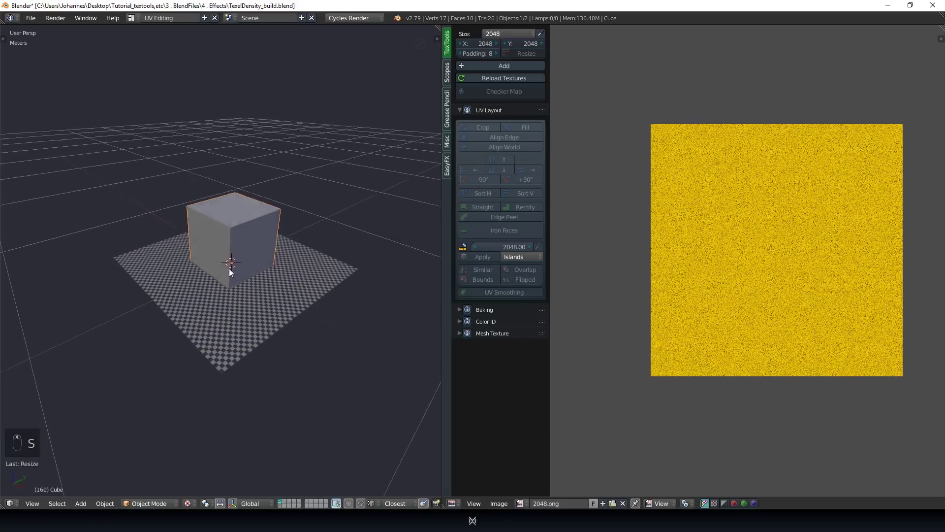
pyautogui.hotkey('ctrl', 'a')
pyautogui.click(164, 286)
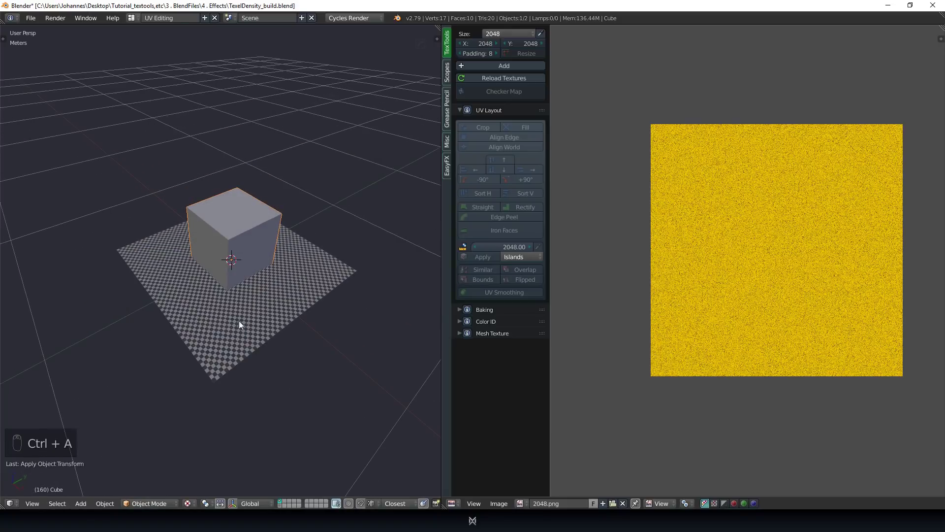
# Mark all edges of the cube as seams and unwrap it into separate UV islands.
pyautogui.moveTo(216, 323); pyautogui.dragTo(209, 285, button='middle')
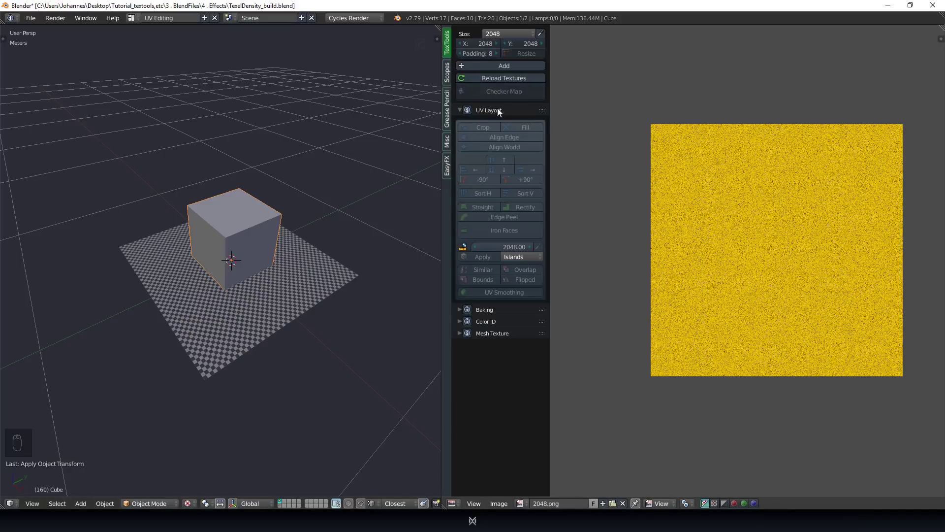
pyautogui.moveTo(354, 280); pyautogui.dragTo(308, 239, button='middle')
pyautogui.moveTo(392, 331); pyautogui.dragTo(251, 271, button='middle')
pyautogui.press('Tab')
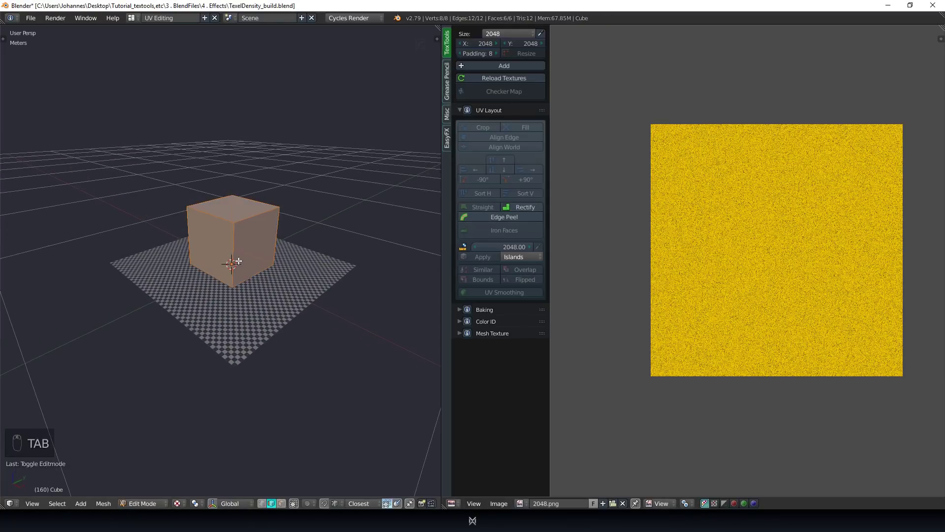
pyautogui.hotkey('ctrl', 'e')
pyautogui.click(193, 262)
pyautogui.moveTo(192, 264); pyautogui.dragTo(182, 270, button='middle')
pyautogui.press('u')
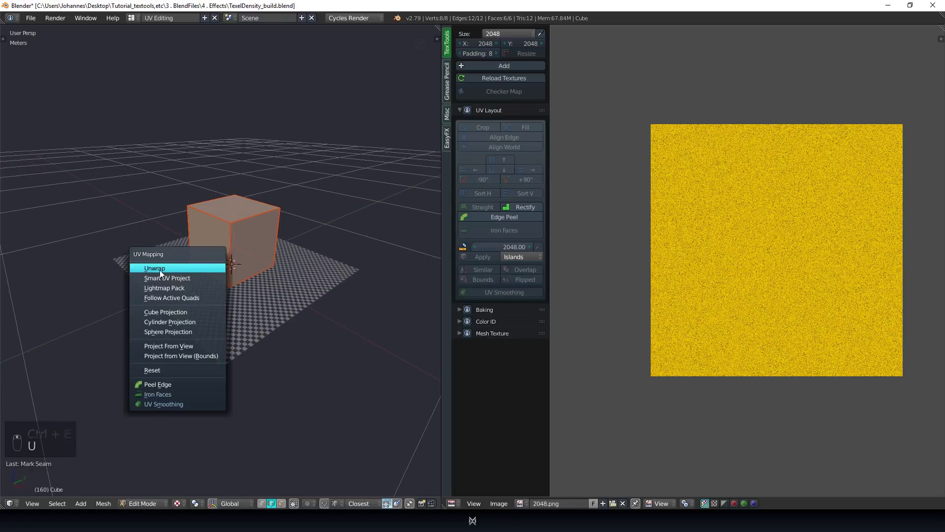
pyautogui.click(159, 270)
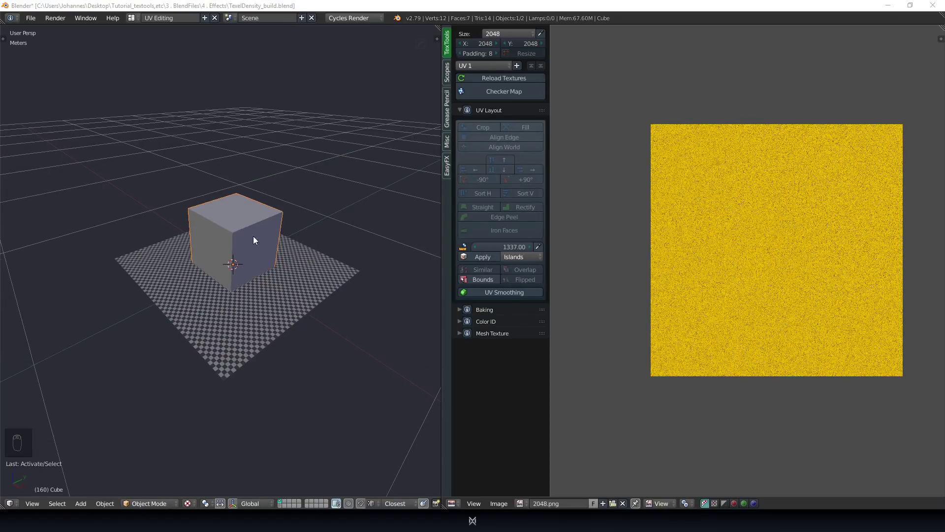
# Select the checkered plane and pick up its texel density in TexTools.
pyautogui.rightClick(274, 300)
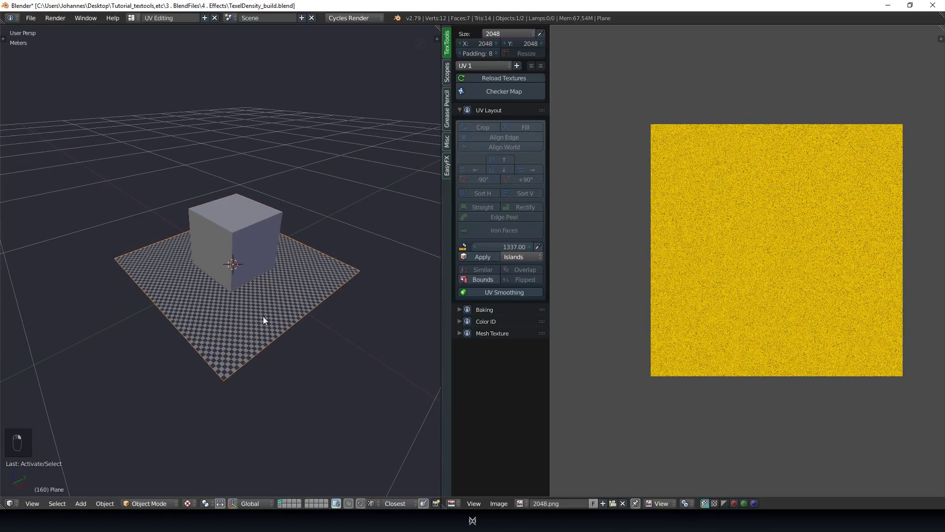
pyautogui.click(539, 248)
pyautogui.moveTo(339, 270); pyautogui.dragTo(308, 280, button='middle')
# Pack the checkered plane's UV island and pick up its texel density again.
pyautogui.press('Tab')
pyautogui.press('F6')
pyautogui.click(549, 503)
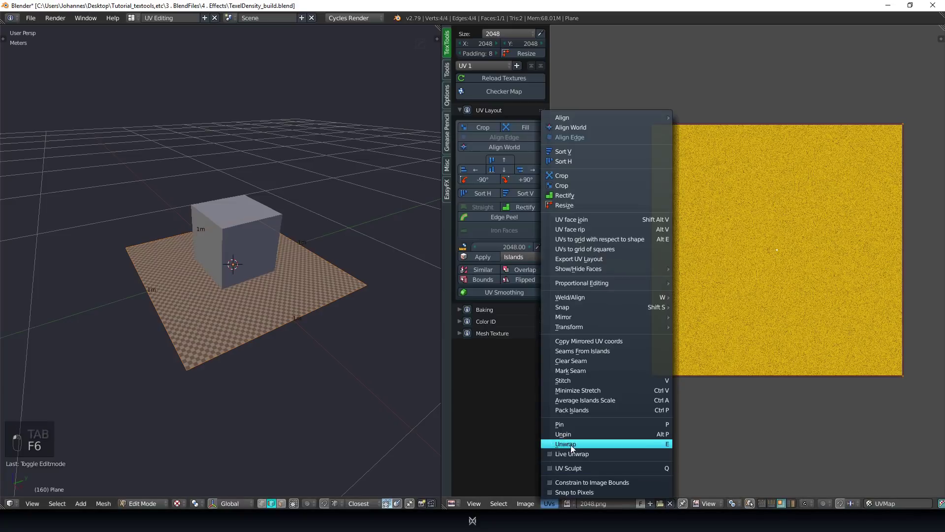
pyautogui.click(567, 410)
pyautogui.moveTo(313, 363); pyautogui.dragTo(333, 379, button='middle')
pyautogui.press('F6')
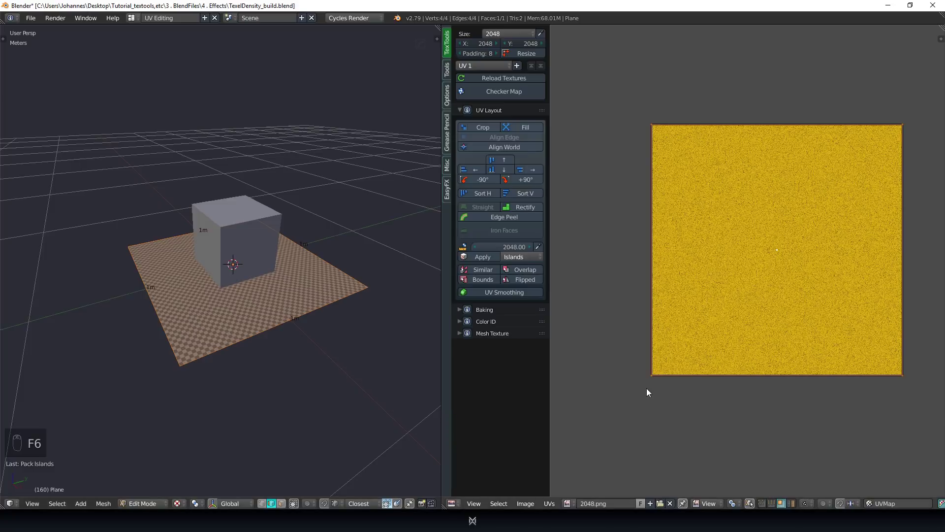
pyautogui.click(538, 247)
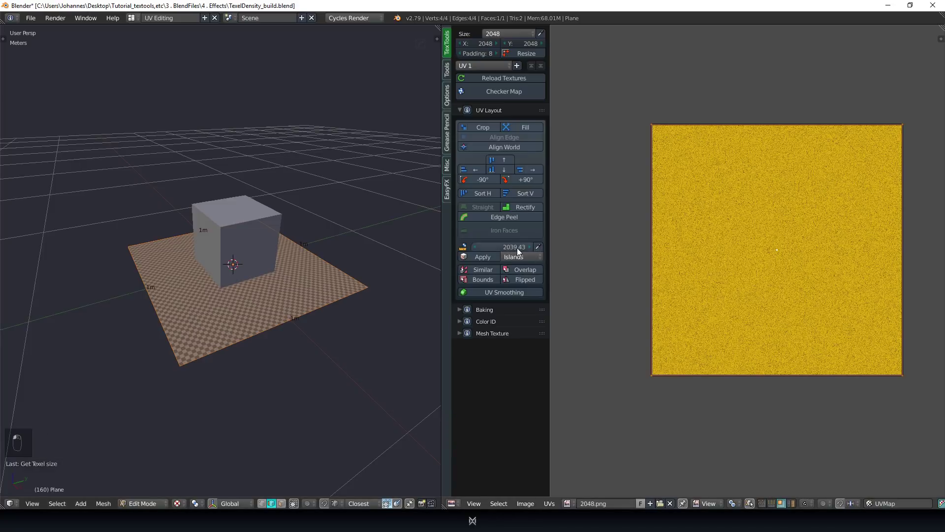
# Unwrap the checkered plane with a margin of 0.000 and pick up its texel density.
pyautogui.press('Tab')
pyautogui.moveTo(256, 276); pyautogui.dragTo(283, 249, button='middle')
pyautogui.press('Tab')
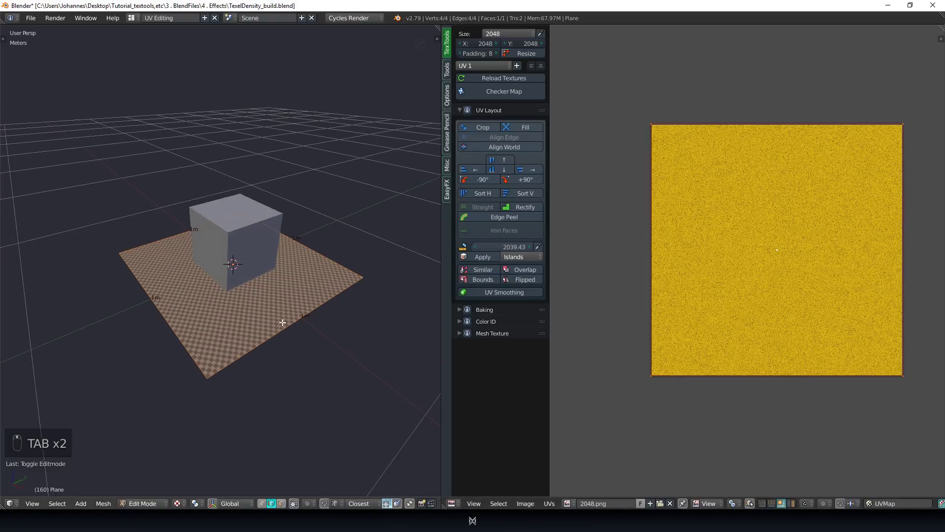
pyautogui.press('u')
pyautogui.click(217, 333)
pyautogui.press('F6')
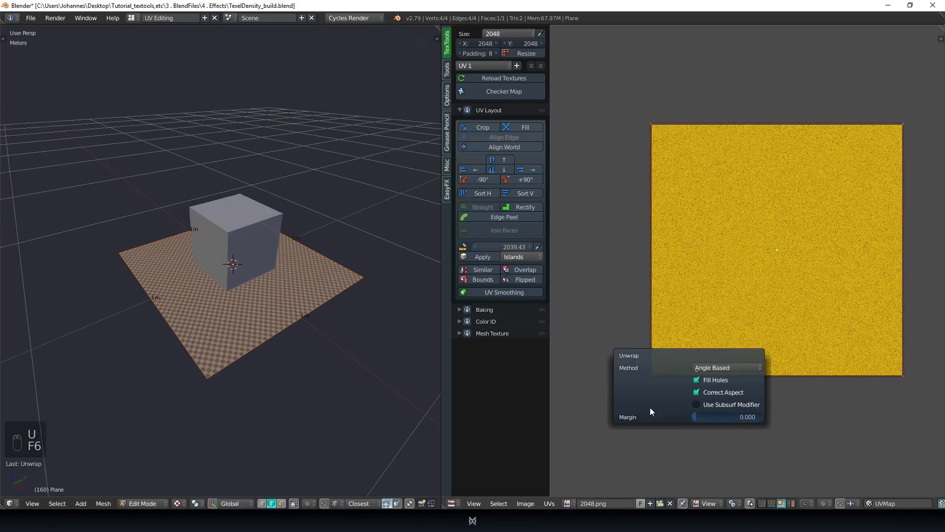
pyautogui.moveTo(699, 417); pyautogui.dragTo(696, 417)
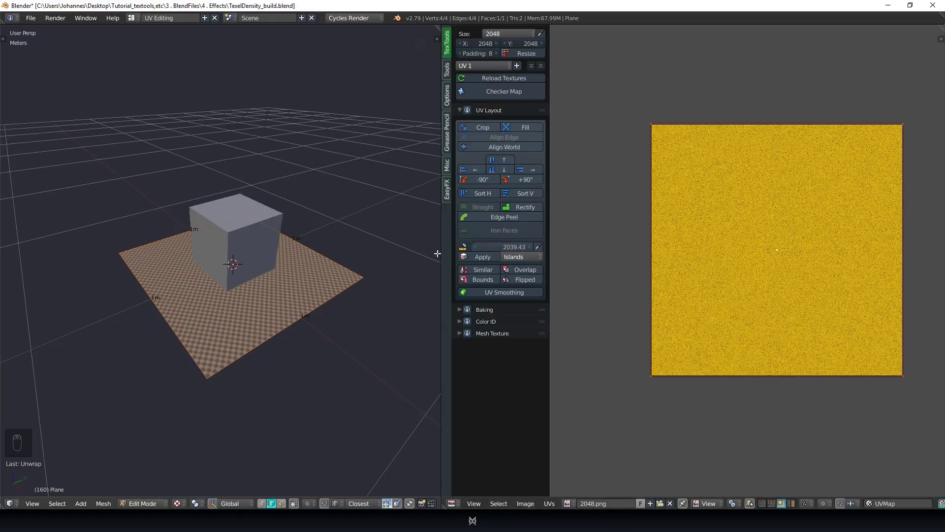
pyautogui.click(537, 248)
pyautogui.press('Tab')
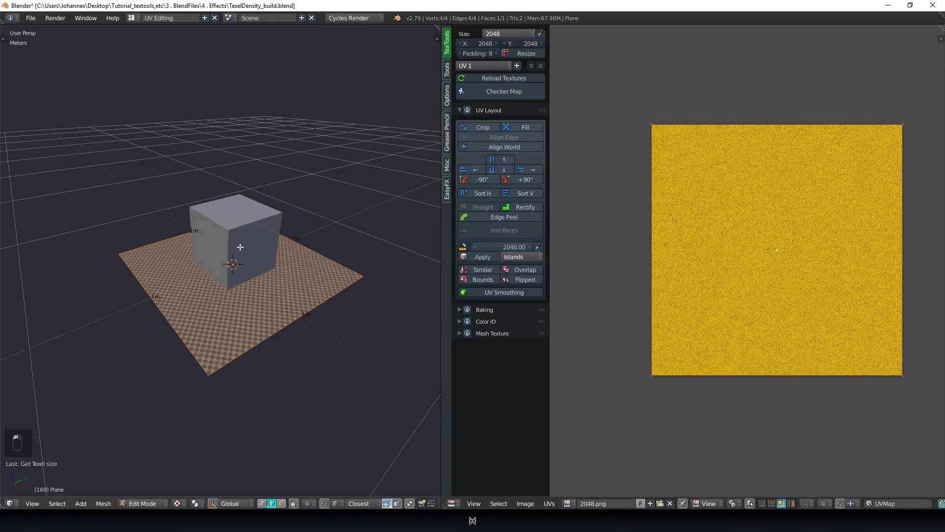
# Assign a 2048 checker map to the cube and apply the 2048.00 texel density to its UV islands.
pyautogui.rightClick(199, 243)
pyautogui.press('Tab')
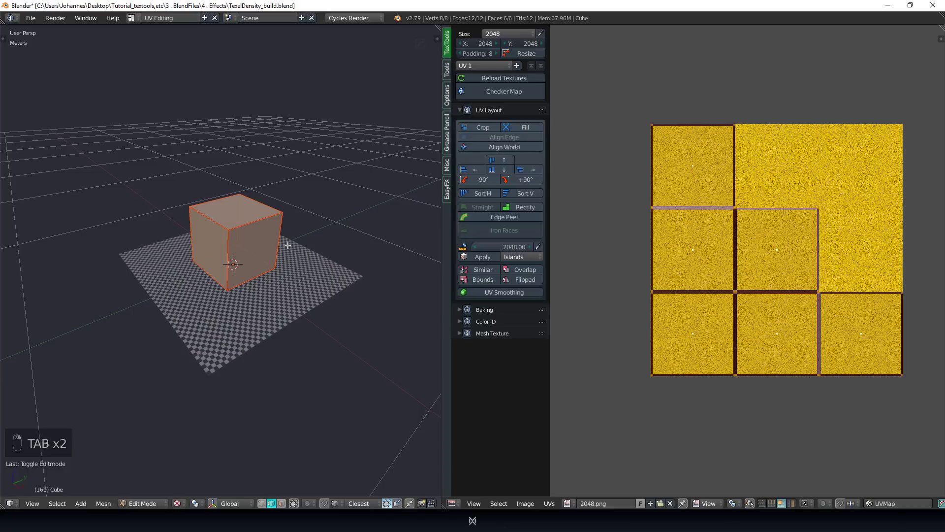
pyautogui.click(482, 254)
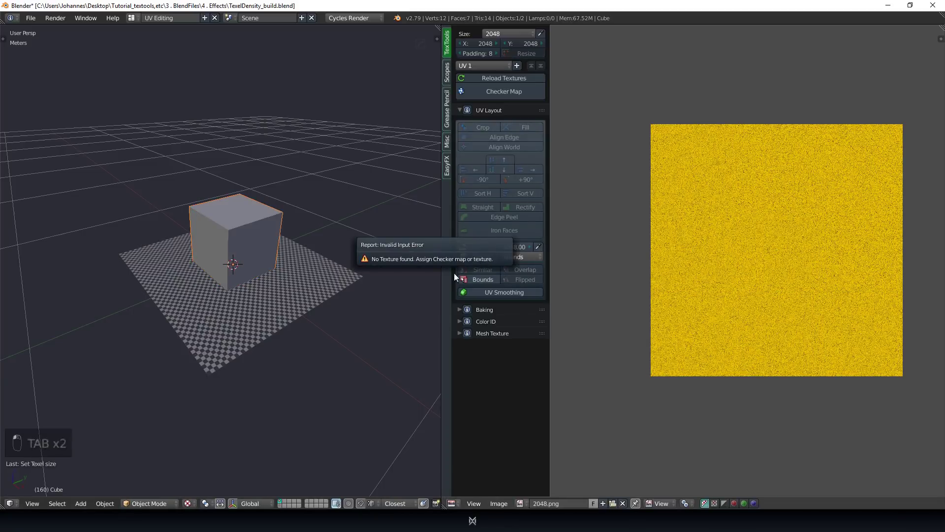
pyautogui.click(502, 95)
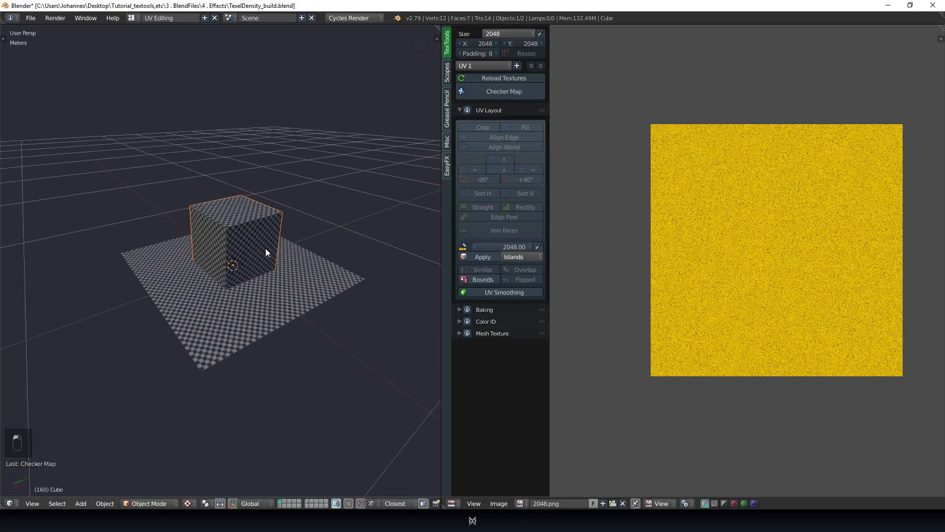
pyautogui.press('Tab')
pyautogui.click(478, 257)
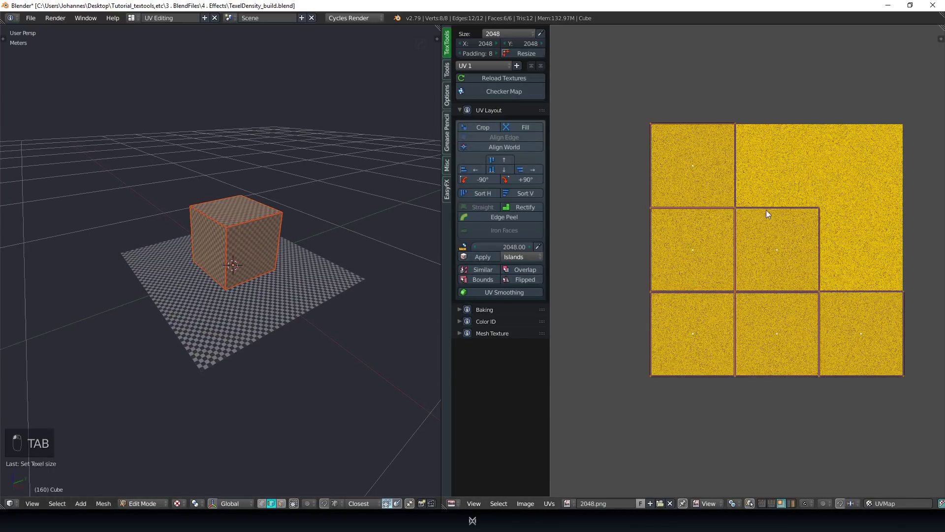
# Pack the cube's UV islands with a margin of 0.01.
pyautogui.scroll(3, 764, 214)
pyautogui.press('F6')
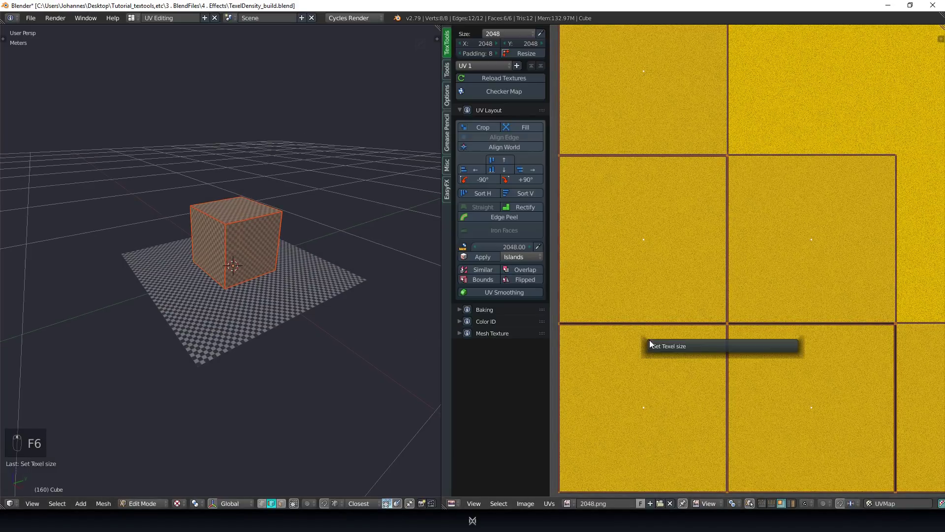
pyautogui.click(549, 503)
pyautogui.click(617, 407)
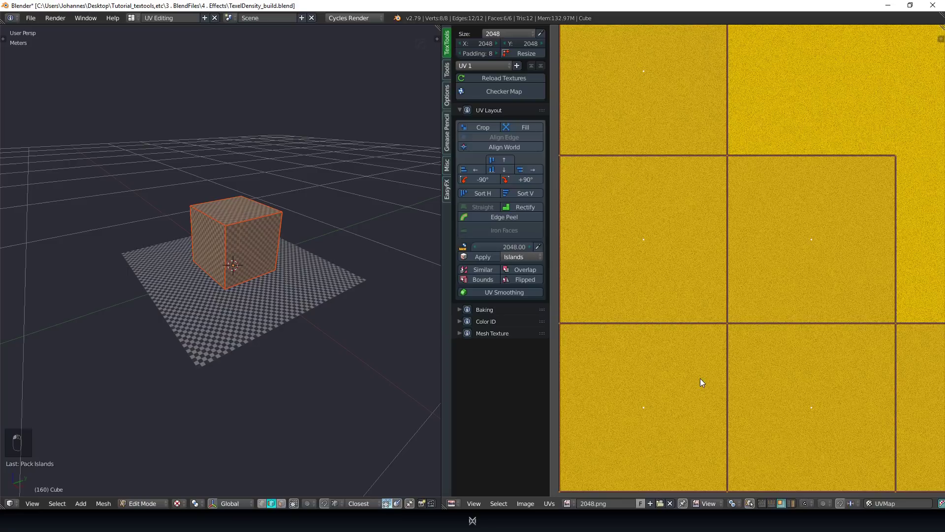
pyautogui.press('F6')
pyautogui.click(817, 408)
pyautogui.write('0.01')
pyautogui.press('Return')
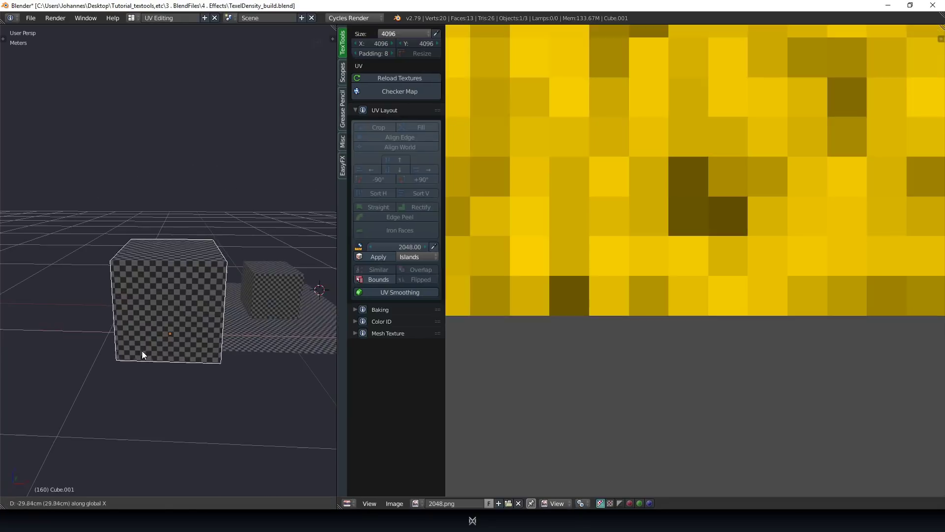
# Duplicate the large checkered cube, scale the copy down and place it on a top corner of the large cube.
pyautogui.press('Tab')
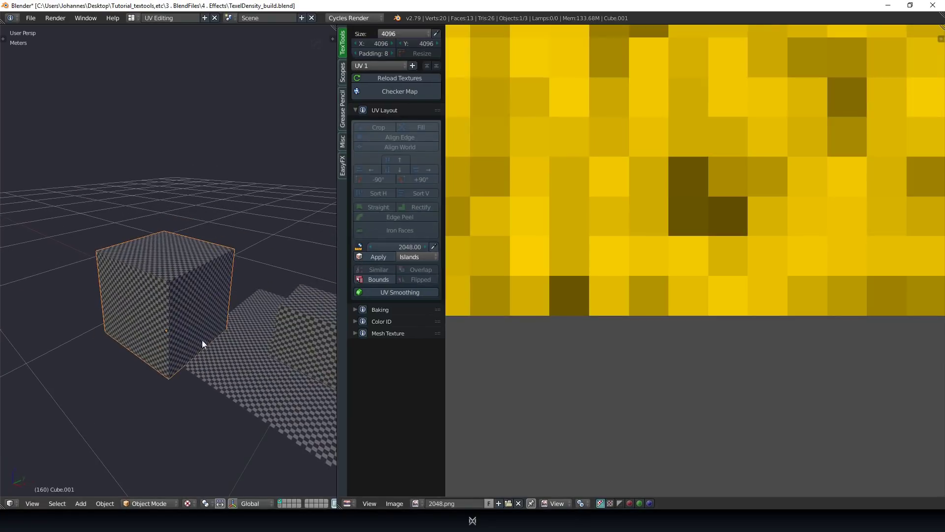
pyautogui.hotkey('shift', 'd')
pyautogui.click(215, 250)
pyautogui.press('s')
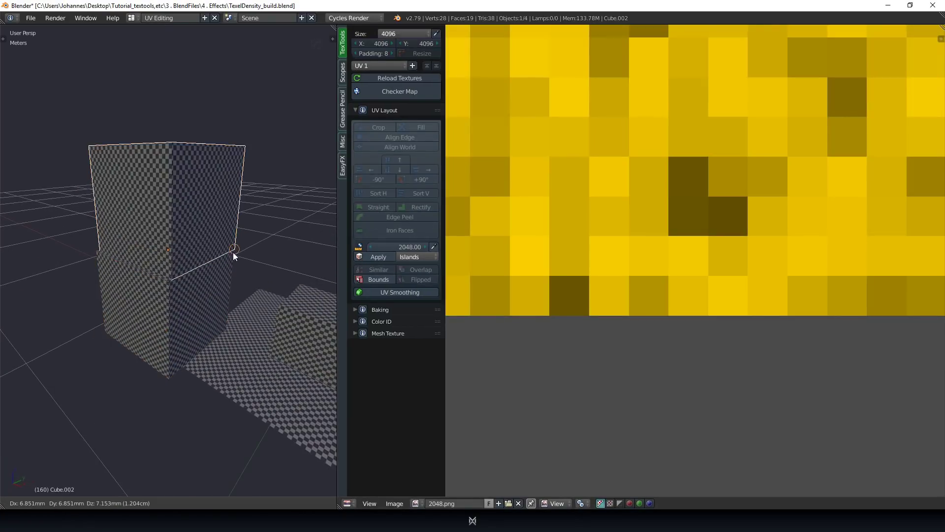
pyautogui.click(200, 229)
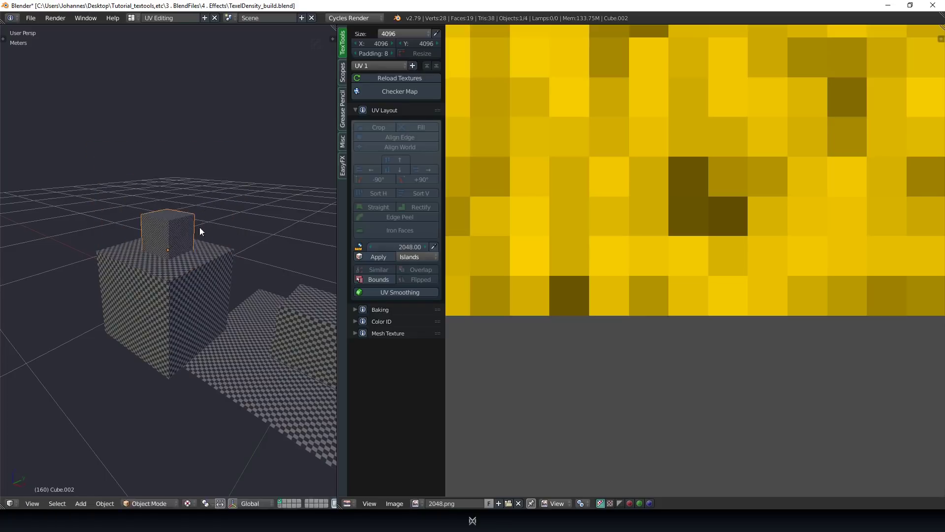
pyautogui.press('g')
pyautogui.click(229, 246)
# Duplicate the small cube onto the other top corners of the large cube and add the existing copies to the selection.
pyautogui.hotkey('shift', 'd')
pyautogui.click(166, 230)
pyautogui.hotkey('shift', 'd')
pyautogui.click(113, 248)
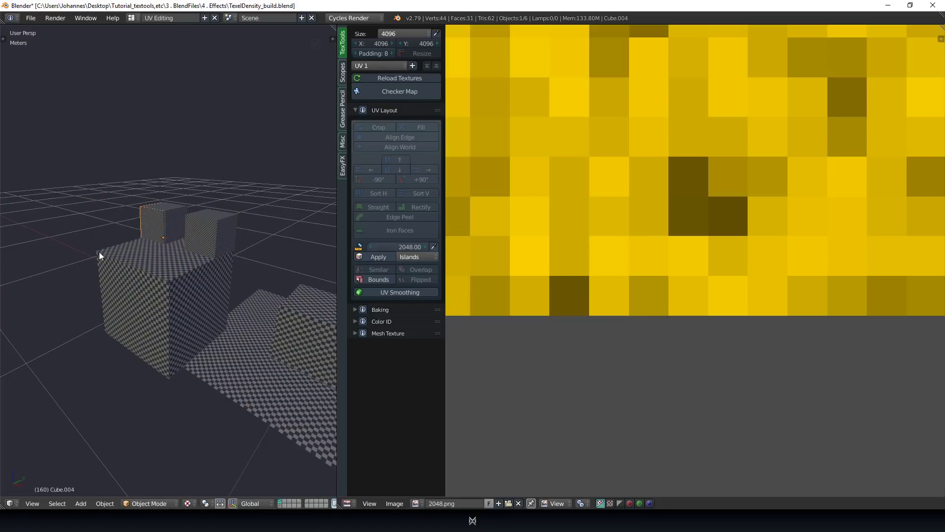
pyautogui.press('g')
pyautogui.click(99, 252)
pyautogui.hotkey('shift', 'd')
pyautogui.click(170, 280)
pyautogui.keyDown('shift'); pyautogui.rightClick(111, 231); pyautogui.keyUp('shift')
pyautogui.keyDown('shift'); pyautogui.rightClick(205, 226); pyautogui.keyUp('shift')
pyautogui.moveTo(240, 269); pyautogui.dragTo(190, 270, button='middle')
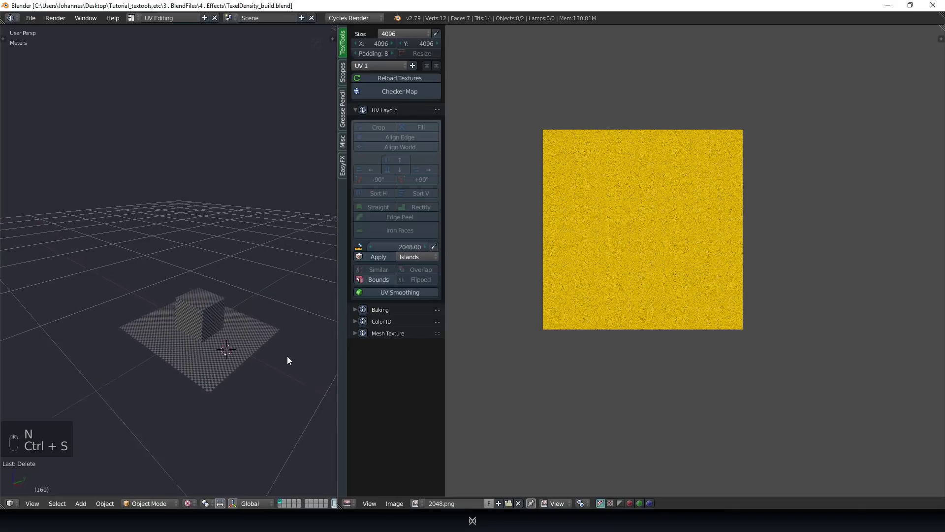
# Duplicate the checkered cube, place the copy behind the original, scale it up and apply its object transform.
pyautogui.moveTo(288, 356); pyautogui.dragTo(144, 355, button='middle')
pyautogui.hotkey('shift', 'd')
pyautogui.press('g')
pyautogui.click(164, 355)
pyautogui.press('s')
pyautogui.click(211, 386)
pyautogui.hotkey('ctrl', 'a')
pyautogui.click(176, 354)
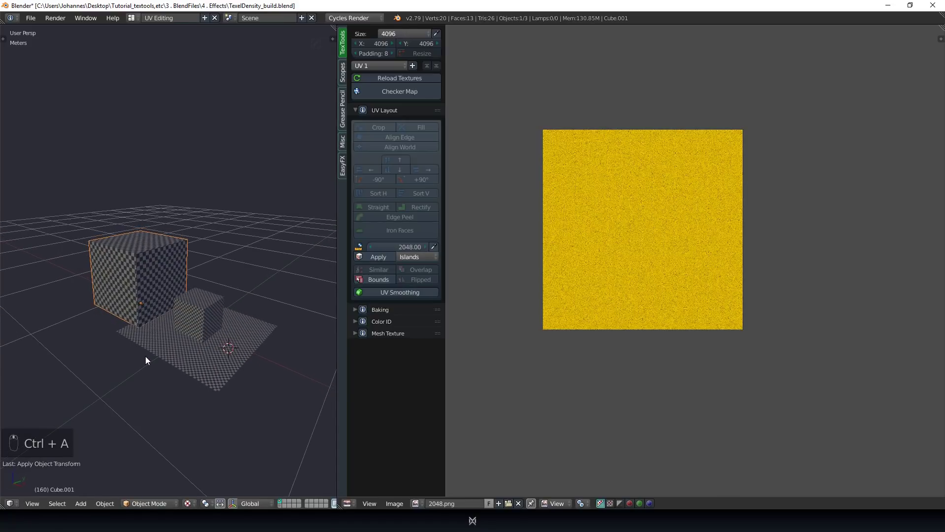
# Apply the 2048.00 texel density to the enlarged cube's UV islands and reposition the cube beside the plane.
pyautogui.press('Tab')
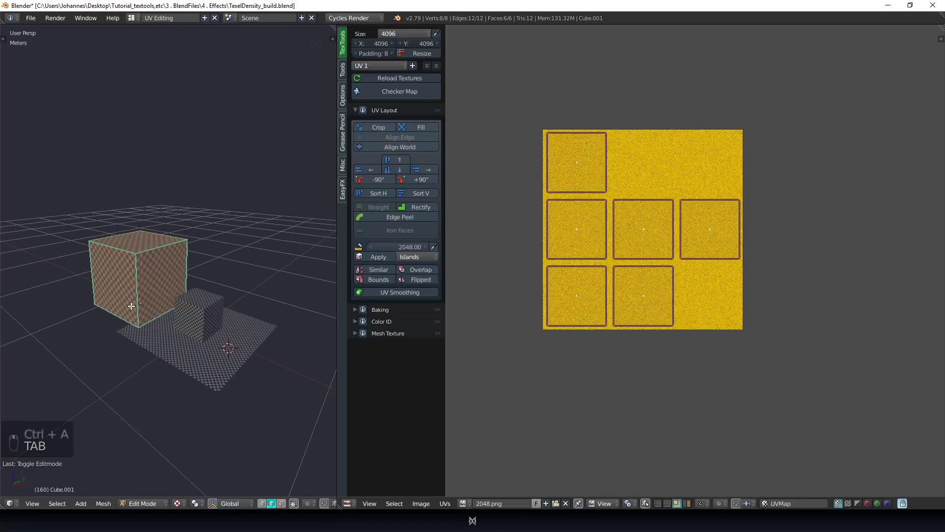
pyautogui.click(375, 257)
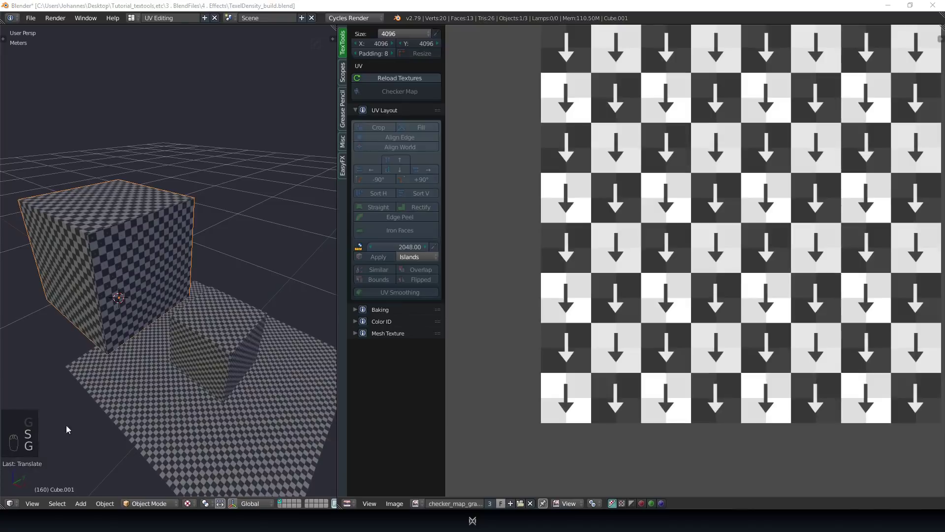
pyautogui.press('g')
pyautogui.click(208, 290)
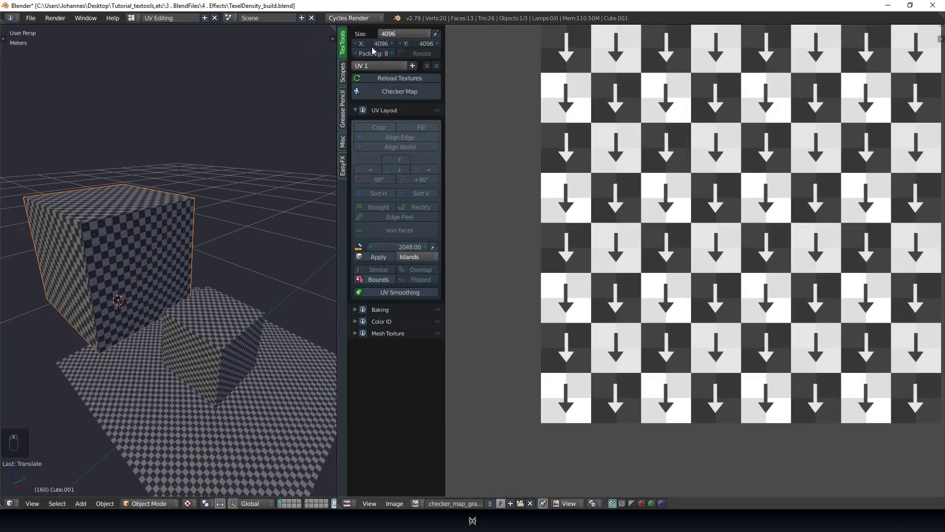
# Switch the TexTools texture size to 2048 and back to 4096 to compare the two sizes.
pyautogui.click(403, 34)
pyautogui.click(401, 109)
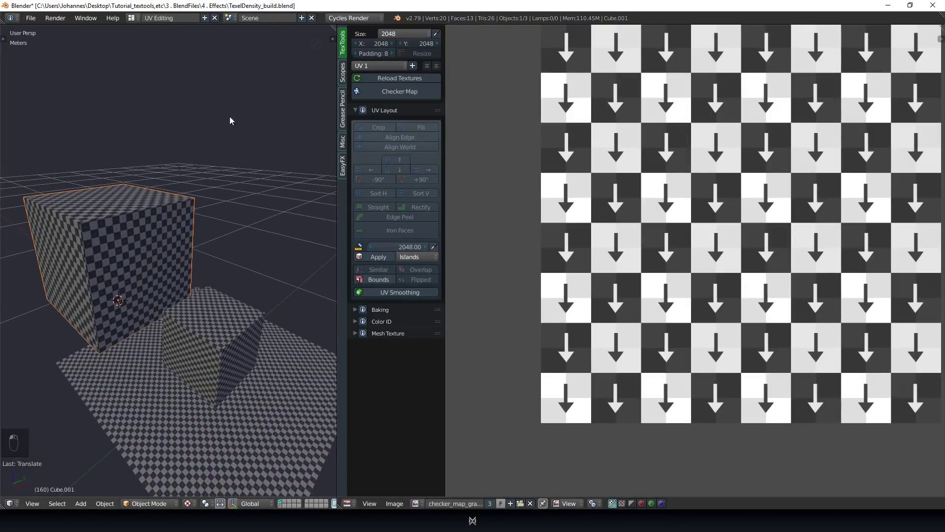
pyautogui.click(404, 33)
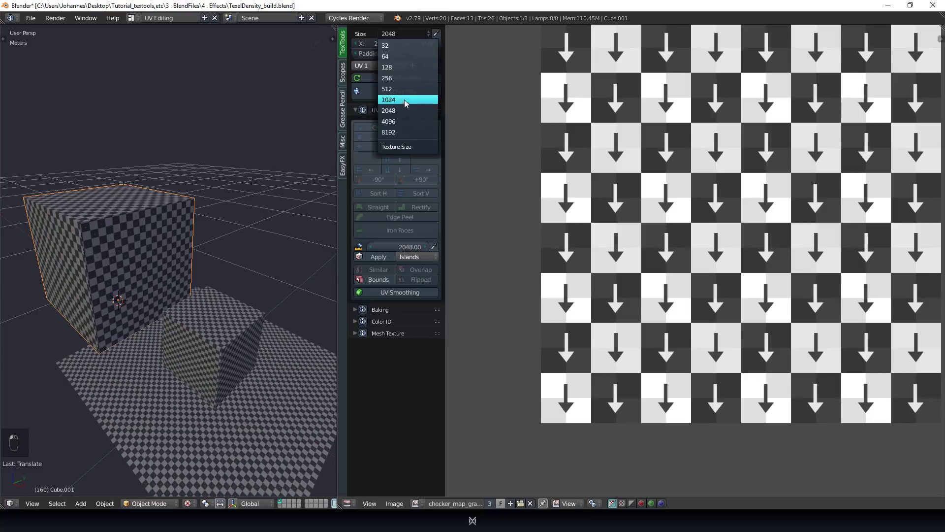
pyautogui.click(399, 121)
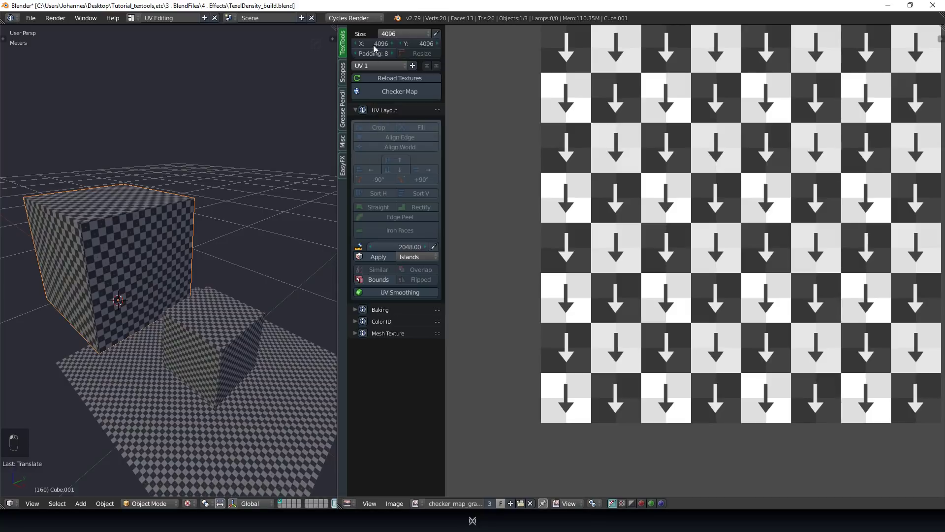
pyautogui.click(396, 93)
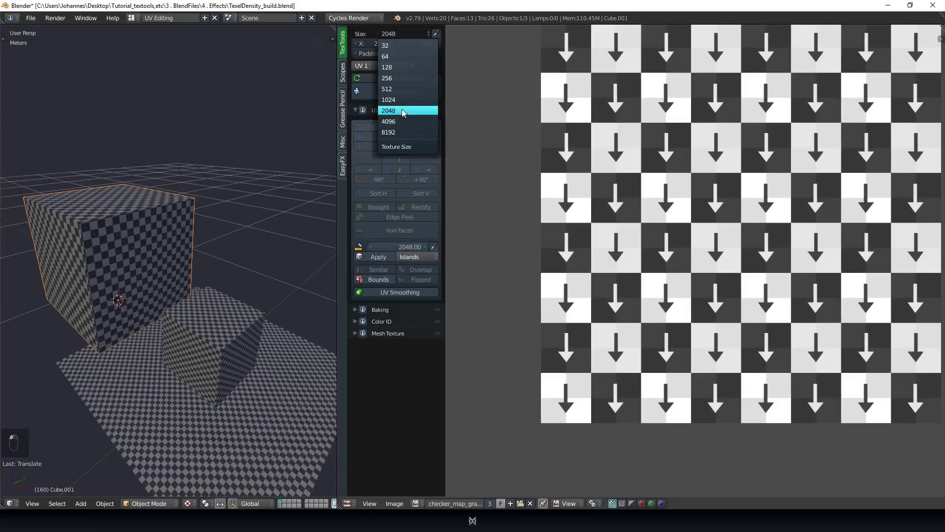
pyautogui.click(401, 108)
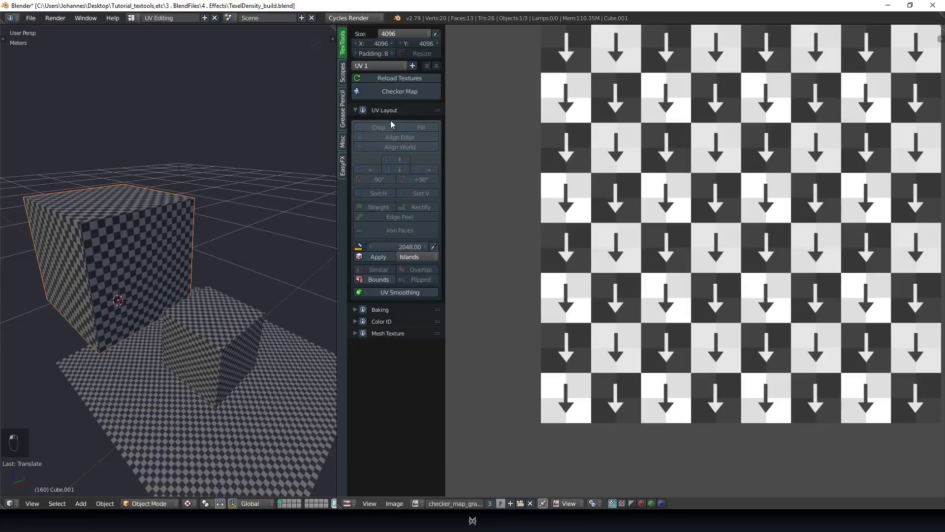
# Assign a 4096 checker map to the large cube and enter Edit Mode to show its UV islands.
pyautogui.click(396, 93)
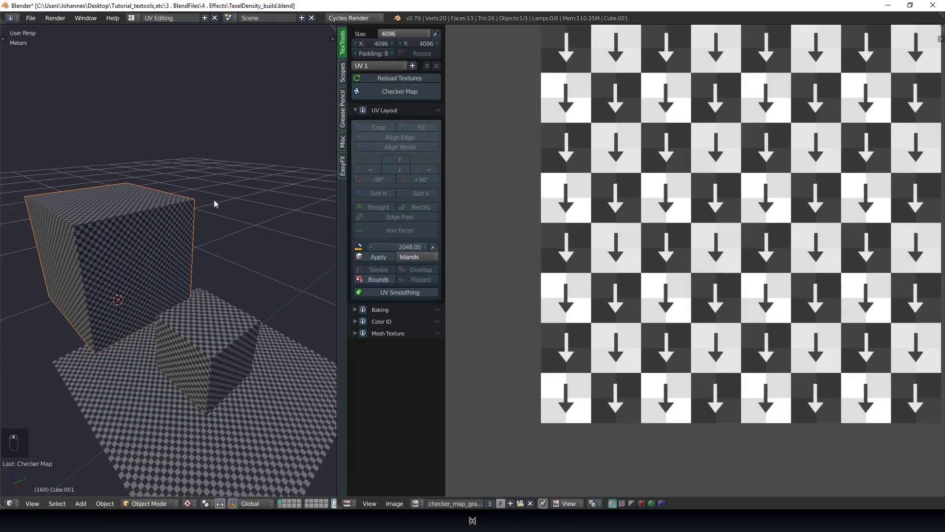
pyautogui.moveTo(222, 266); pyautogui.dragTo(188, 303, button='middle')
pyautogui.press('Tab')
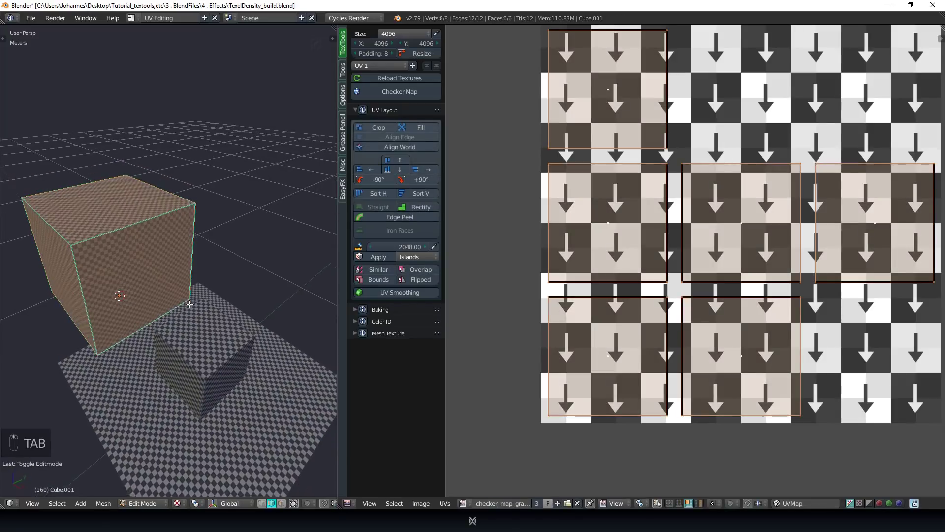
# Apply the 2048.00 texel density to the large cube's UV islands and view all the checkered objects together.
pyautogui.click(379, 257)
pyautogui.press('Tab')
pyautogui.press('Tab')
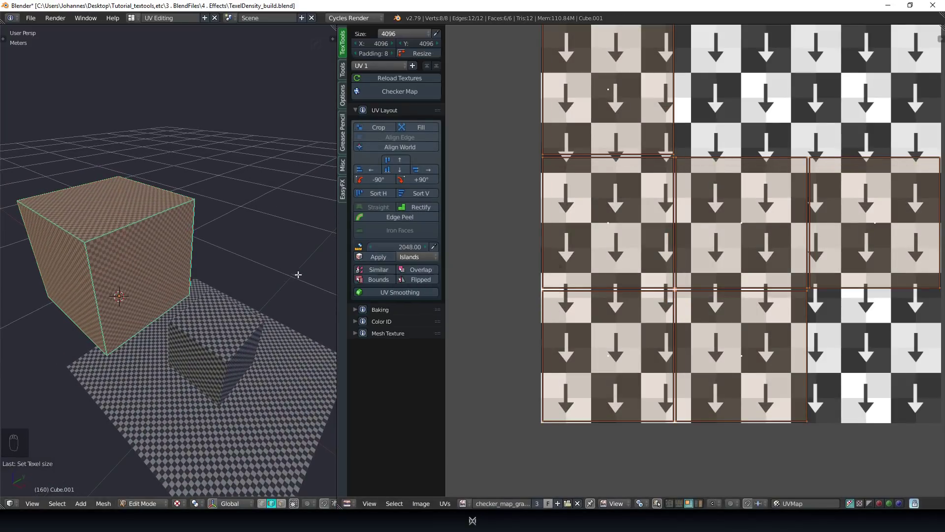
pyautogui.moveTo(298, 272); pyautogui.dragTo(168, 266, button='middle')
pyautogui.scroll(-1, 701, 262)
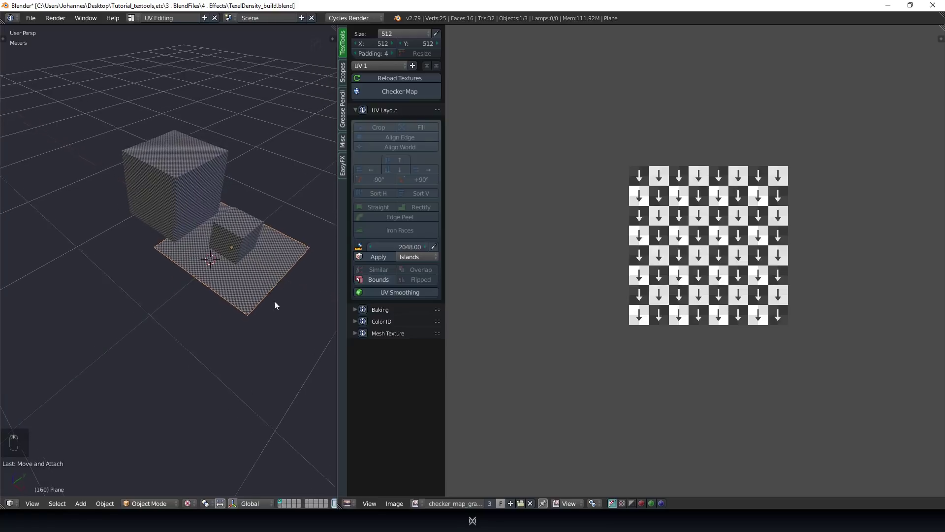
# Open a Node Editor above the UV editor and connect the plane's checker Image Texture color to the Diffuse BSDF color.
pyautogui.scroll(2, 261, 296)
pyautogui.rightClick(211, 306)
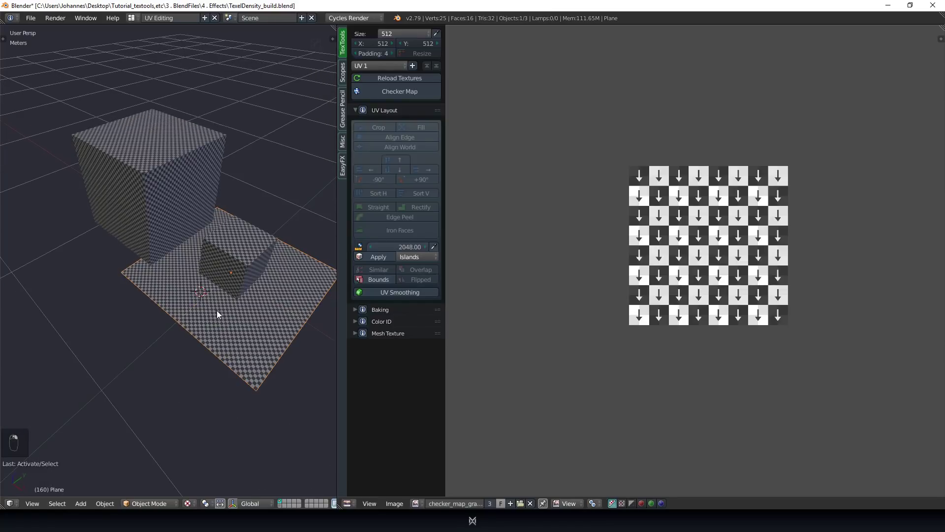
pyautogui.moveTo(940, 27); pyautogui.dragTo(862, 284)
pyautogui.click(346, 276)
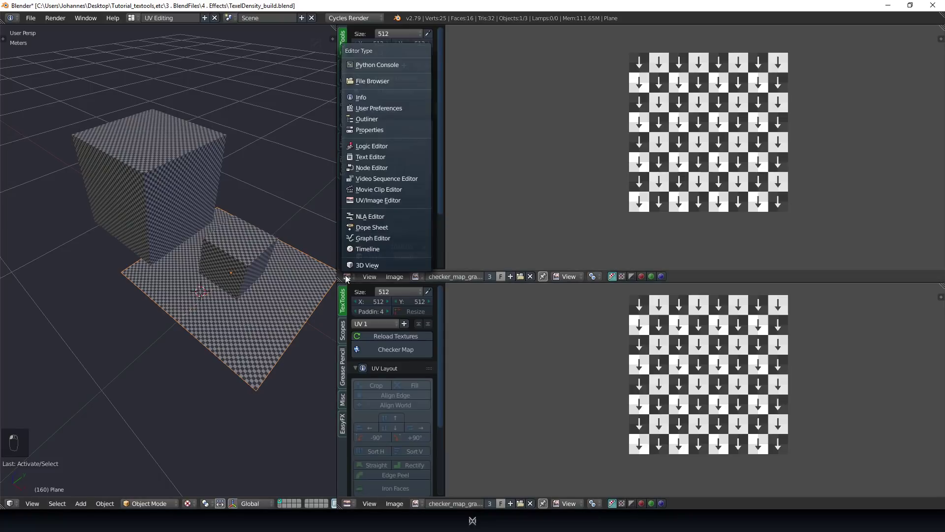
pyautogui.click(365, 167)
pyautogui.scroll(-1, 200, 262)
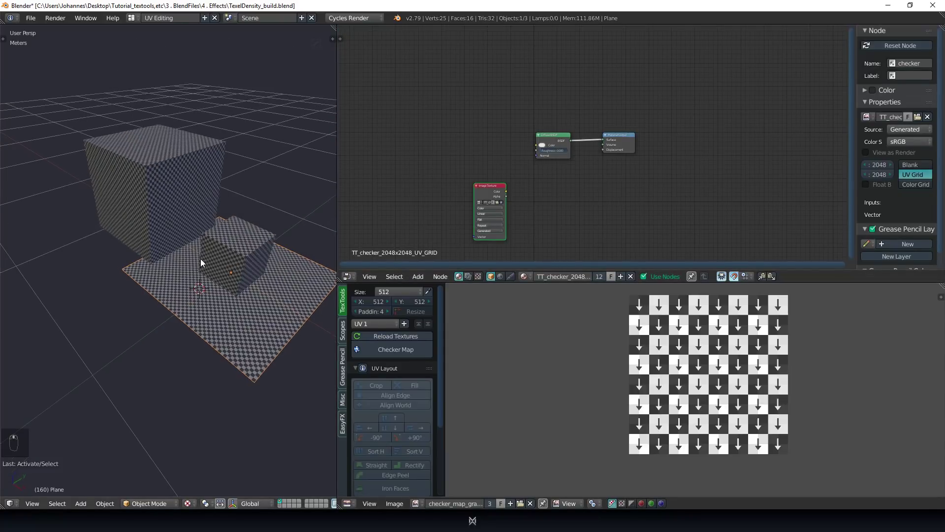
pyautogui.moveTo(475, 189); pyautogui.dragTo(534, 146)
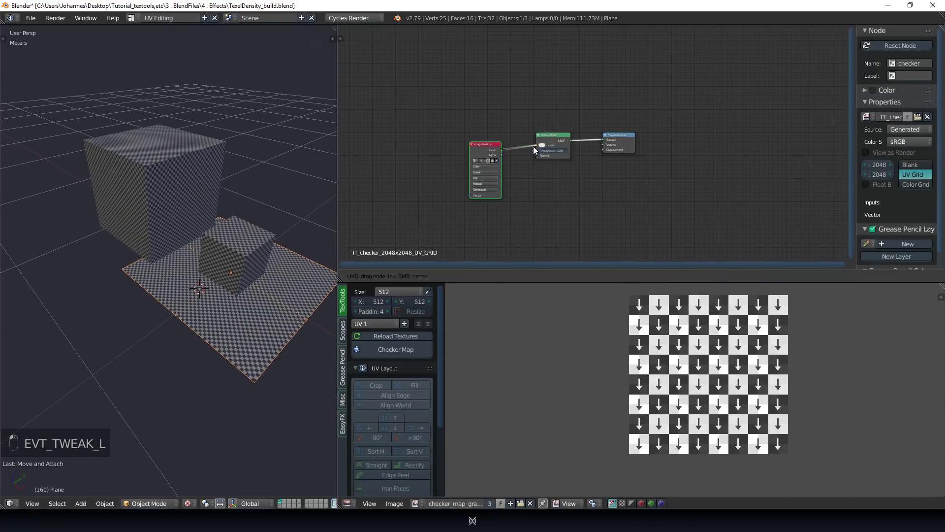
# Duplicate the checkered plane and place the copy on open ground in front of the original objects.
pyautogui.moveTo(226, 276); pyautogui.dragTo(238, 288, button='middle')
pyautogui.hotkey('shift', 'd')
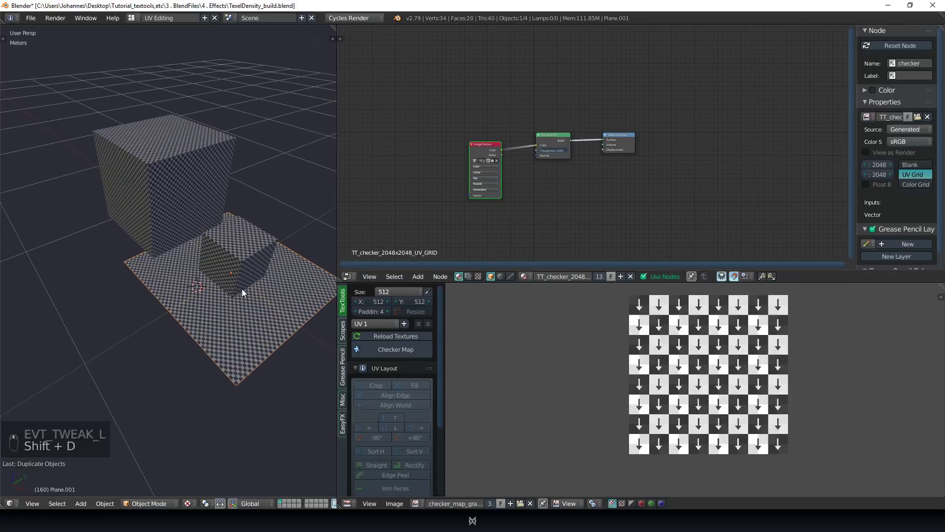
pyautogui.click(78, 404)
pyautogui.moveTo(78, 403); pyautogui.dragTo(182, 338, button='middle')
pyautogui.hotkey('shift', 'Tab')
pyautogui.press('g')
pyautogui.click(169, 339)
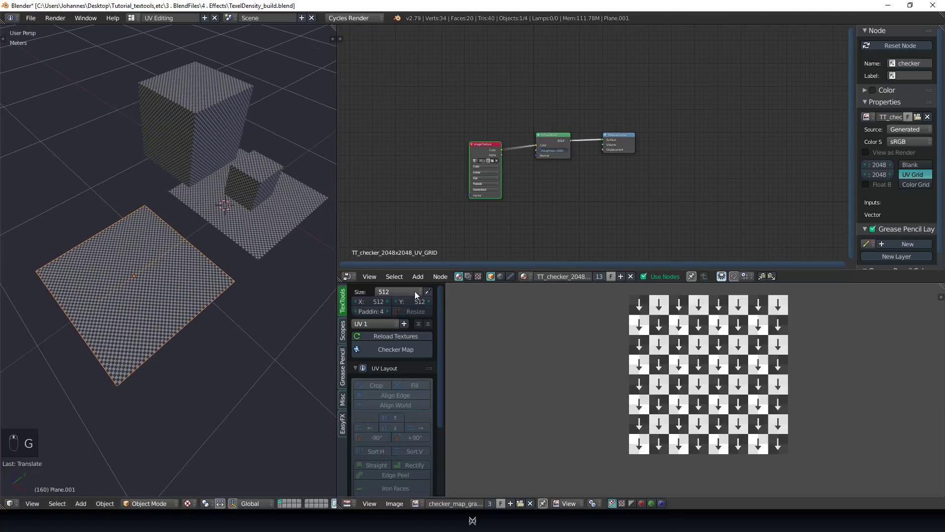
# Set the TexTools texture size to 512 and assign a checker map of that size to the duplicated plane.
pyautogui.click(384, 292)
pyautogui.click(385, 237)
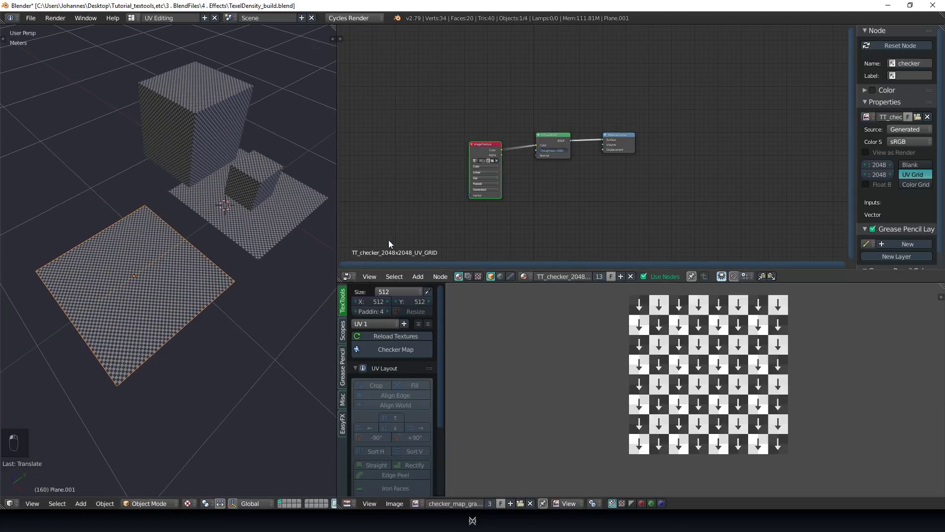
pyautogui.click(388, 350)
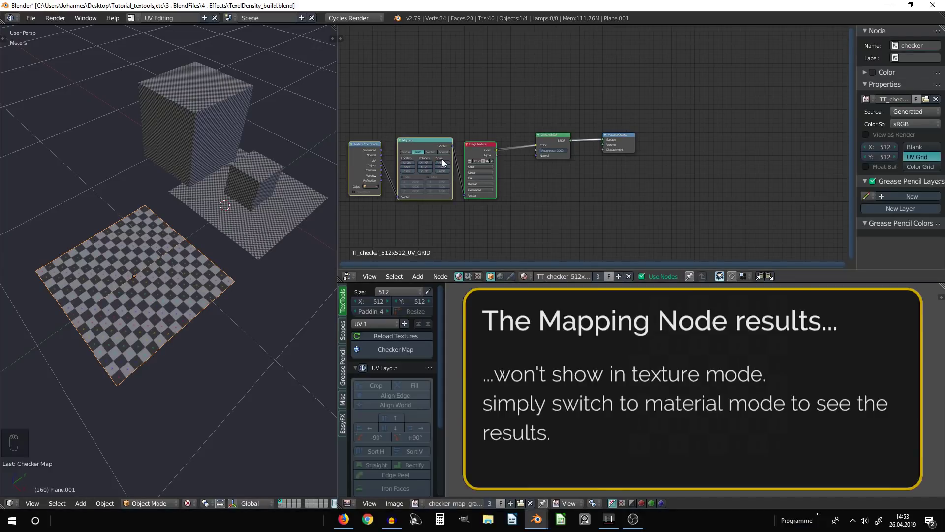
# Switch the 3D viewport to Material shading to show the Mapping node's scaling on the duplicated plane.
pyautogui.scroll(5, 518, 193)
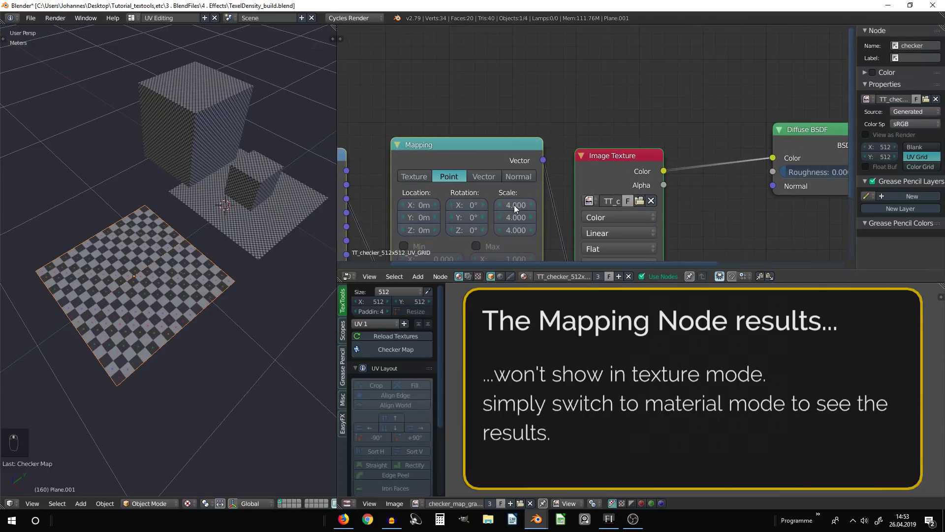
pyautogui.click(189, 503)
pyautogui.click(197, 448)
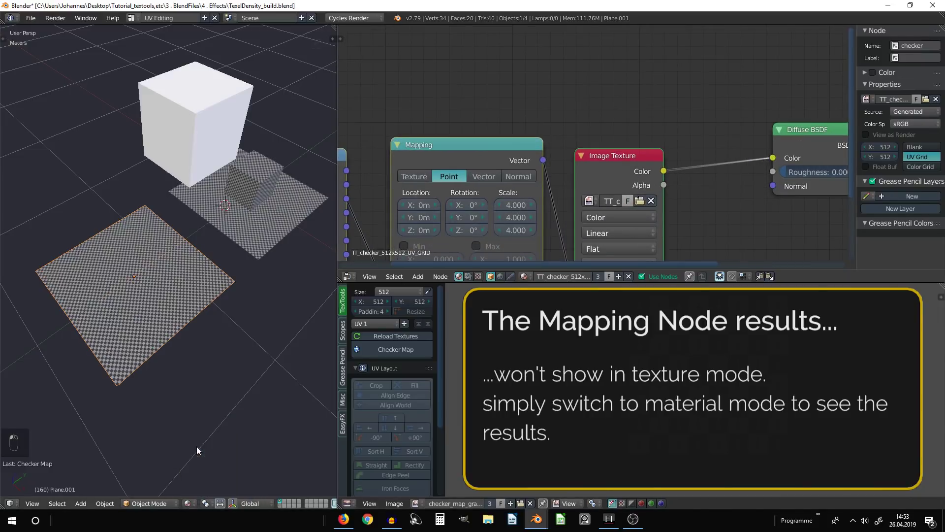
# Select the duplicated plane and the original plane alternately to compare their checker density and node setups.
pyautogui.rightClick(193, 276)
pyautogui.rightClick(253, 241)
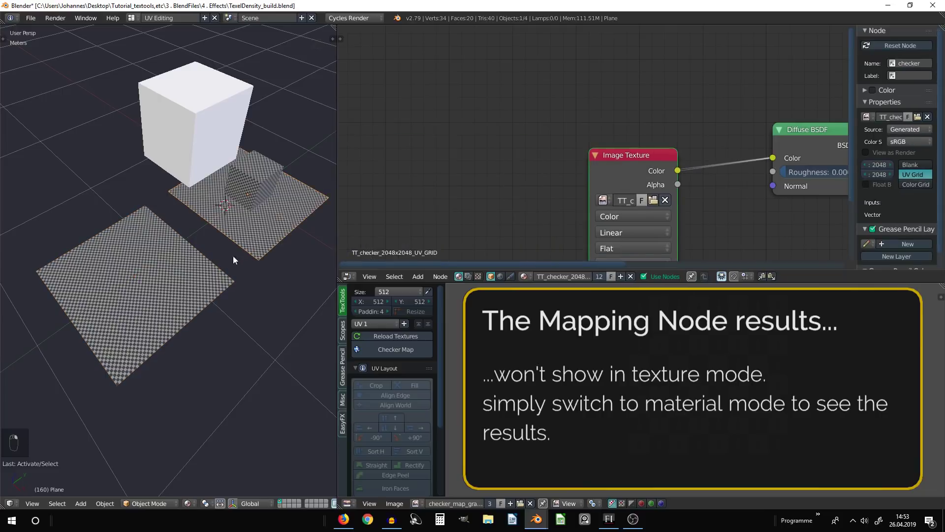
pyautogui.rightClick(199, 277)
pyautogui.rightClick(244, 243)
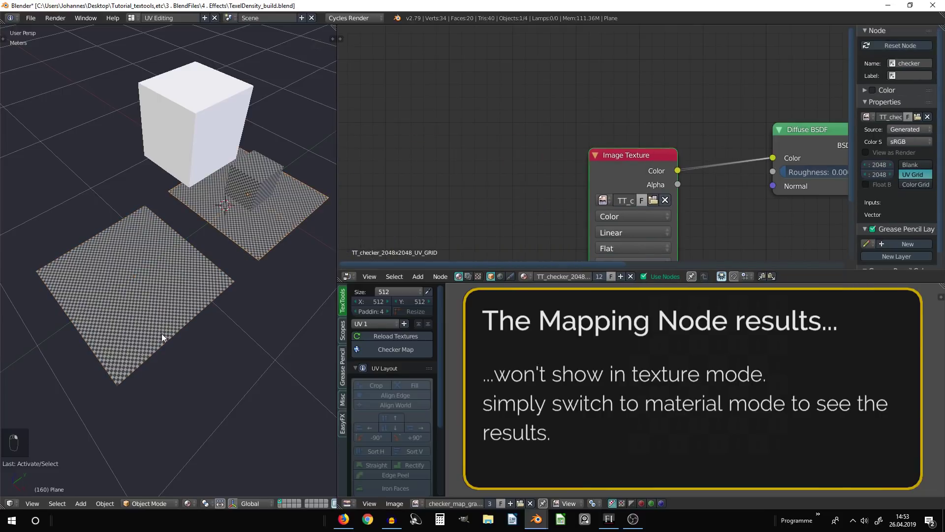